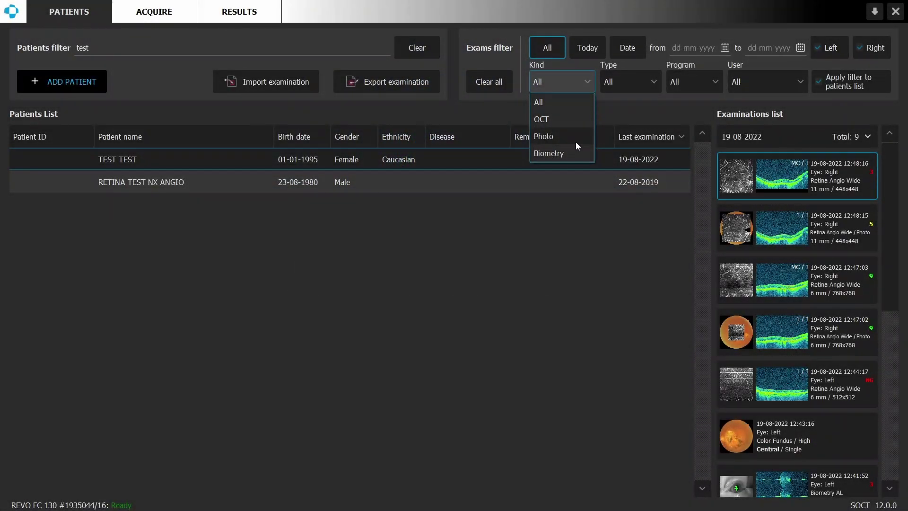
# Look through the Type, Program and User options of the examinations filter.
pyautogui.click(632, 81)
pyautogui.click(644, 82)
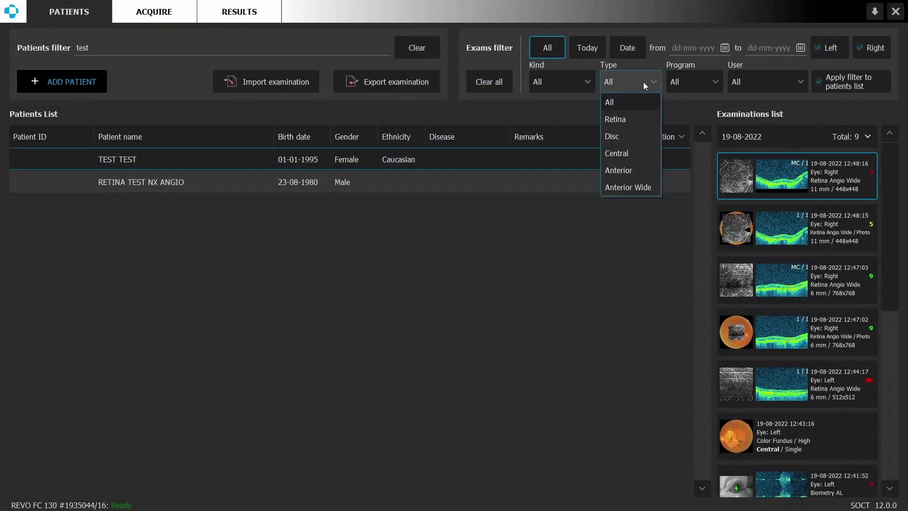
pyautogui.click(700, 83)
pyautogui.click(703, 87)
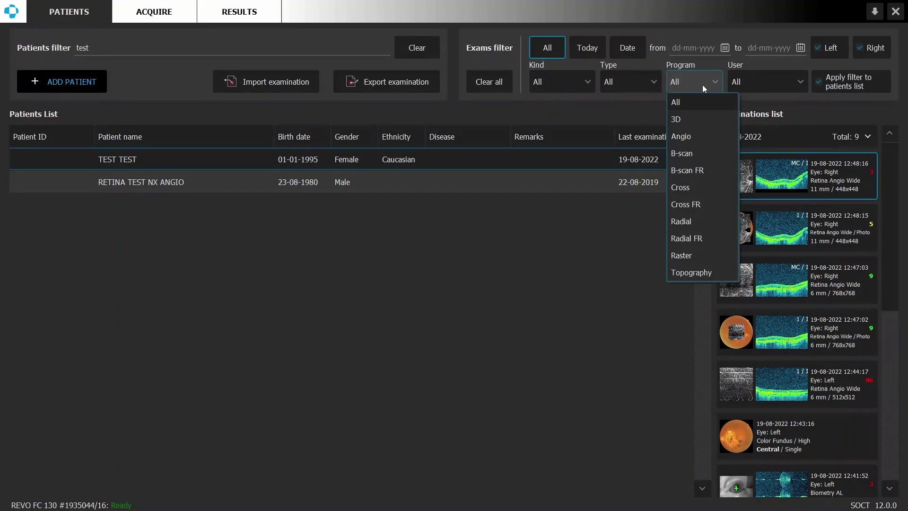
pyautogui.click(753, 90)
pyautogui.click(764, 81)
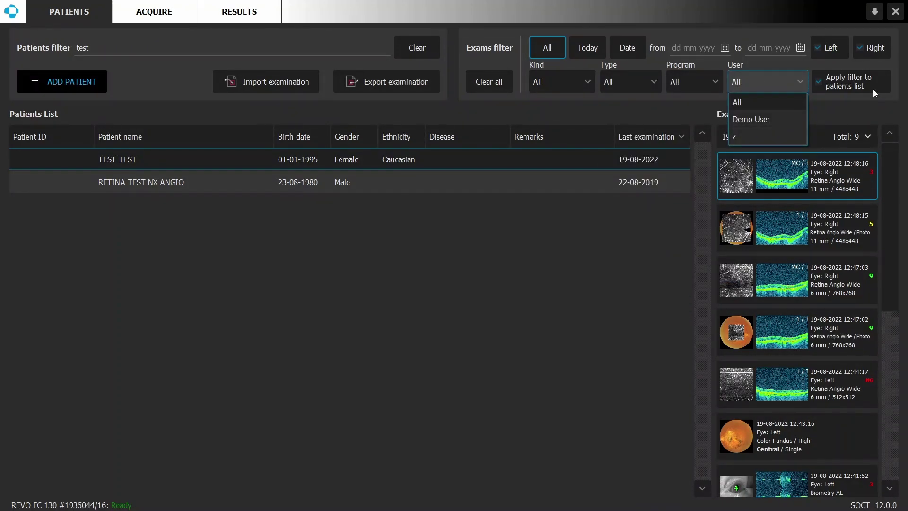
# Open the first listed patient for acquisition and view the available Retina and Disc scan programs.
pyautogui.click(307, 166)
pyautogui.doubleClick(307, 166)
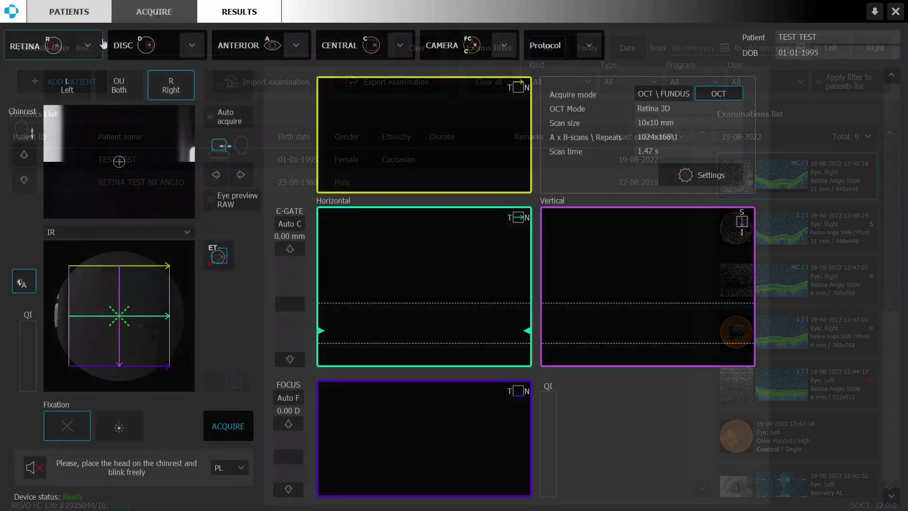
pyautogui.click(81, 49)
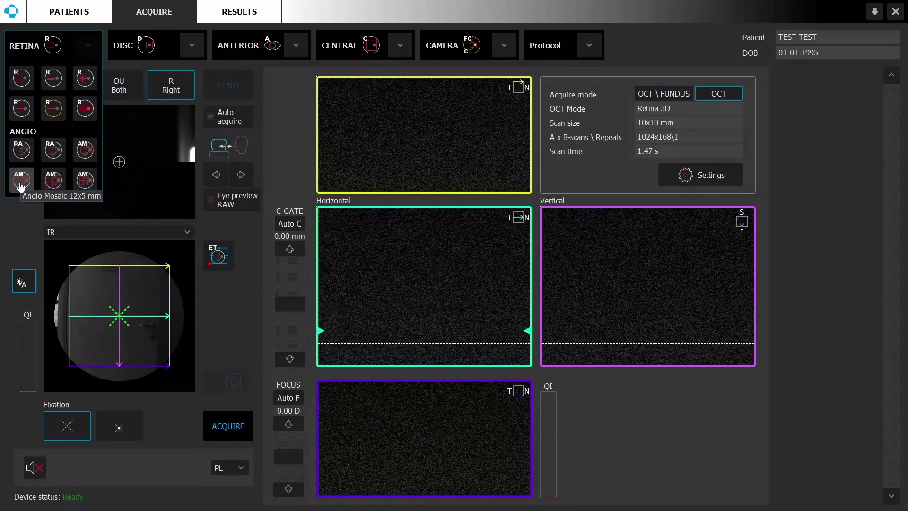
pyautogui.click(199, 46)
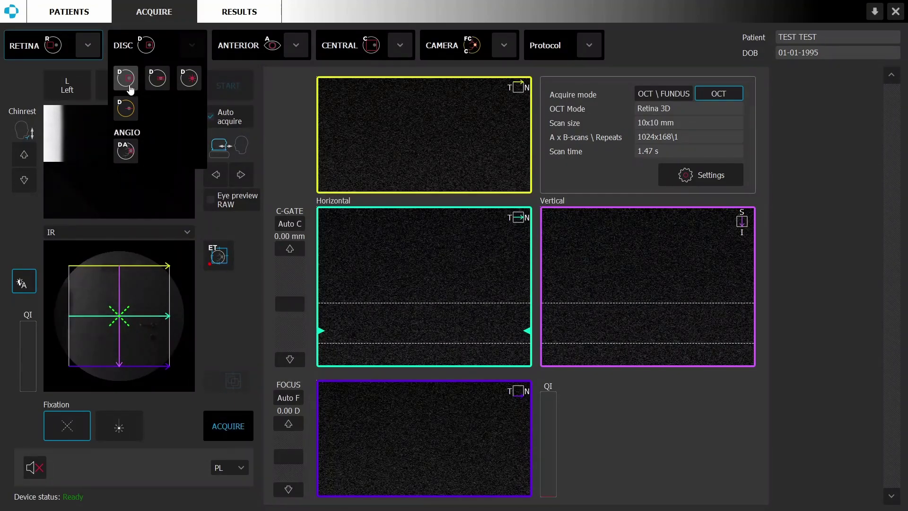
# Select the Central 3D scan program and switch it to Central Raster.
pyautogui.click(400, 46)
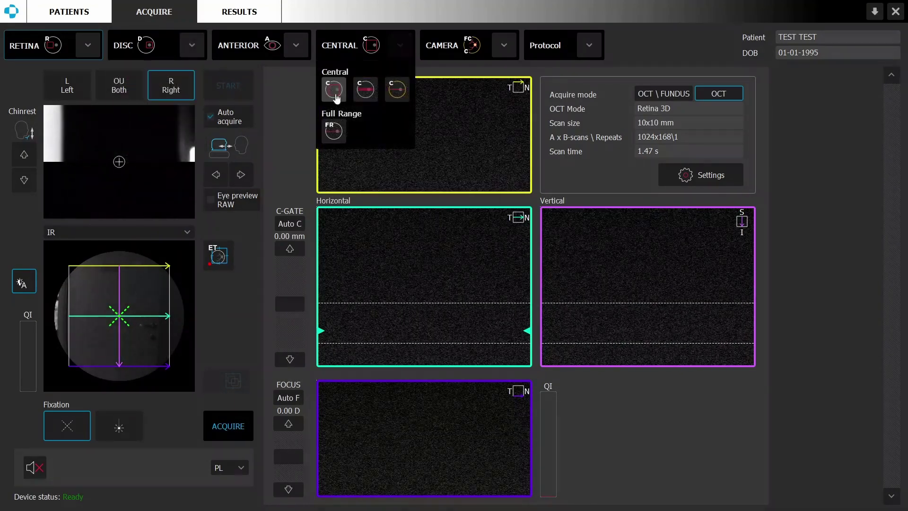
pyautogui.click(334, 93)
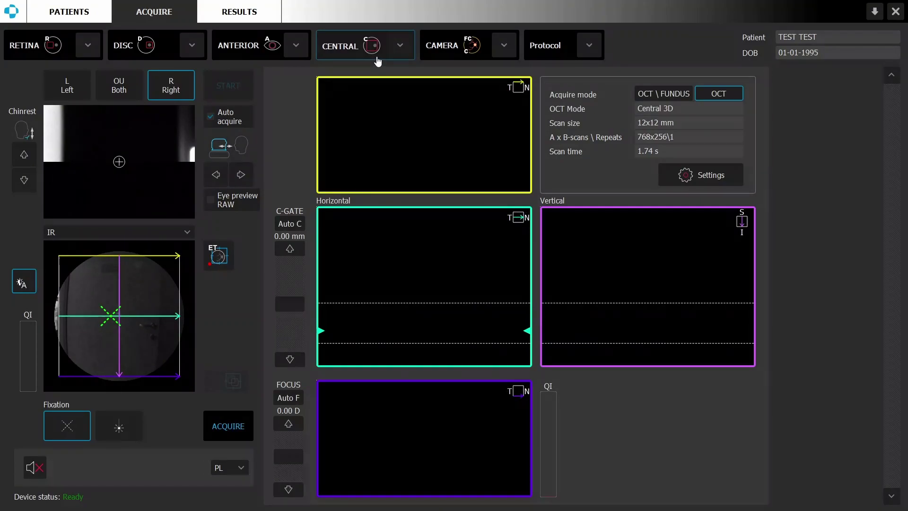
pyautogui.click(400, 47)
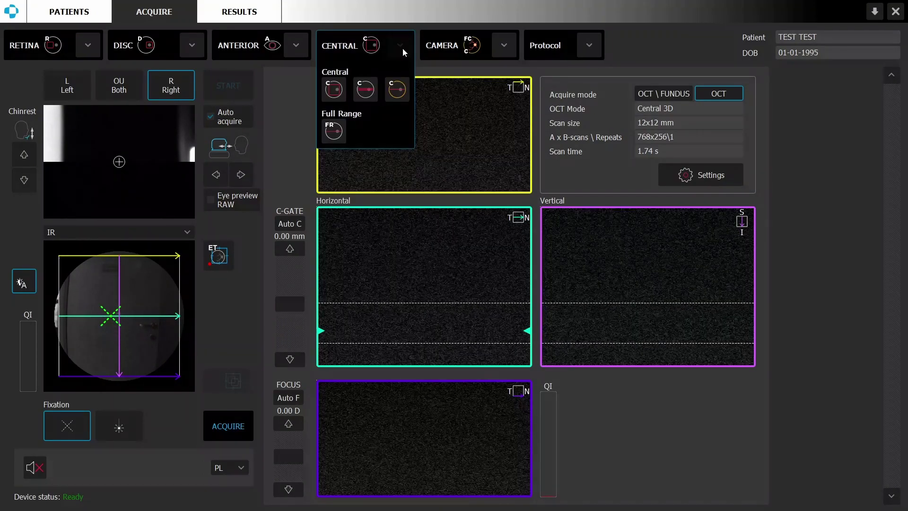
pyautogui.click(366, 99)
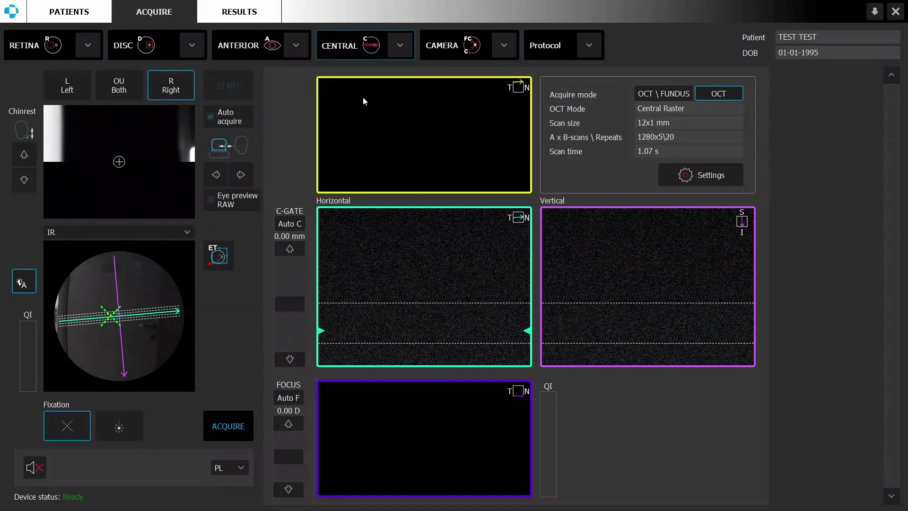
# Choose the Central B-scan program in OCT acquire mode and view the available Camera programs.
pyautogui.click(407, 47)
pyautogui.click(400, 90)
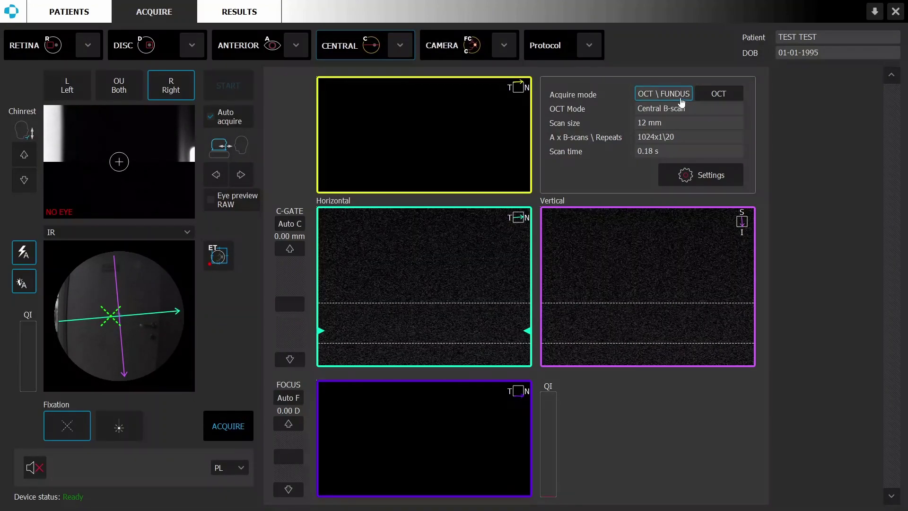
pyautogui.click(738, 100)
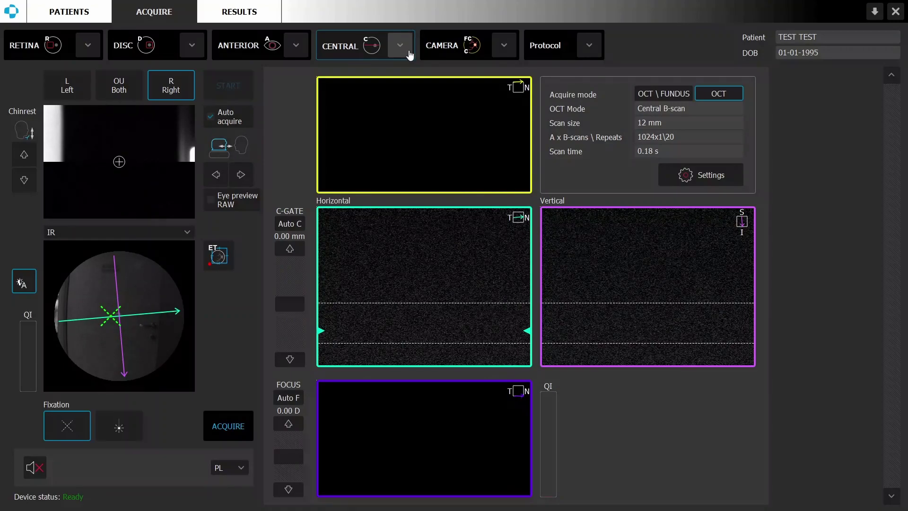
pyautogui.click(501, 47)
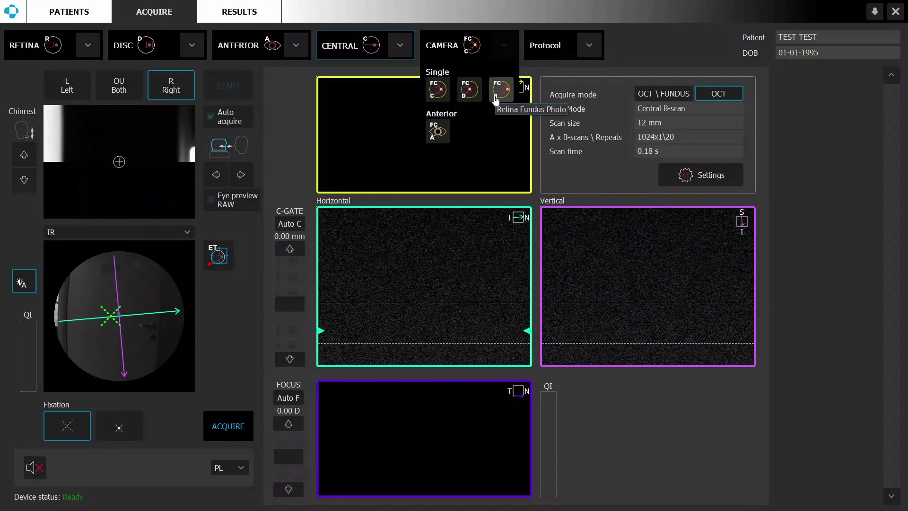
# Examine the Repeats, Step, Scan height, Scan width and Fundus camera options in the Retina Raster scan settings.
pyautogui.click(600, 124)
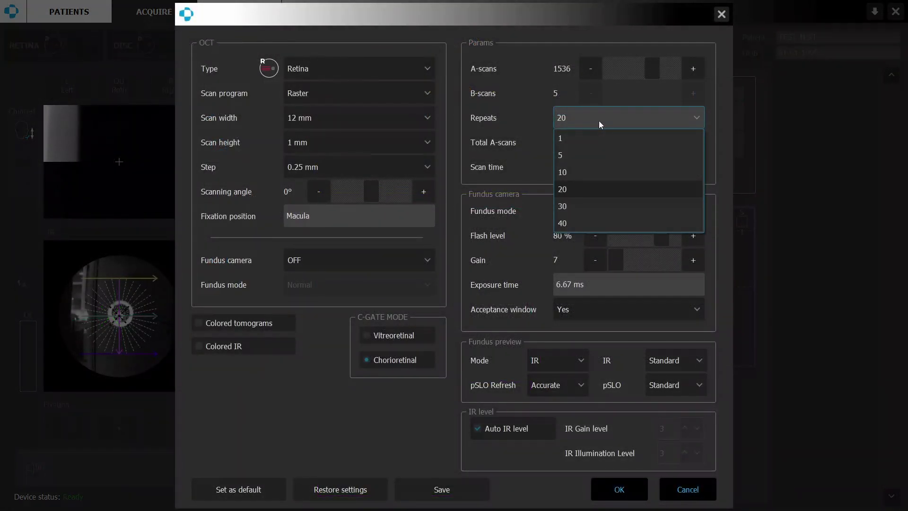
pyautogui.click(600, 122)
pyautogui.click(346, 167)
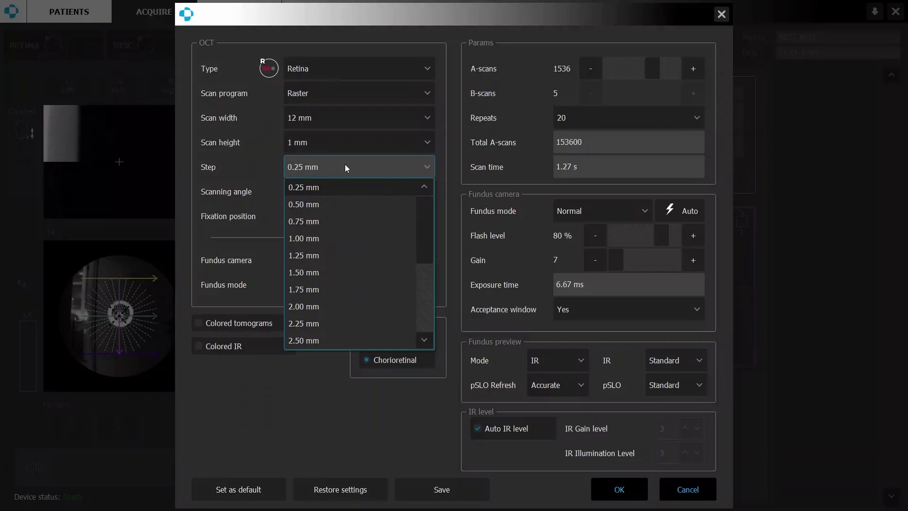
pyautogui.click(345, 143)
pyautogui.click(322, 119)
pyautogui.click(322, 119)
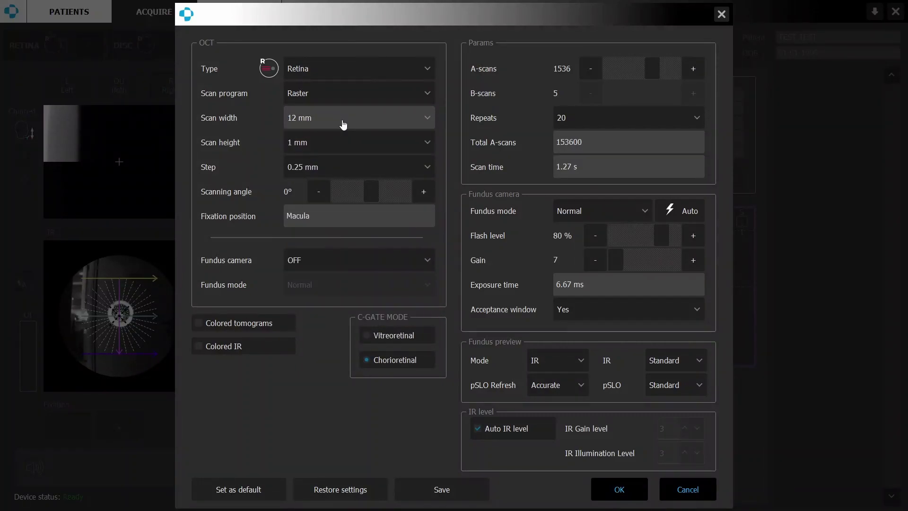
pyautogui.click(316, 269)
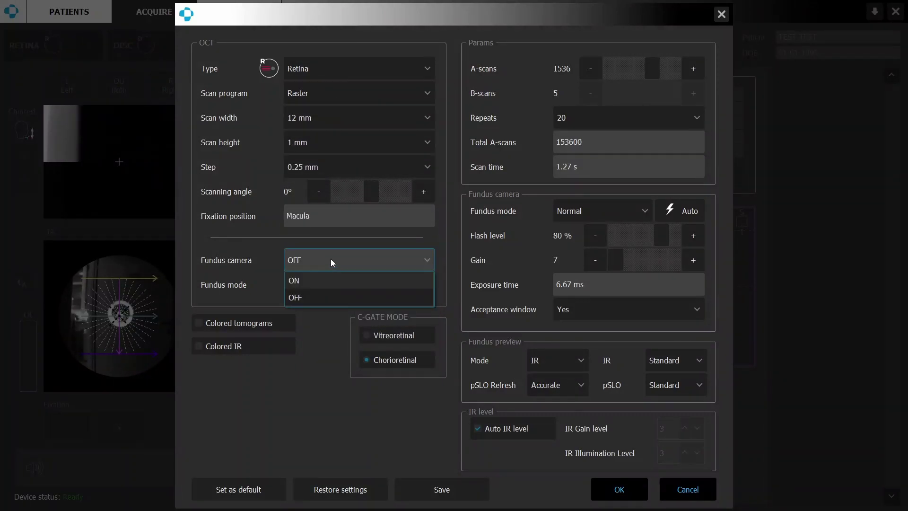
pyautogui.click(334, 261)
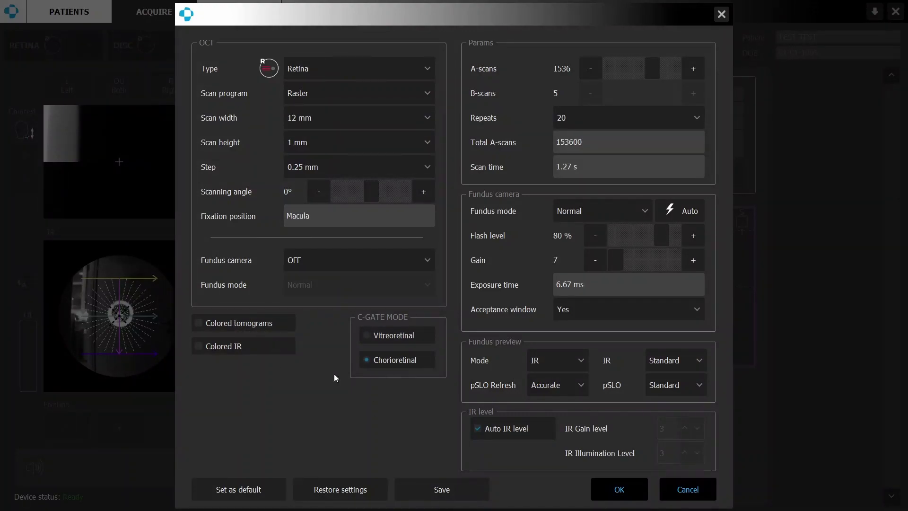
# Change the Retina scan program from Raster to Angio in the scan settings.
pyautogui.click(318, 76)
pyautogui.click(324, 88)
pyautogui.click(320, 94)
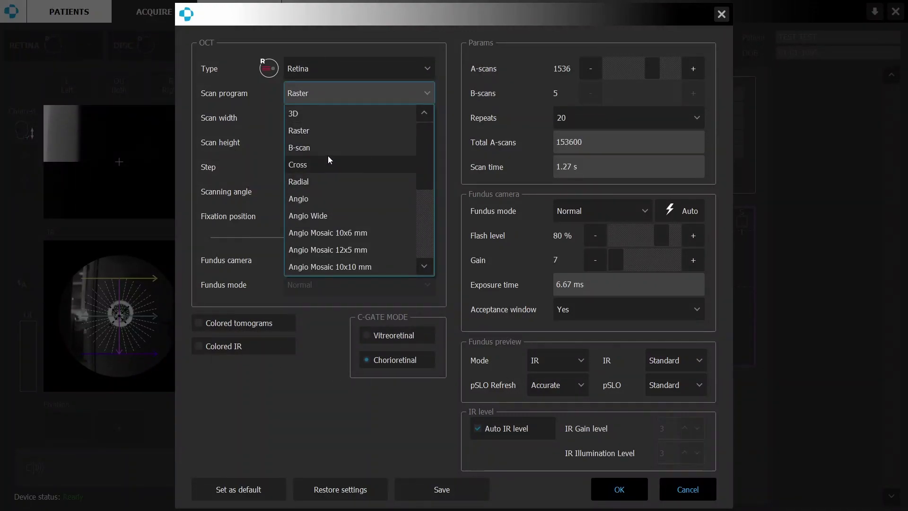
pyautogui.click(320, 200)
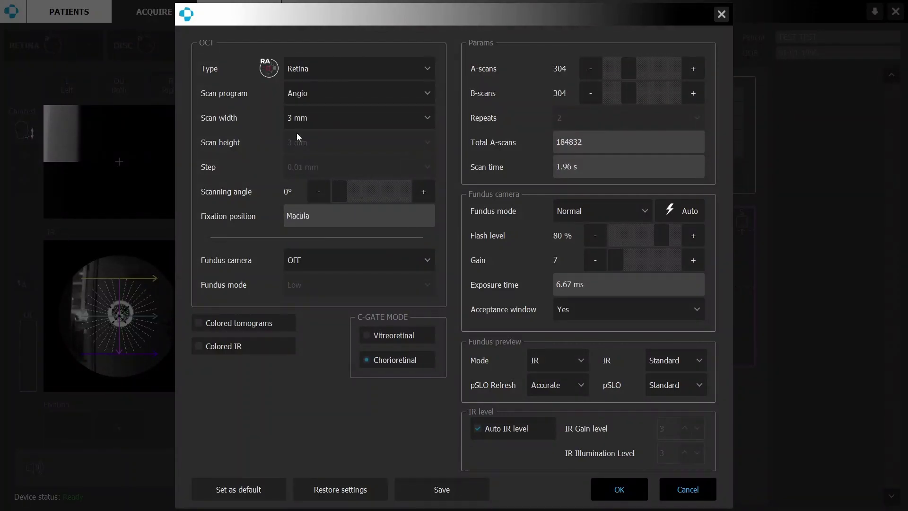
# Set the scan width of the Angio program to 15 mm.
pyautogui.click(305, 120)
pyautogui.scroll(-1, 342, 188)
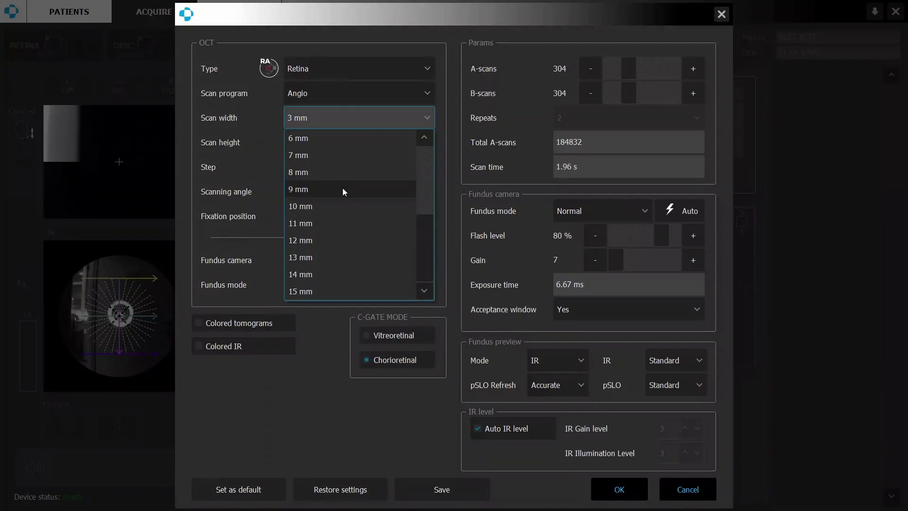
pyautogui.scroll(1, 326, 237)
pyautogui.scroll(-1, 323, 260)
pyautogui.click(304, 290)
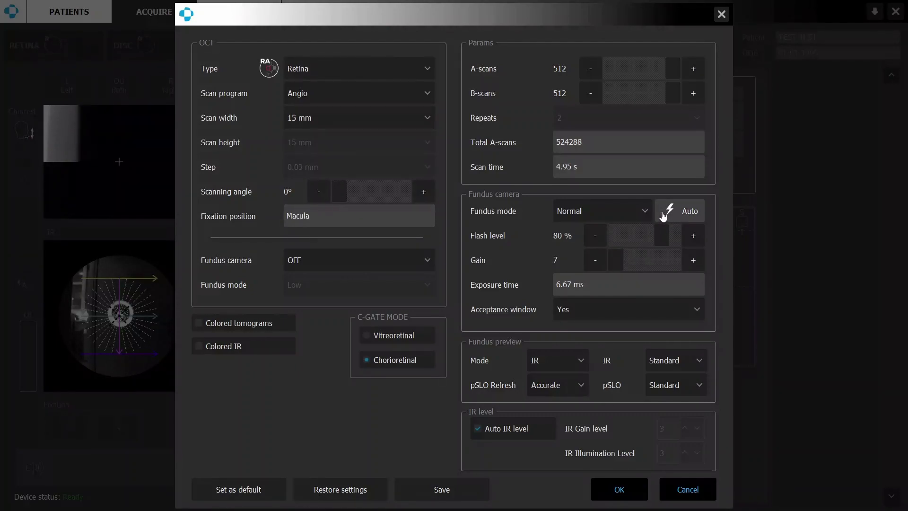
# Examine the Fundus mode, Acceptance window and Scan width options for the Retina Angio program.
pyautogui.click(641, 211)
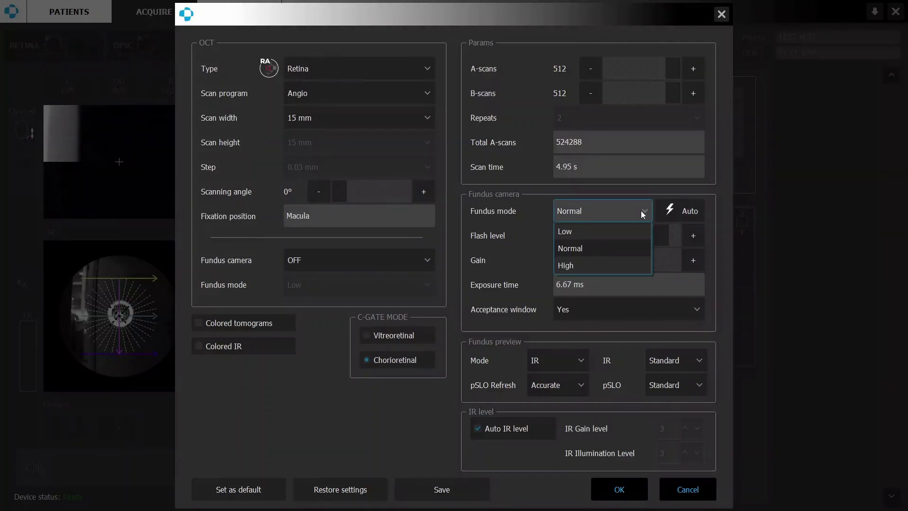
pyautogui.click(616, 251)
pyautogui.click(572, 310)
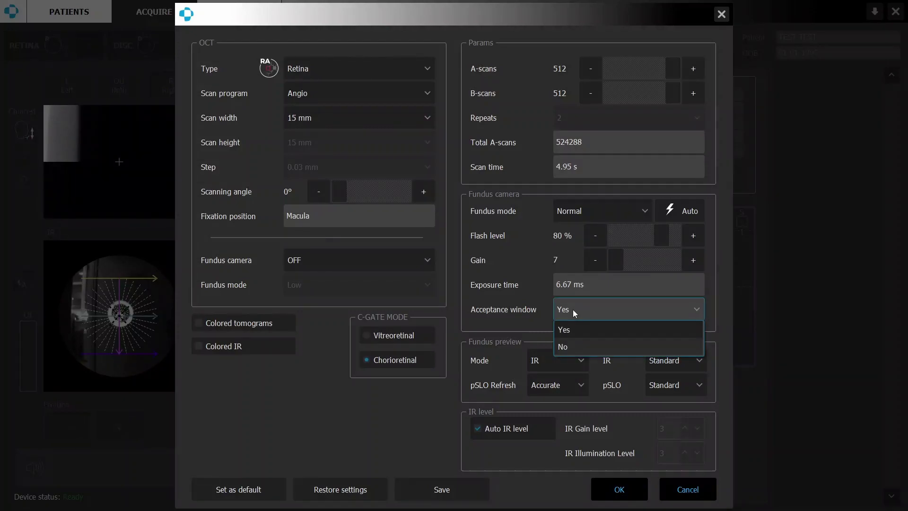
pyautogui.click(572, 309)
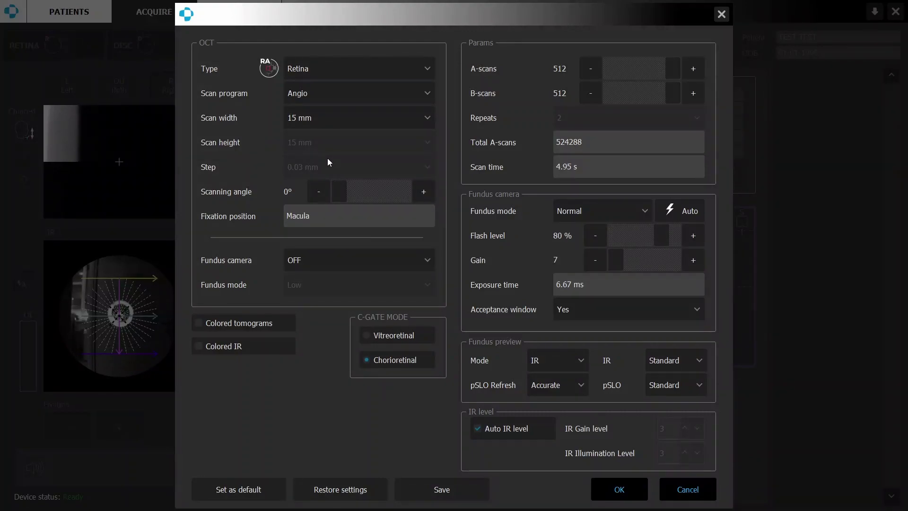
pyautogui.click(626, 318)
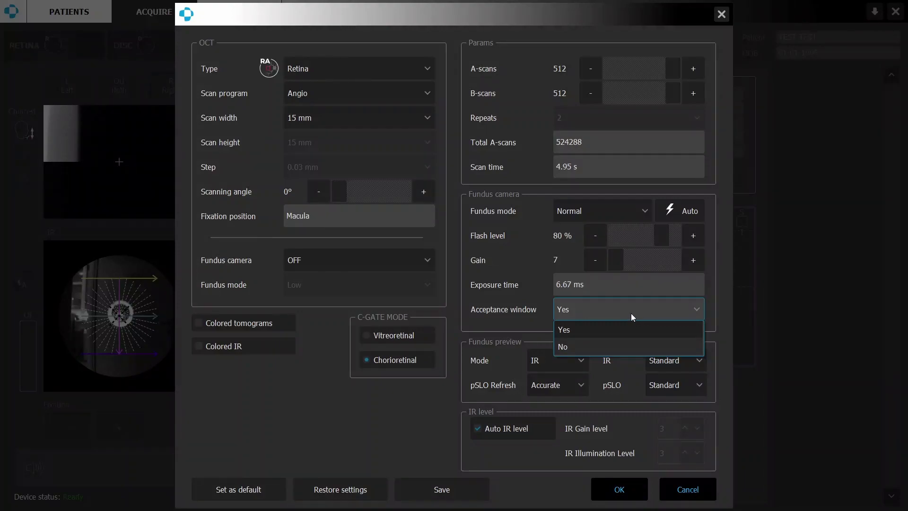
pyautogui.click(631, 313)
pyautogui.click(339, 120)
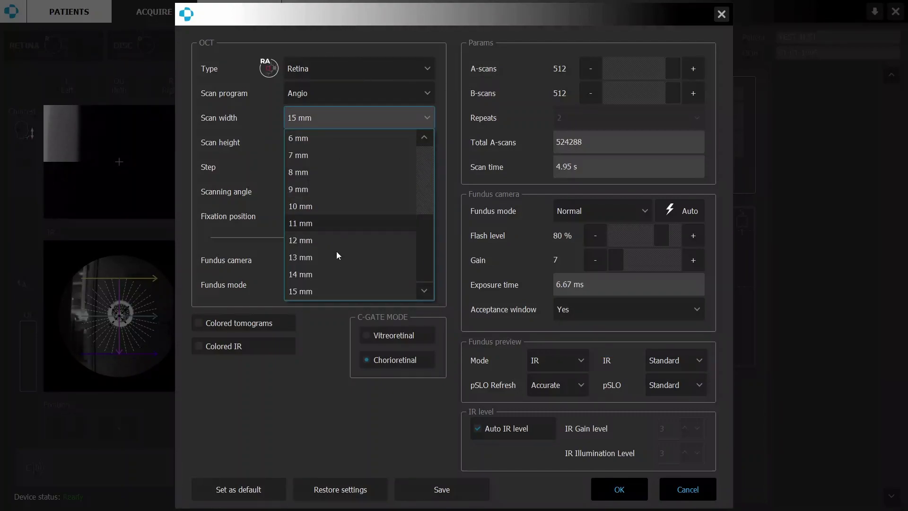
pyautogui.click(325, 93)
# Set the Retina scan program to Angio Mosaic 12x5 mm.
pyautogui.click(325, 93)
pyautogui.scroll(-1, 333, 168)
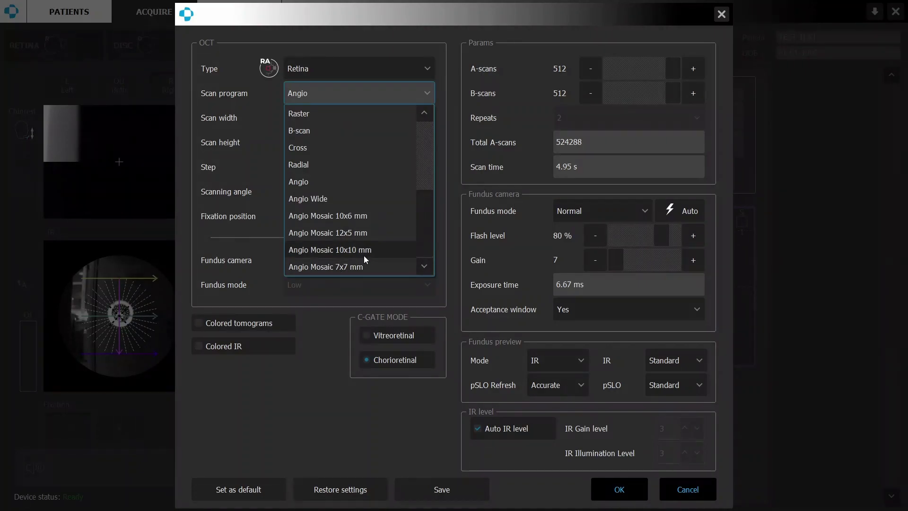
pyautogui.click(363, 234)
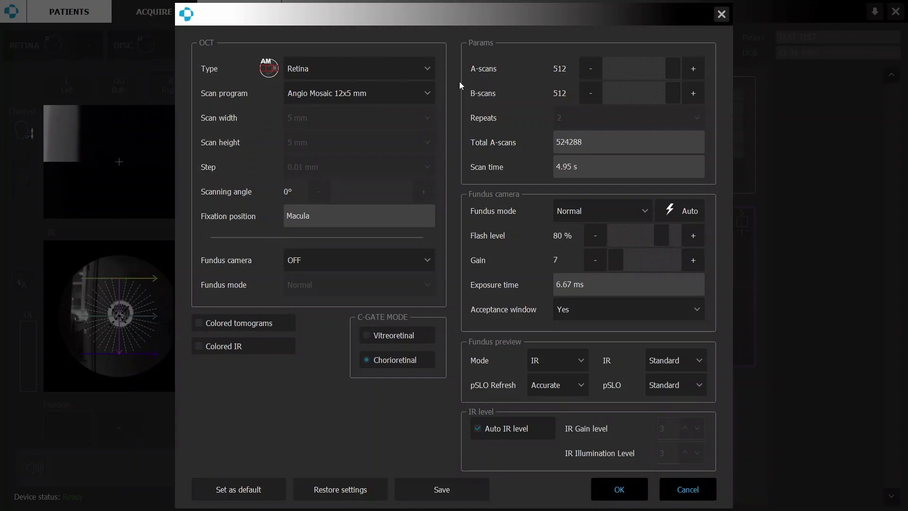
# Review the Acceptance window and Fundus camera options for the Angio Mosaic program.
pyautogui.click(588, 311)
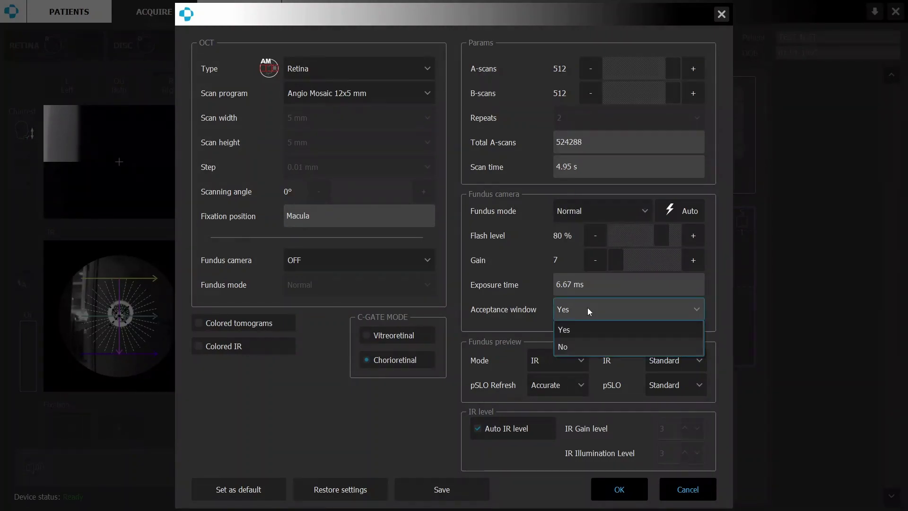
pyautogui.click(588, 310)
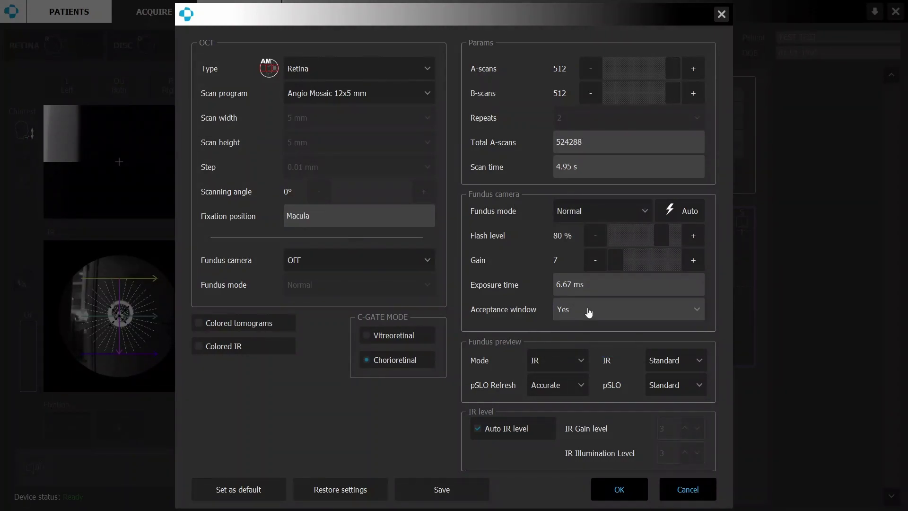
pyautogui.click(346, 267)
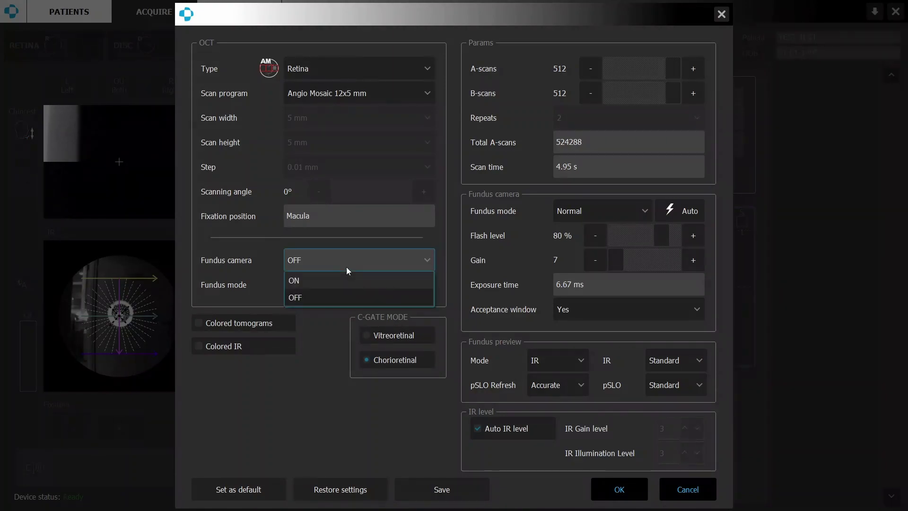
pyautogui.click(346, 267)
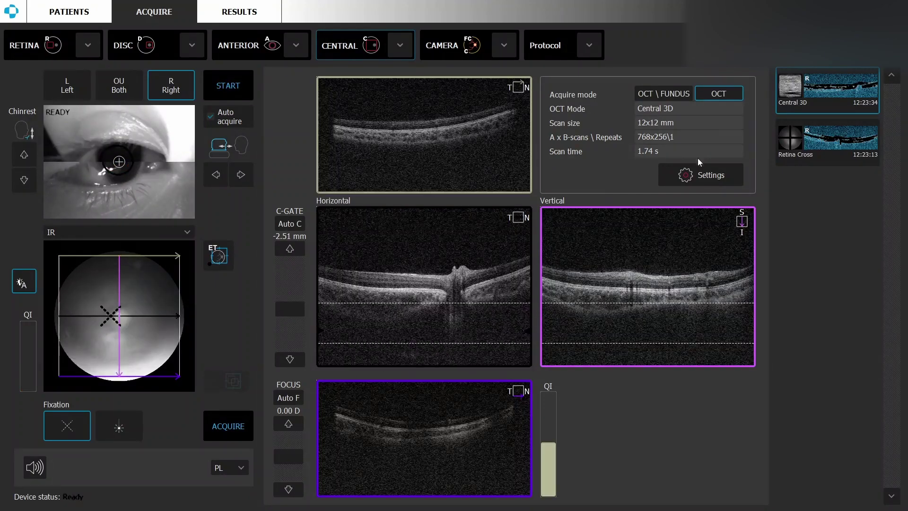
# Set the Central 3D scan to 448 A-scans and 64 B-scans and apply the acquisition settings.
pyautogui.click(700, 170)
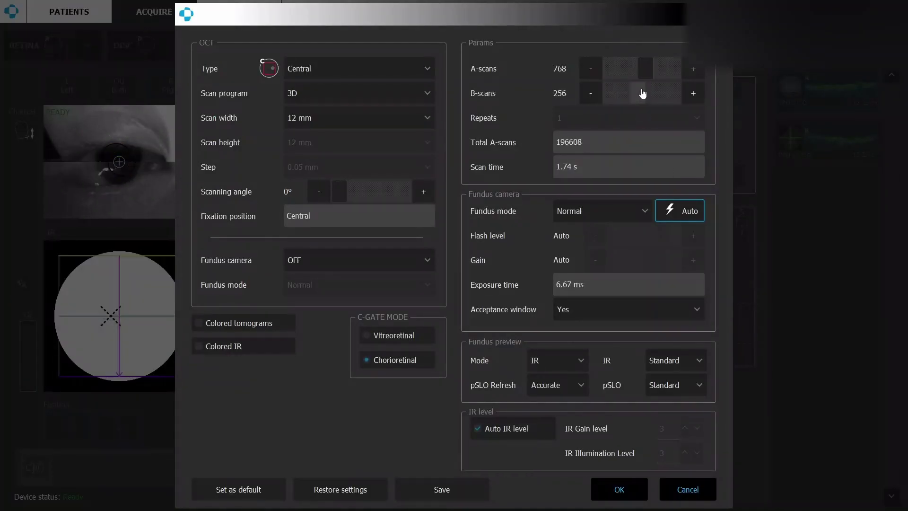
pyautogui.moveTo(644, 78); pyautogui.dragTo(605, 65)
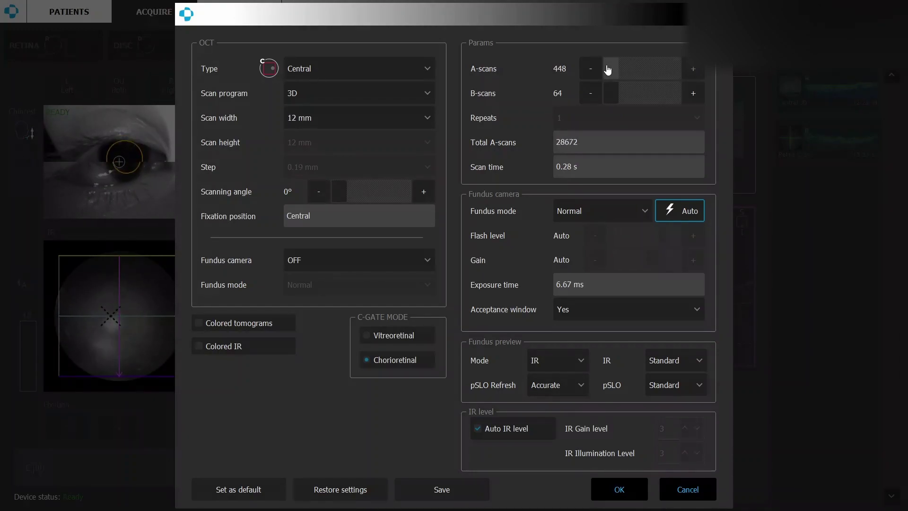
pyautogui.click(634, 490)
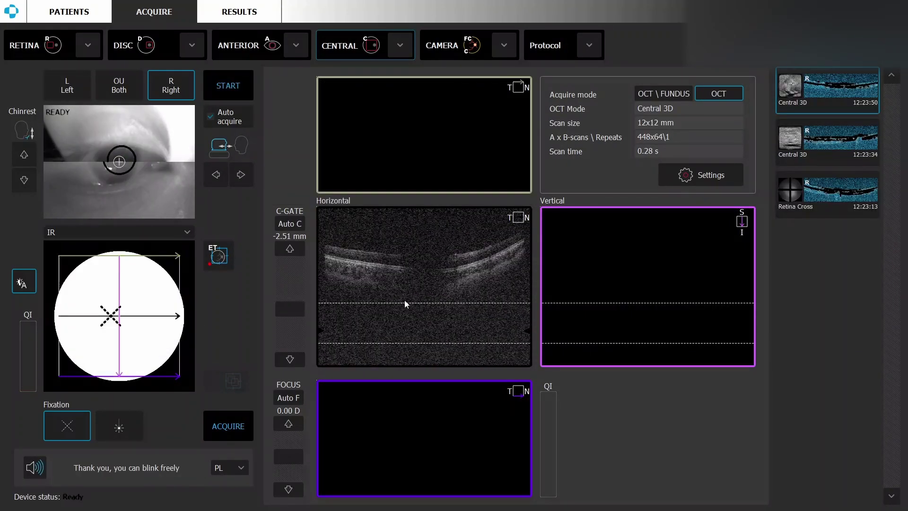
# Examine both averaged B-scans of the left eye's Retina Cross examination in the enlarged view.
pyautogui.moveTo(185, 181)
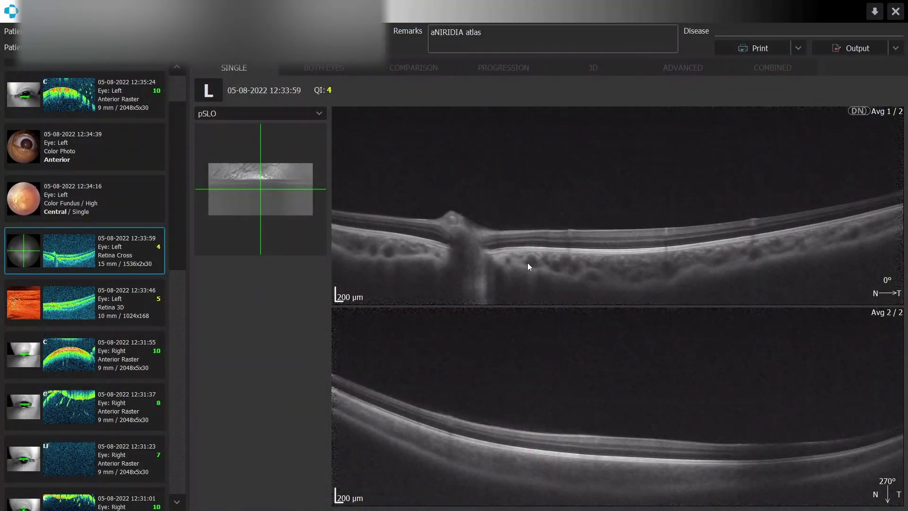
pyautogui.doubleClick(527, 263)
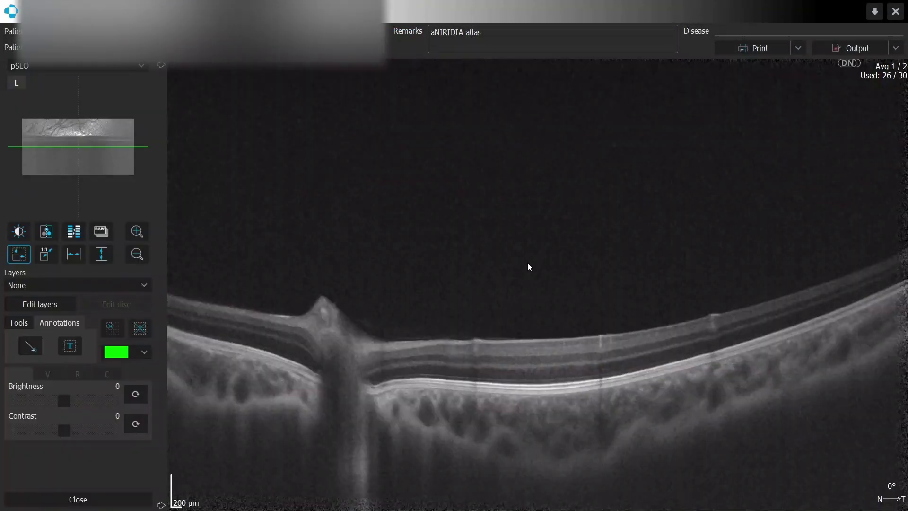
pyautogui.scroll(-1, 490, 334)
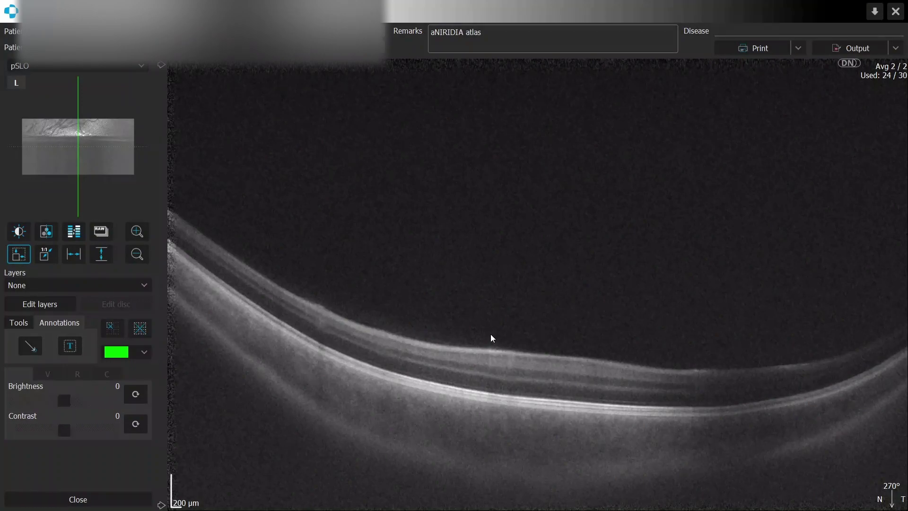
pyautogui.scroll(-1, 490, 334)
pyautogui.scroll(-1, 490, 334)
pyautogui.scroll(-1, 490, 334)
pyautogui.doubleClick(490, 334)
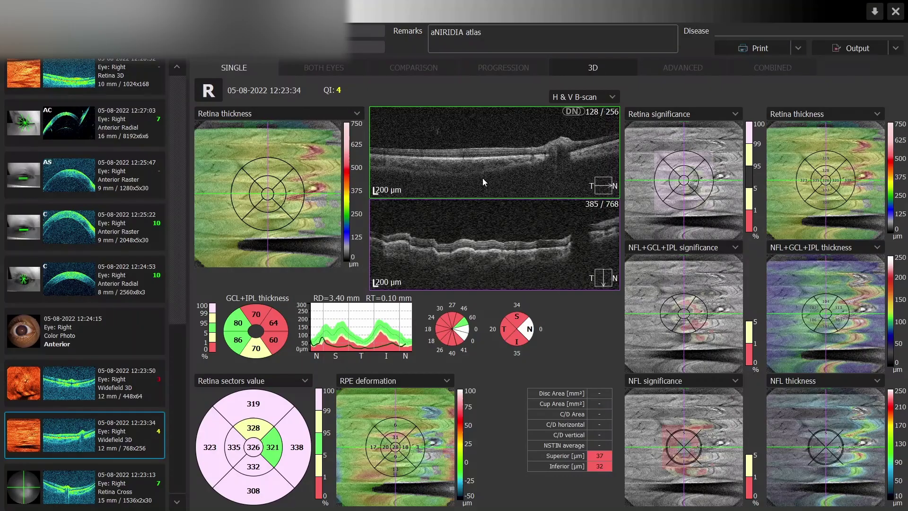
# Browse through the enlarged B-scans of the right eye's 12 mm Widefield 3D examination with 768x256 resolution.
pyautogui.doubleClick(483, 179)
pyautogui.scroll(-12, 516, 279)
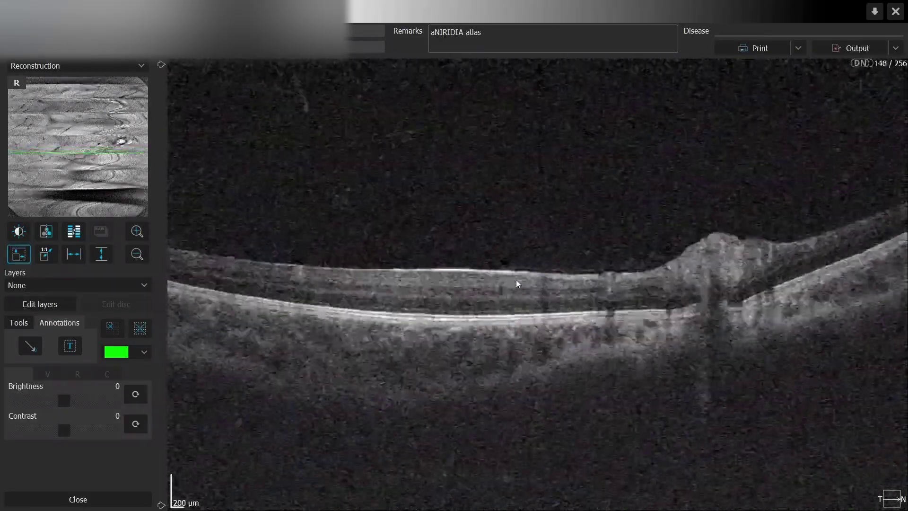
pyautogui.scroll(-9, 517, 282)
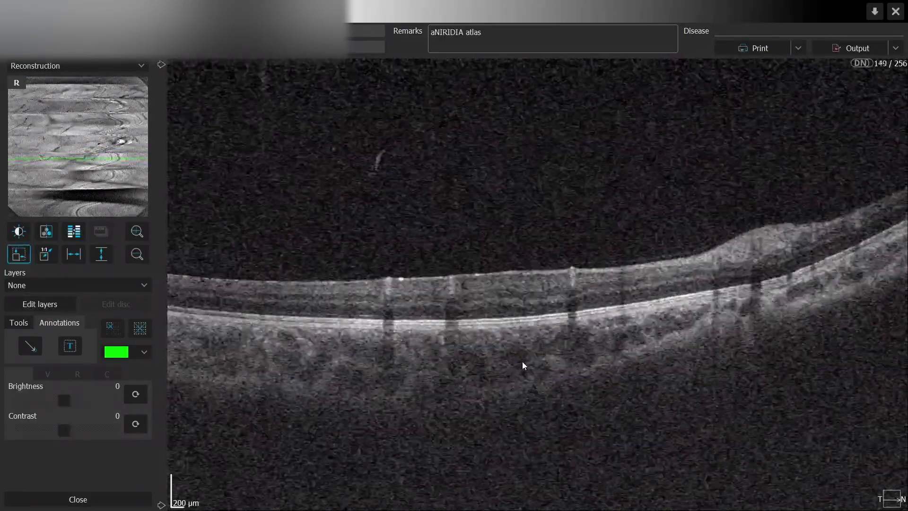
pyautogui.scroll(20, 523, 363)
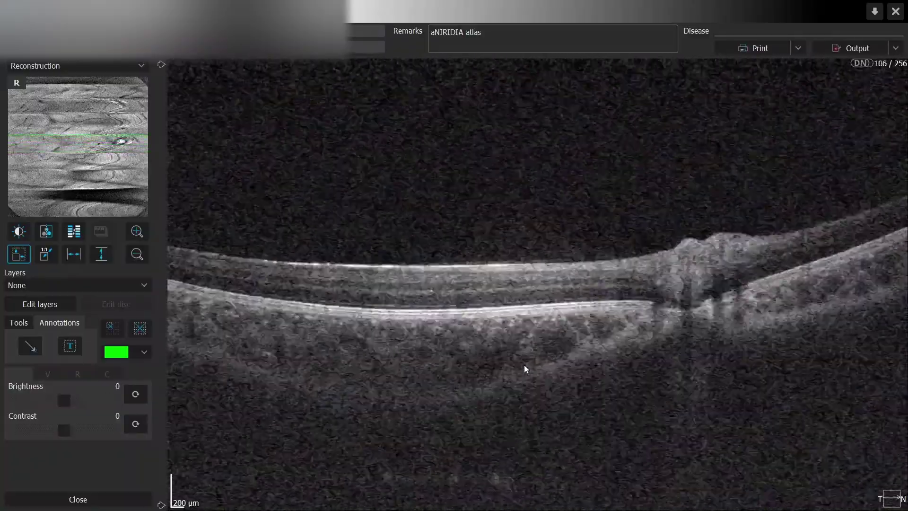
pyautogui.scroll(20, 524, 365)
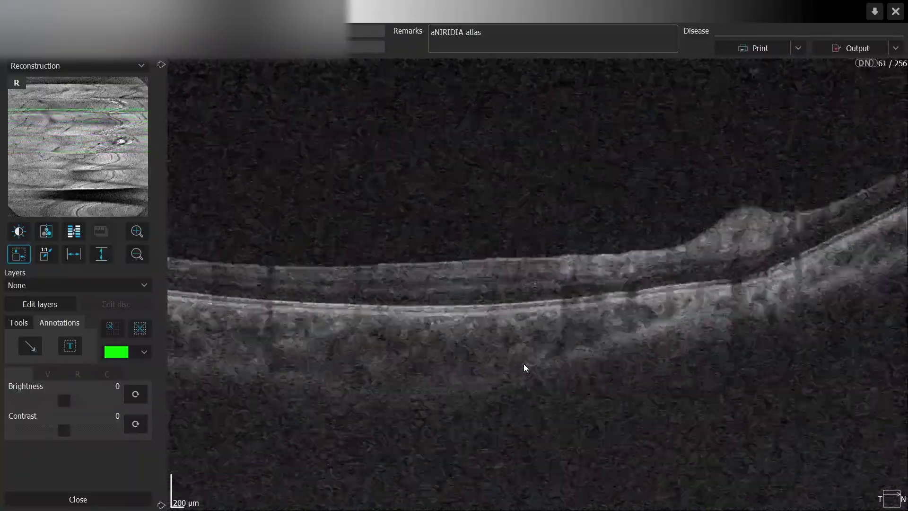
pyautogui.scroll(5, 524, 368)
pyautogui.click(78, 500)
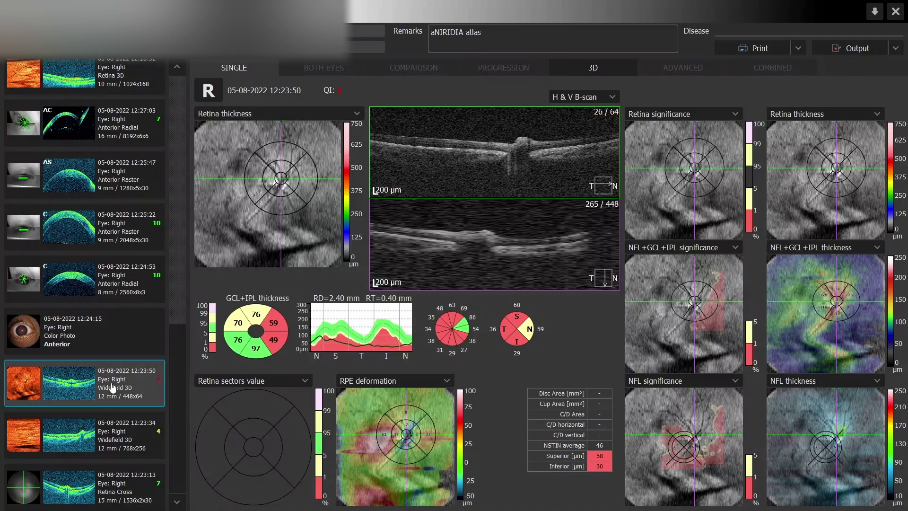
# Browse through the enlarged B-scans of the right eye's 448x64 Widefield 3D examination.
pyautogui.doubleClick(481, 148)
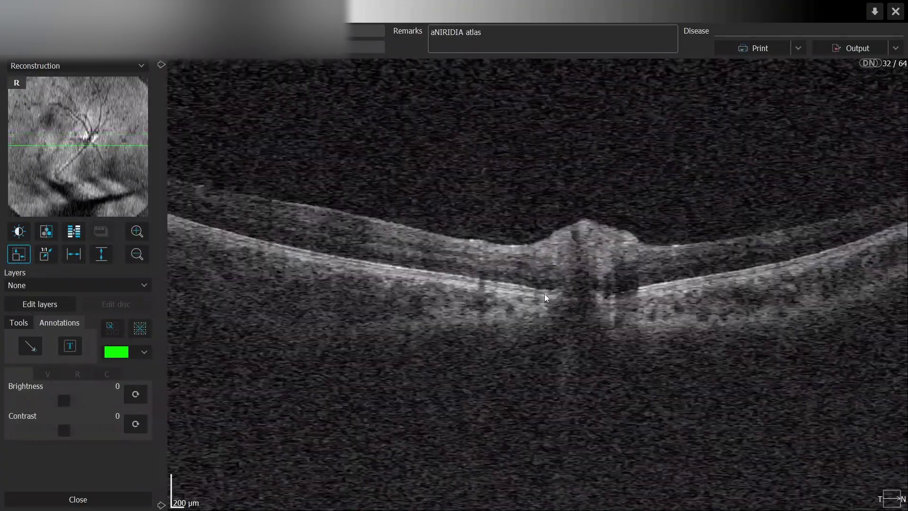
pyautogui.scroll(-8, 545, 297)
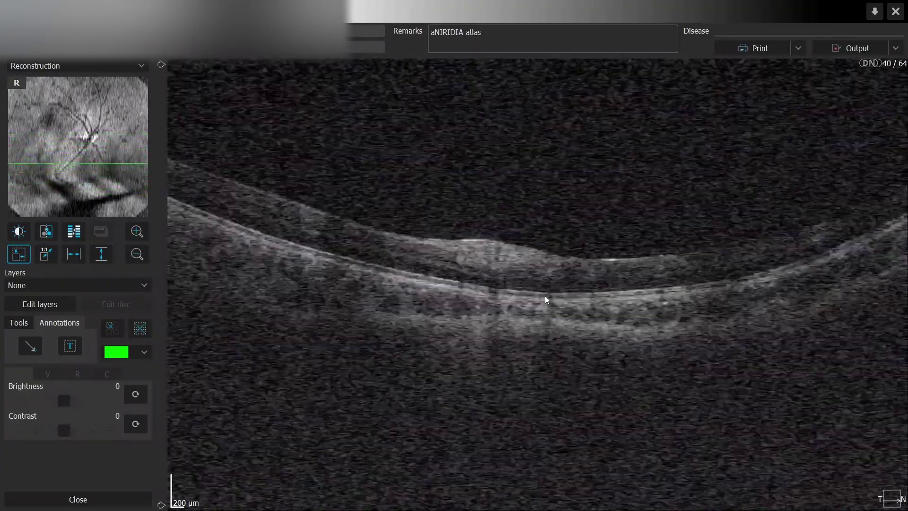
pyautogui.scroll(20, 545, 296)
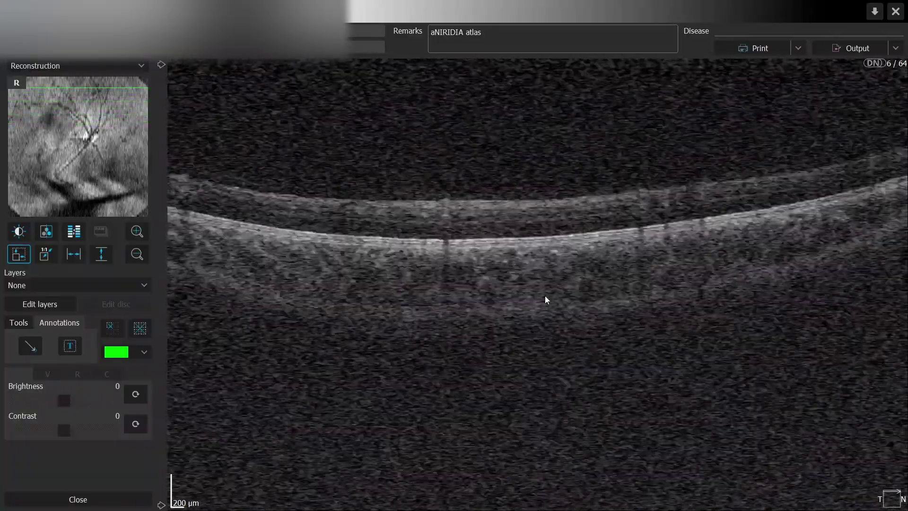
pyautogui.scroll(-20, 545, 296)
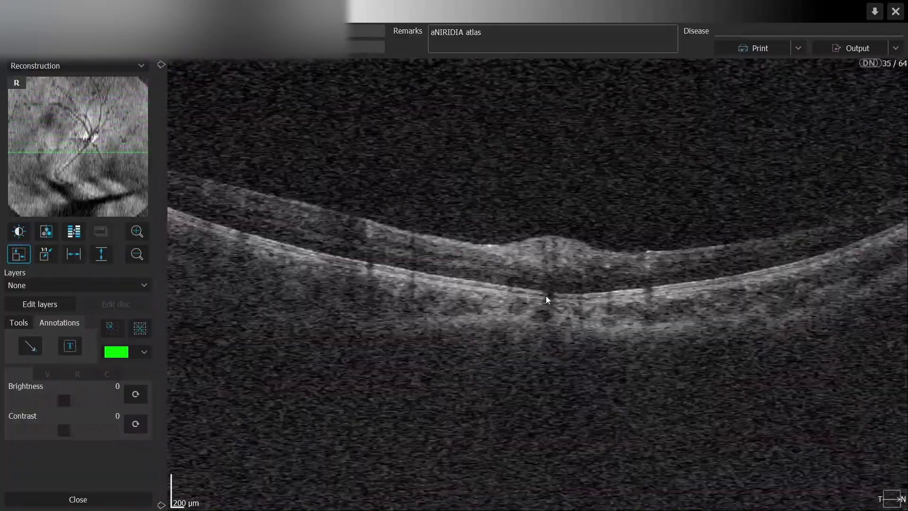
pyautogui.scroll(20, 545, 296)
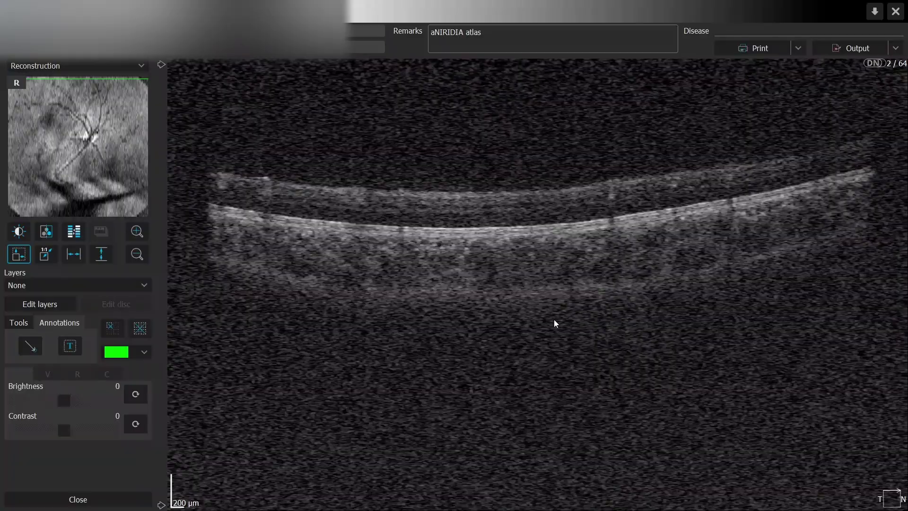
pyautogui.doubleClick(554, 319)
# Return to the 768x256 Widefield 3D examination and compare its lower B-scans in the enlarged view.
pyautogui.click(79, 417)
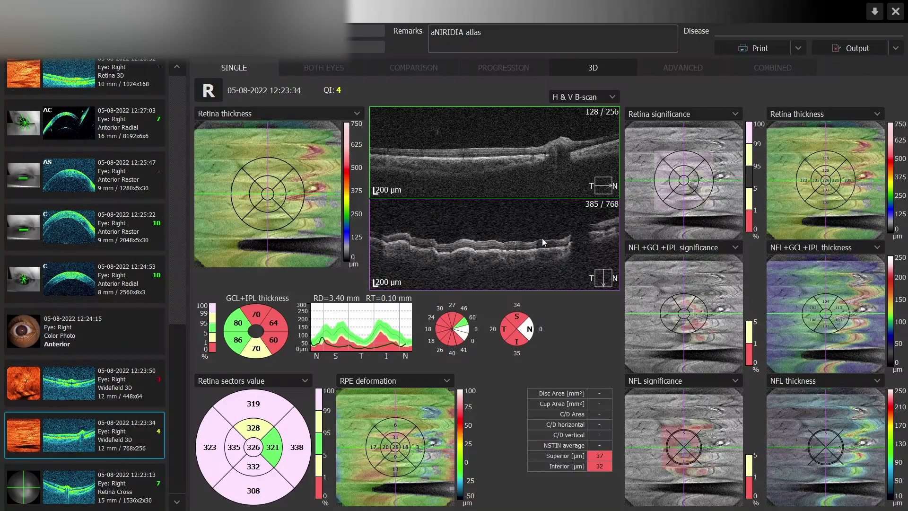
pyautogui.doubleClick(523, 166)
pyautogui.scroll(-20, 496, 290)
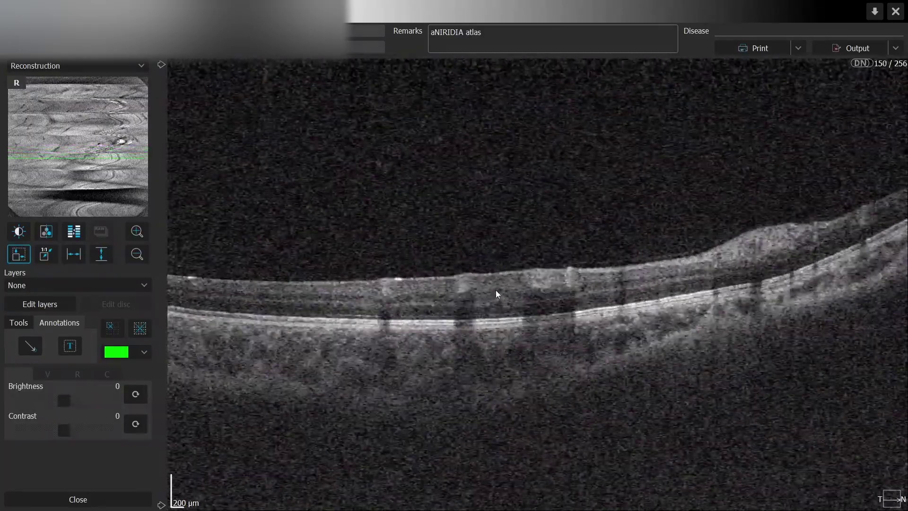
pyautogui.scroll(-20, 496, 290)
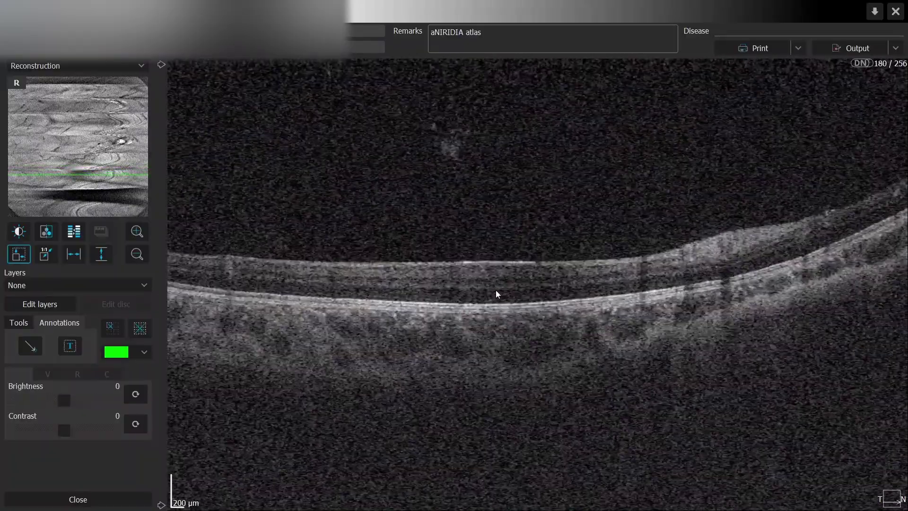
pyautogui.scroll(-12, 496, 294)
pyautogui.doubleClick(495, 301)
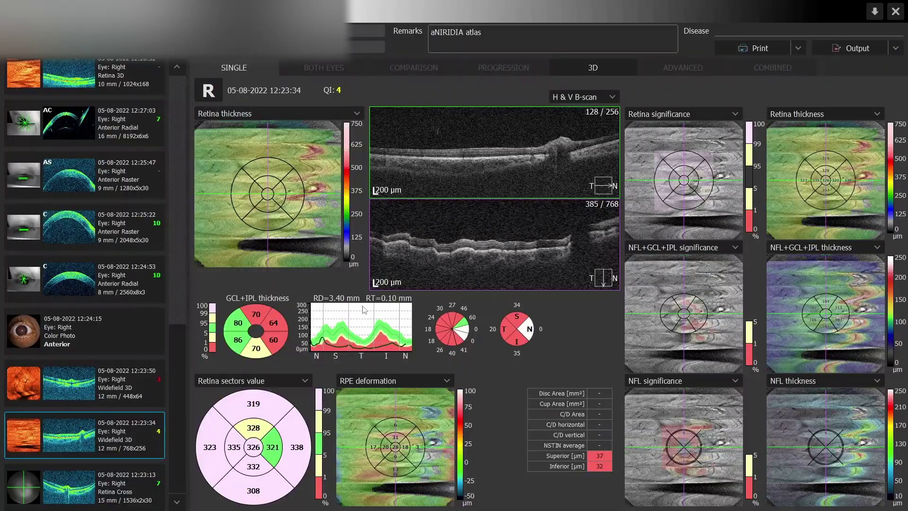
# Increase the sharpness of the left eye's color fundus photo and enlarge its red-channel image.
pyautogui.click(122, 326)
pyautogui.doubleClick(376, 236)
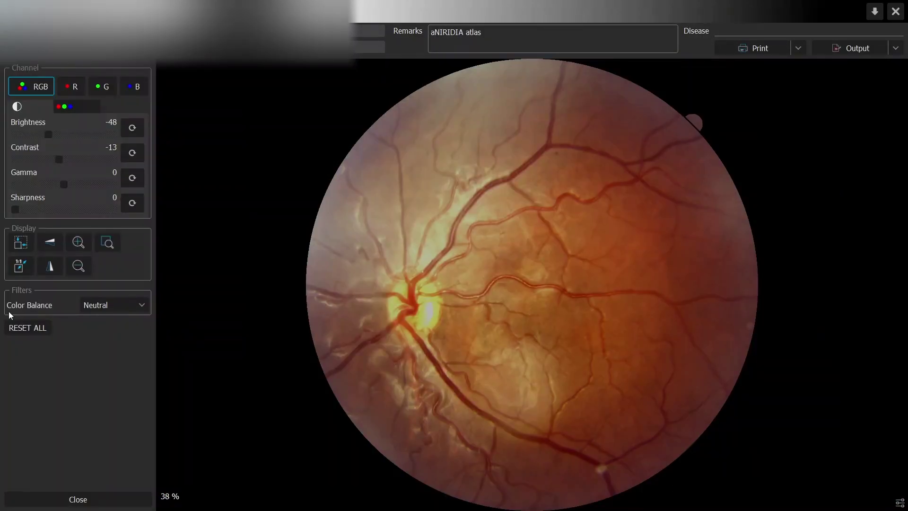
pyautogui.moveTo(15, 210); pyautogui.dragTo(38, 216)
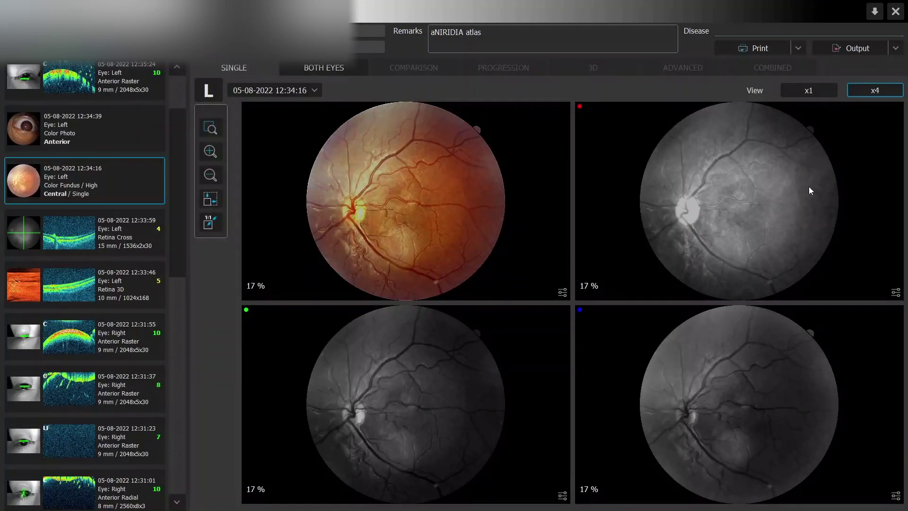
pyautogui.doubleClick(809, 186)
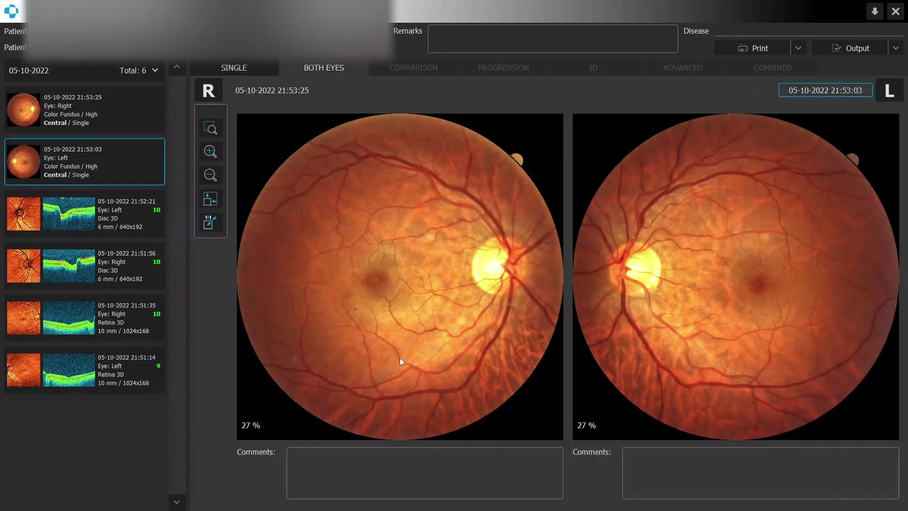
# Adjust the fundus photos in the both-eyes view: right eye to brightness -89 and contrast 30, left eye to brightness -13 and contrast 41.
pyautogui.moveTo(399, 357); pyautogui.dragTo(454, 335)
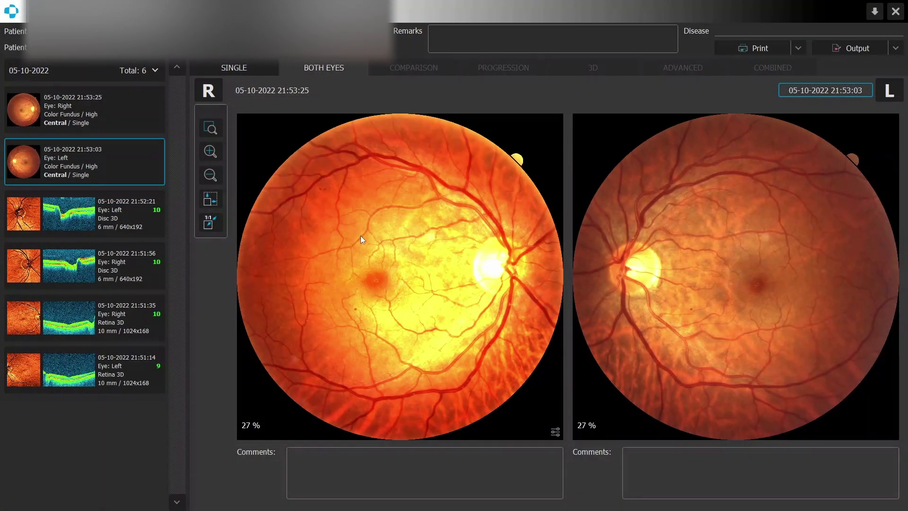
pyautogui.moveTo(361, 236); pyautogui.dragTo(351, 215)
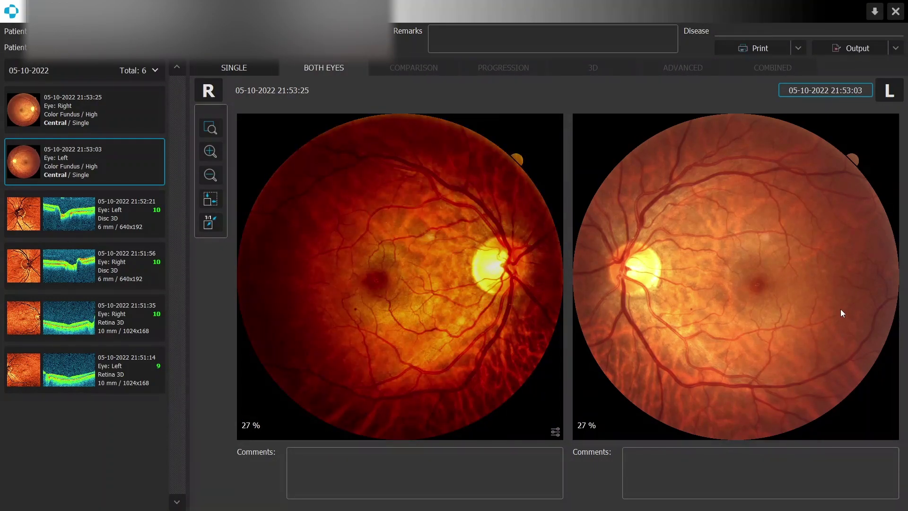
pyautogui.moveTo(841, 310); pyautogui.dragTo(810, 300)
pyautogui.doubleClick(732, 313)
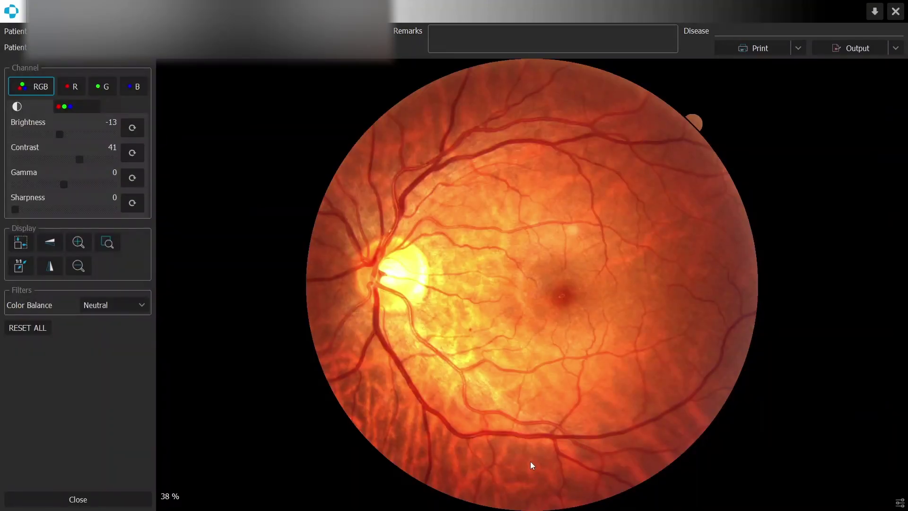
pyautogui.doubleClick(547, 420)
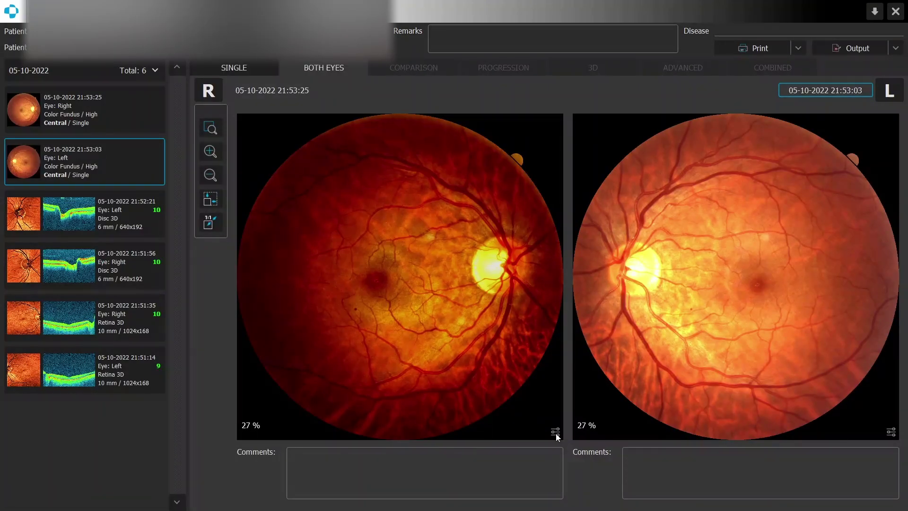
# Enlarge the right-eye fundus photo and view its green and blue channels.
pyautogui.click(554, 432)
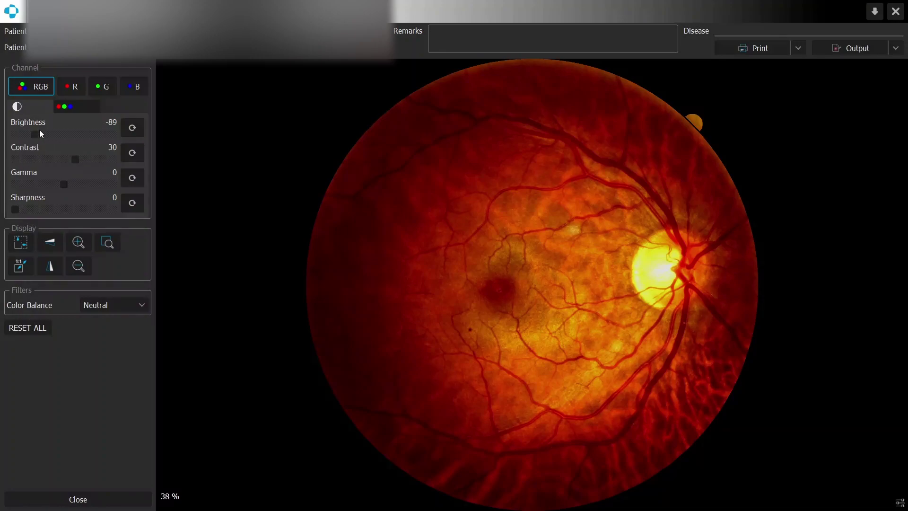
pyautogui.click(102, 86)
pyautogui.click(141, 87)
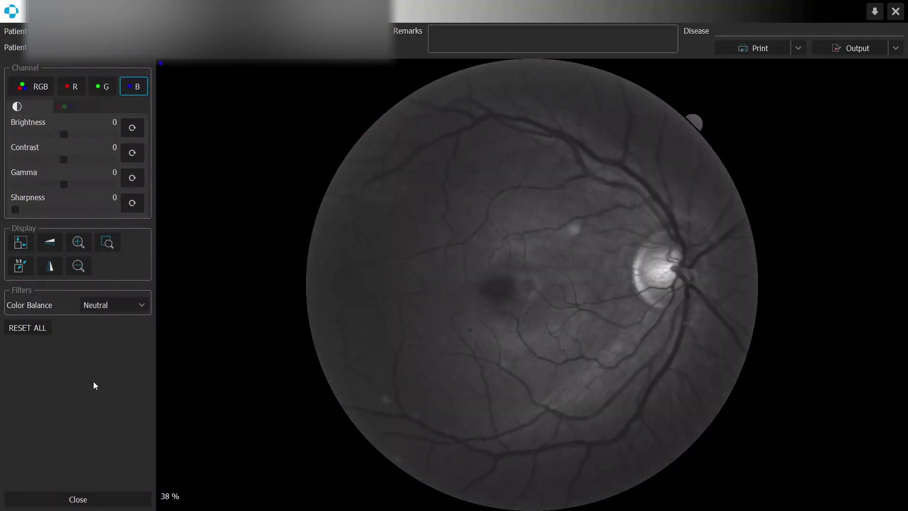
# Set the right-eye photo's color balance to Standard and reset the RGB channel's brightness and contrast.
pyautogui.click(123, 303)
pyautogui.click(124, 336)
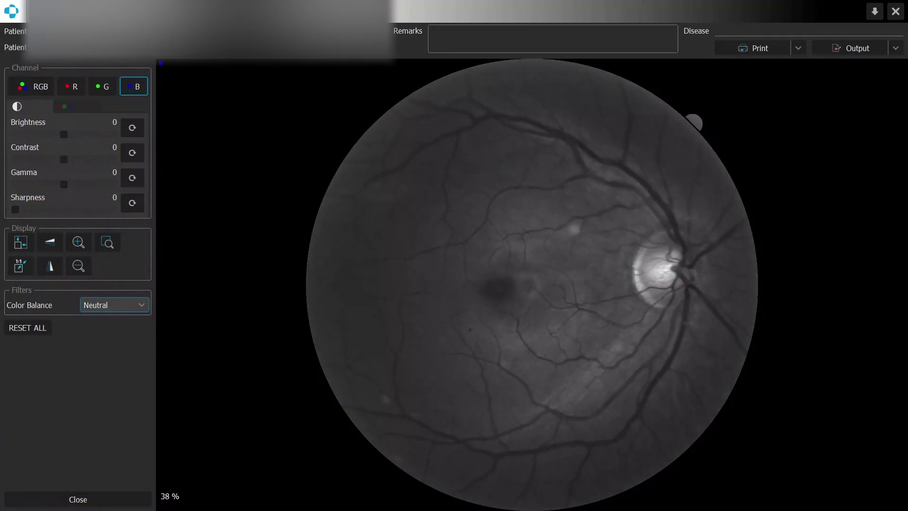
pyautogui.click(39, 93)
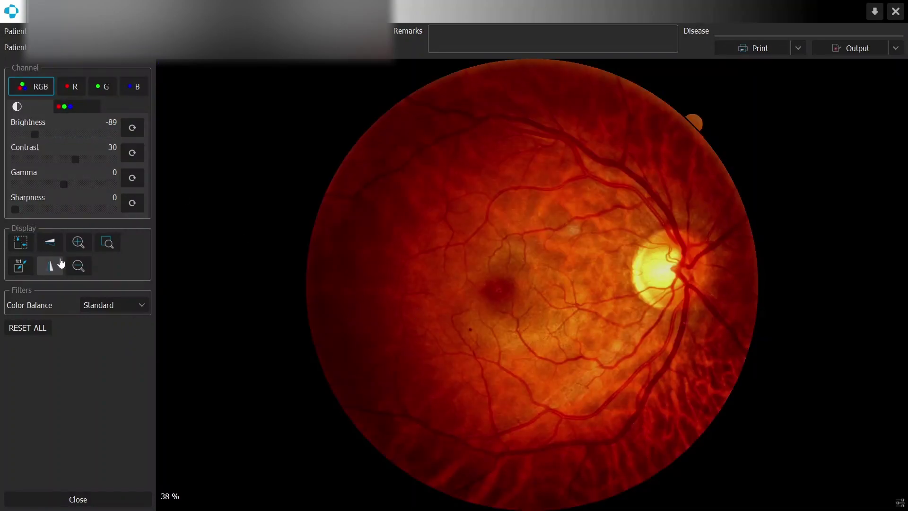
pyautogui.click(132, 129)
pyautogui.click(132, 153)
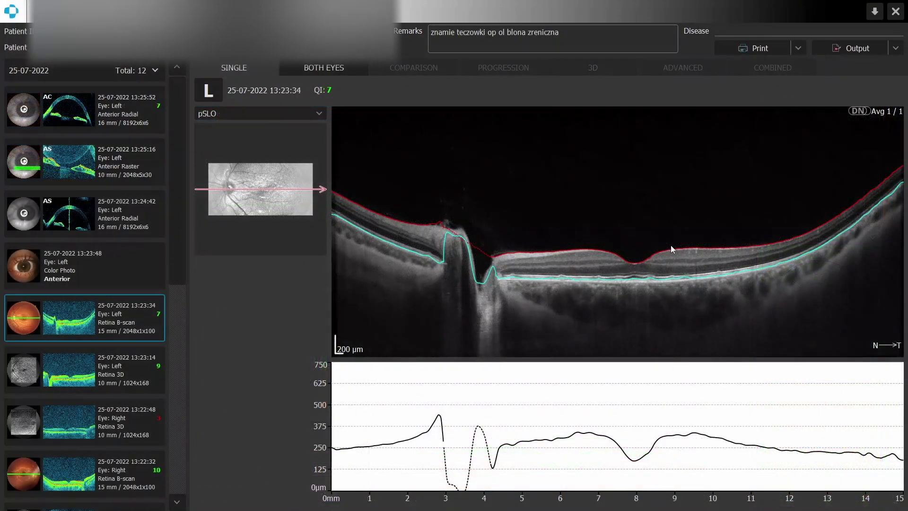
# Enlarge the left-eye Retina B-scan and set its brightness to -40 and contrast to 33.
pyautogui.doubleClick(670, 245)
pyautogui.moveTo(663, 452)
pyautogui.mouseDown()
pyautogui.moveTo(695, 435)
pyautogui.moveTo(670, 447)
pyautogui.moveTo(645, 438)
pyautogui.moveTo(657, 396)
pyautogui.moveTo(656, 423)
pyautogui.moveTo(675, 439)
pyautogui.mouseUp()
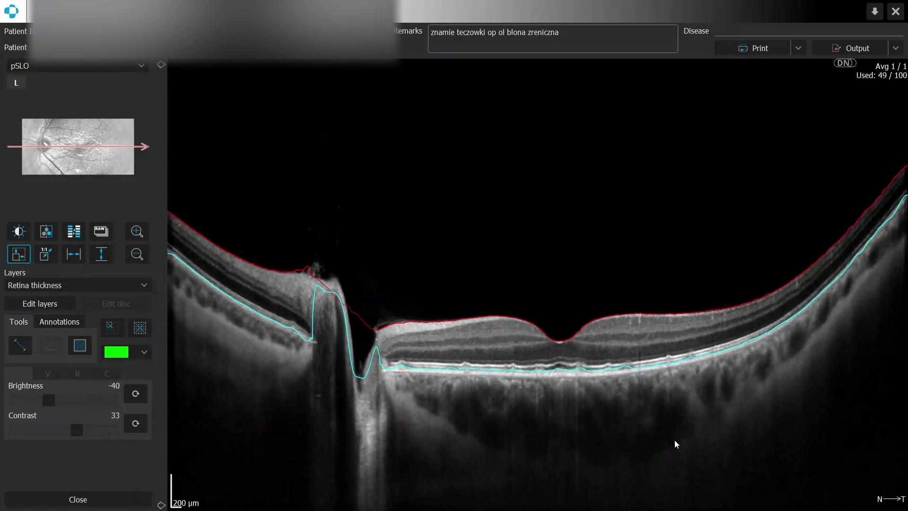
# Hide the layer lines on the enlarged left-eye B-scan and switch the scan to color display.
pyautogui.click(103, 286)
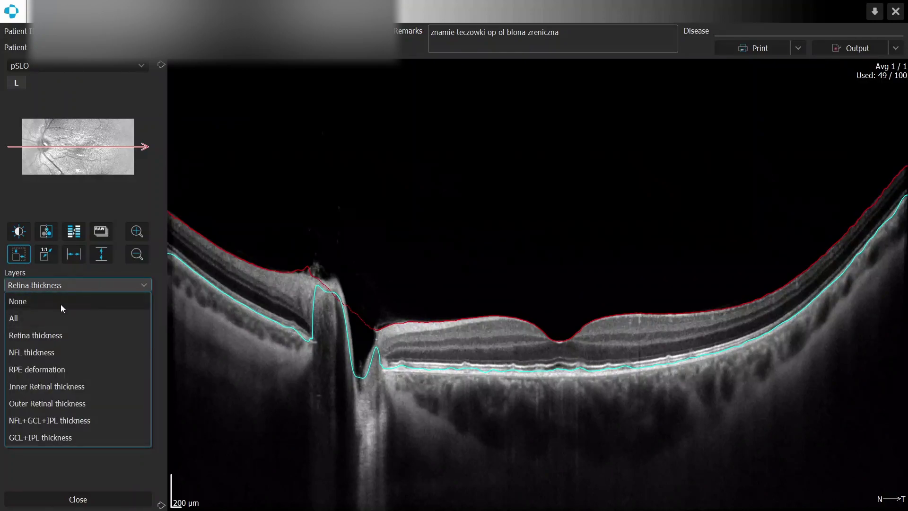
pyautogui.click(61, 304)
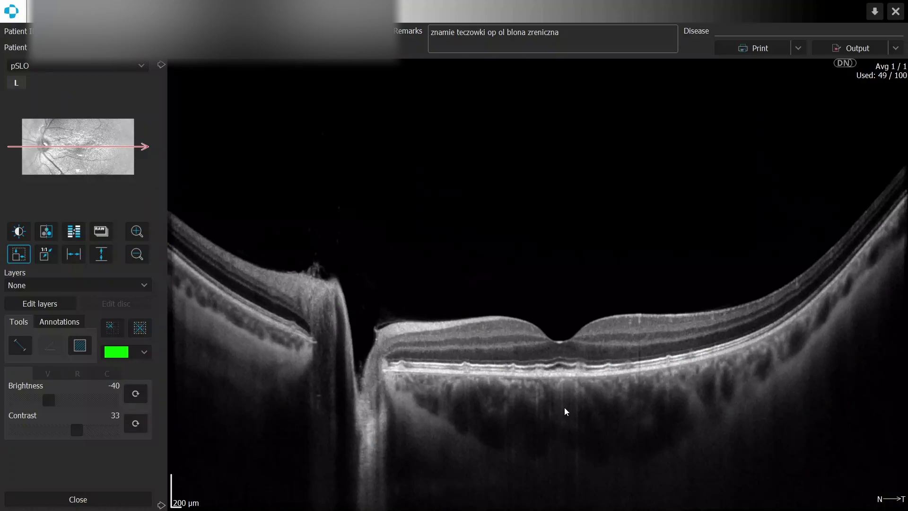
pyautogui.click(39, 239)
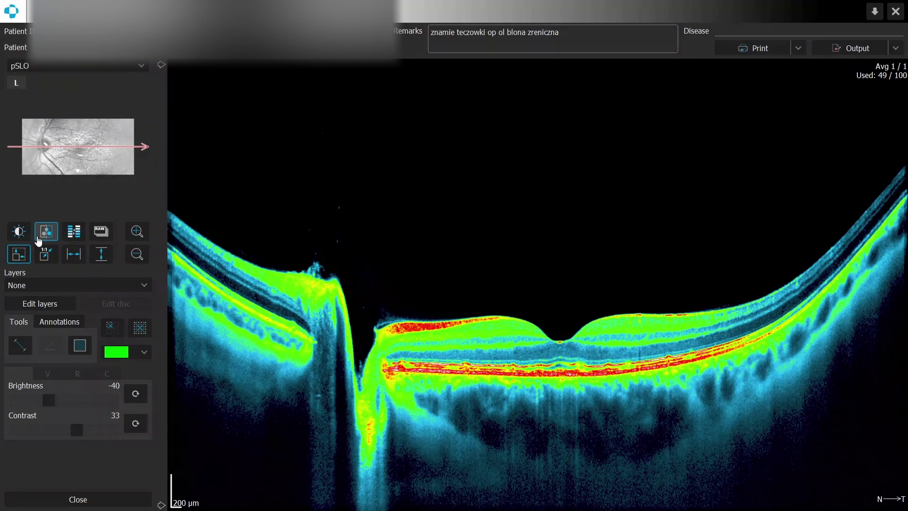
# Return the B-scan to grayscale and, with separate region adjustment enabled, set the V region's brightness to -128.
pyautogui.click(13, 237)
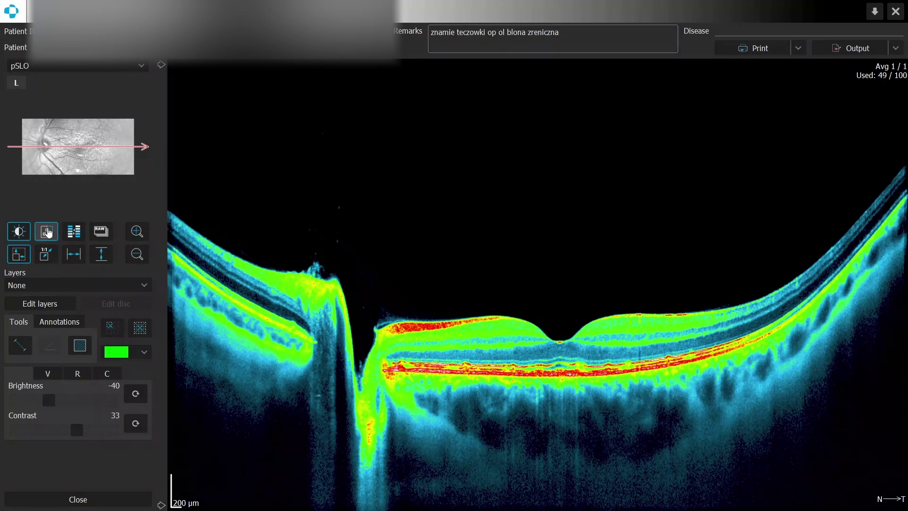
pyautogui.click(46, 231)
pyautogui.moveTo(62, 403); pyautogui.dragTo(16, 405)
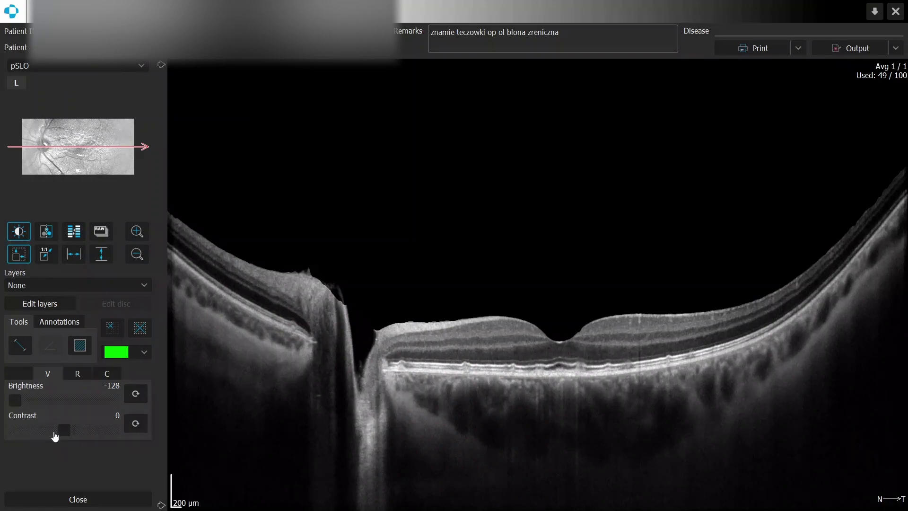
# Vary the C region's contrast between -128 and 128, and set the R region's contrast to -128.
pyautogui.click(79, 373)
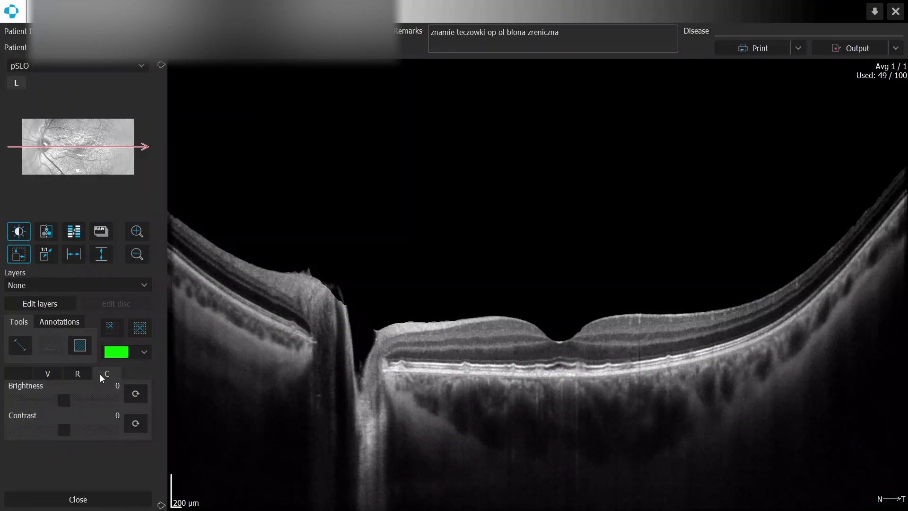
pyautogui.moveTo(66, 430); pyautogui.dragTo(2, 429)
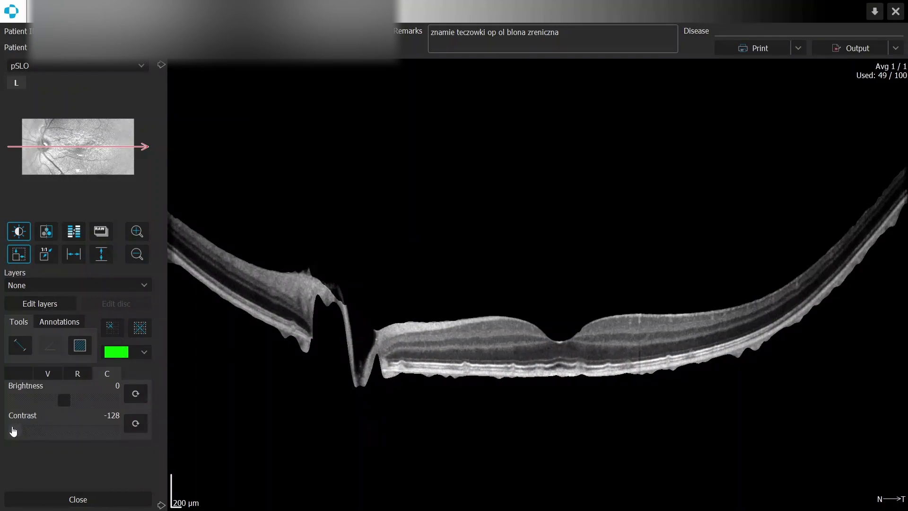
pyautogui.click(135, 423)
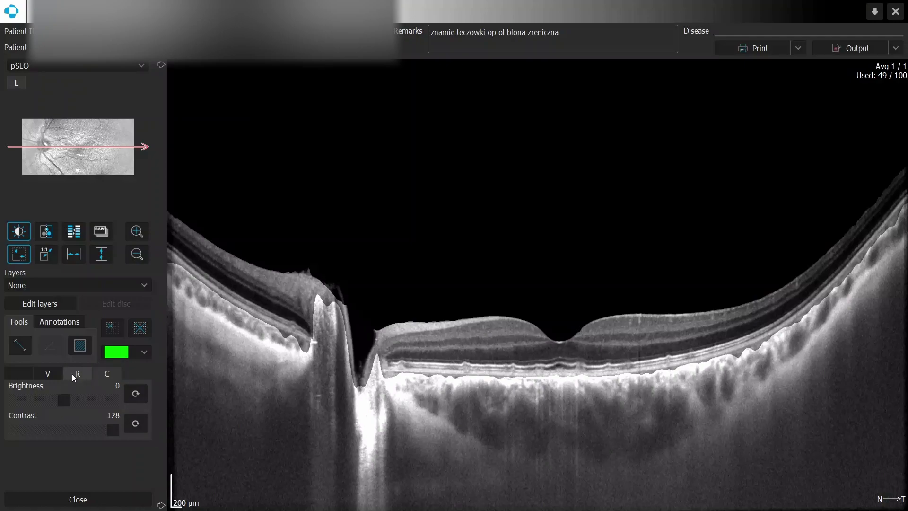
pyautogui.moveTo(64, 430); pyautogui.dragTo(4, 423)
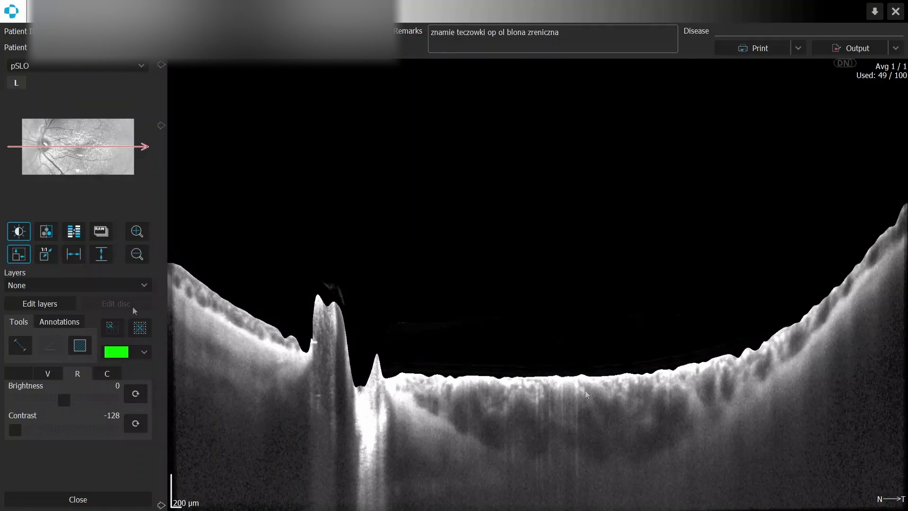
# Measure the choroid's thickness below the fovea with a near-vertical distance line and enlarge the measured area.
pyautogui.click(20, 345)
pyautogui.moveTo(576, 379); pyautogui.dragTo(572, 453)
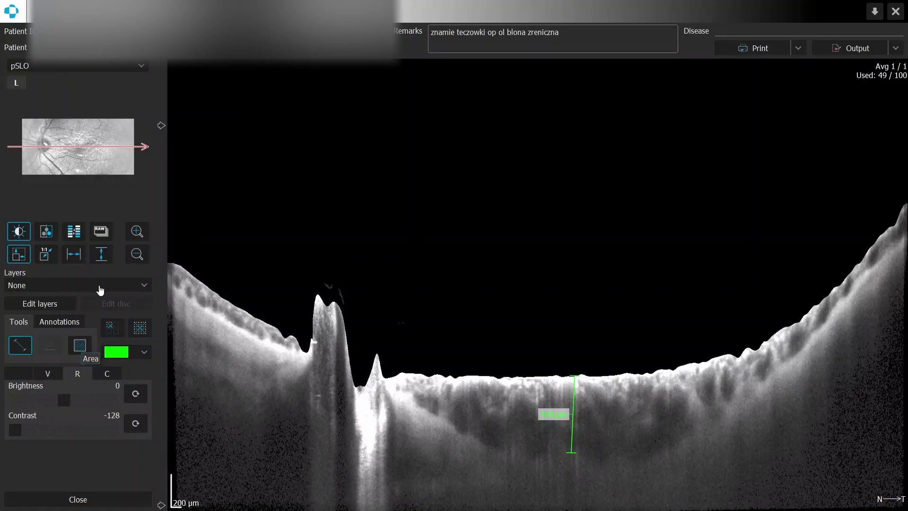
pyautogui.click(136, 234)
pyautogui.click(134, 240)
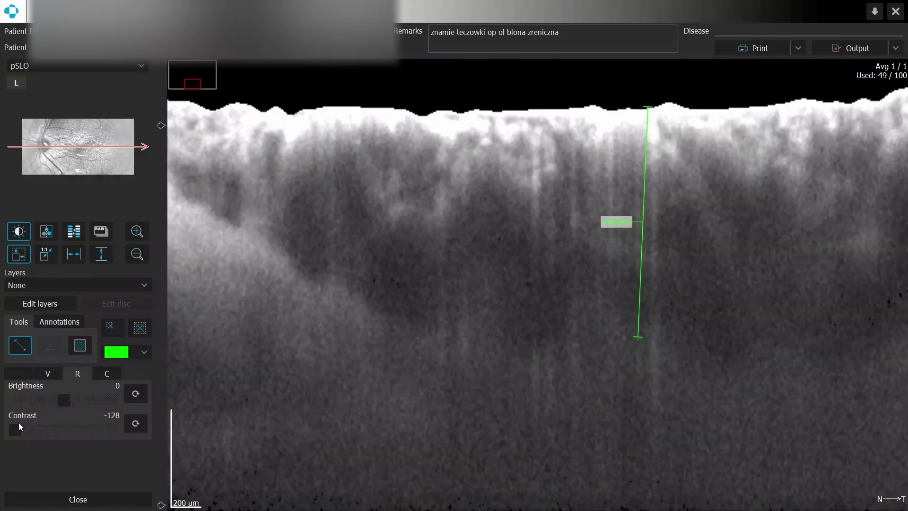
# Switch the B-scan's reference preview from pSLO to Fundus photo and open it enlarged.
pyautogui.click(76, 379)
pyautogui.click(58, 65)
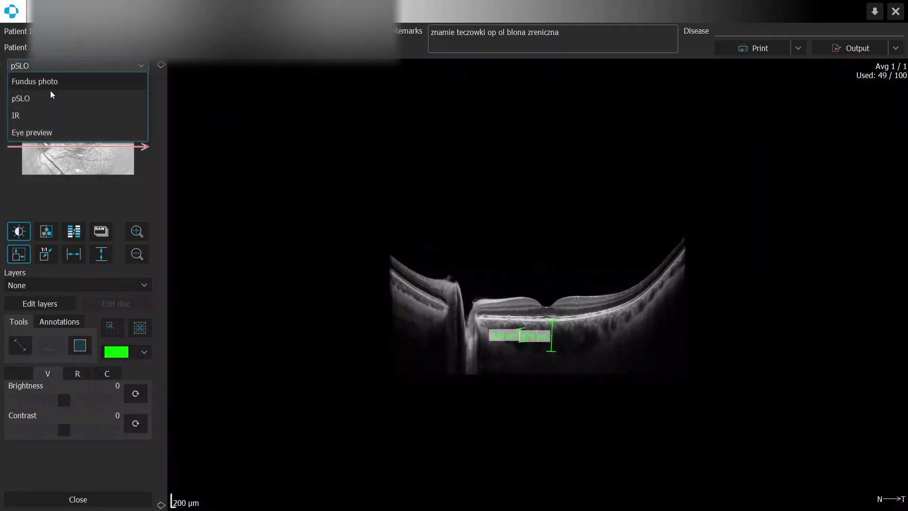
pyautogui.click(52, 84)
pyautogui.doubleClick(80, 164)
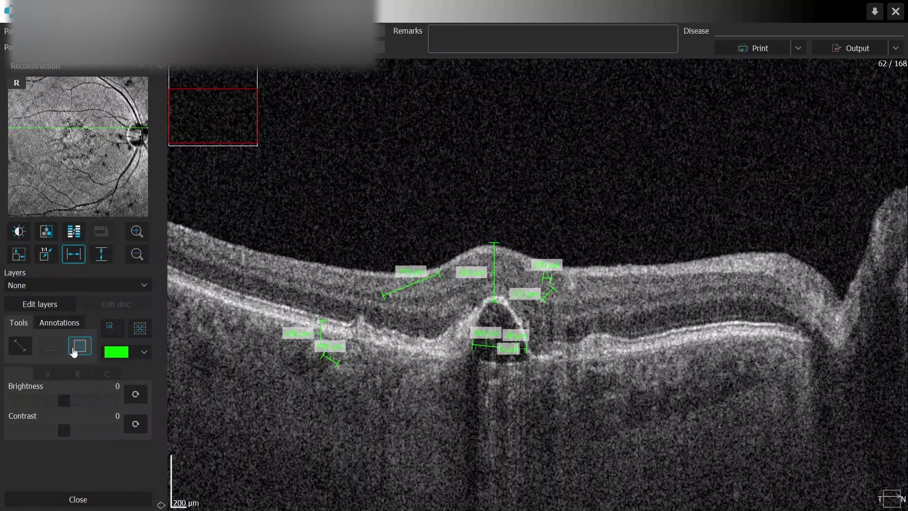
# Mark an area measurement beside the dome-shaped lesion on right-eye B-scan 62 of 168.
pyautogui.click(73, 352)
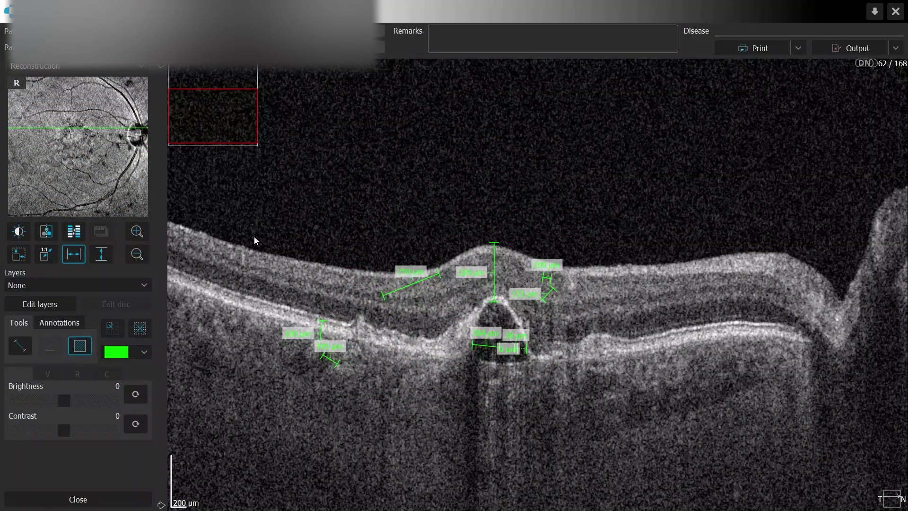
pyautogui.moveTo(483, 306)
pyautogui.mouseDown()
pyautogui.moveTo(510, 305)
pyautogui.moveTo(532, 361)
pyautogui.moveTo(474, 362)
pyautogui.moveTo(483, 308)
pyautogui.moveTo(421, 336)
pyautogui.mouseUp()
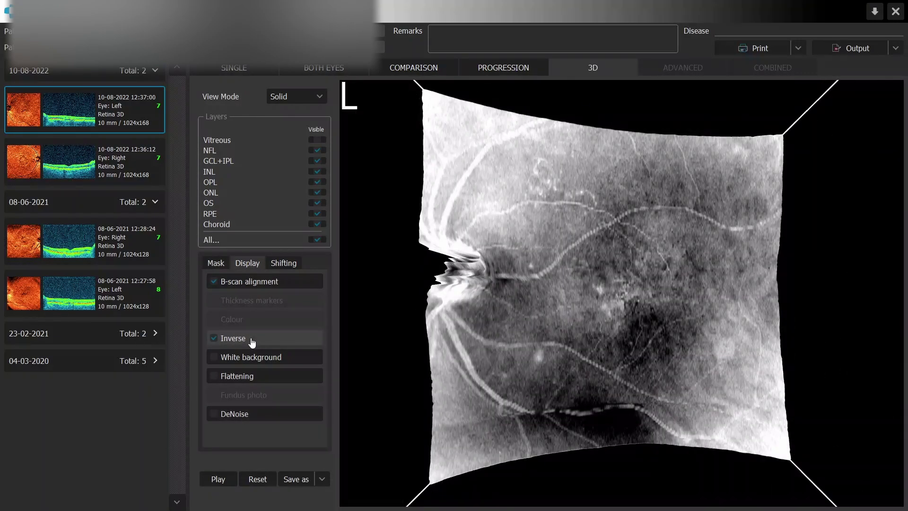
# Try inverse display and a white background on the left-eye 3D retina volume, and apply Flattening.
pyautogui.click(252, 340)
pyautogui.click(252, 339)
pyautogui.click(256, 358)
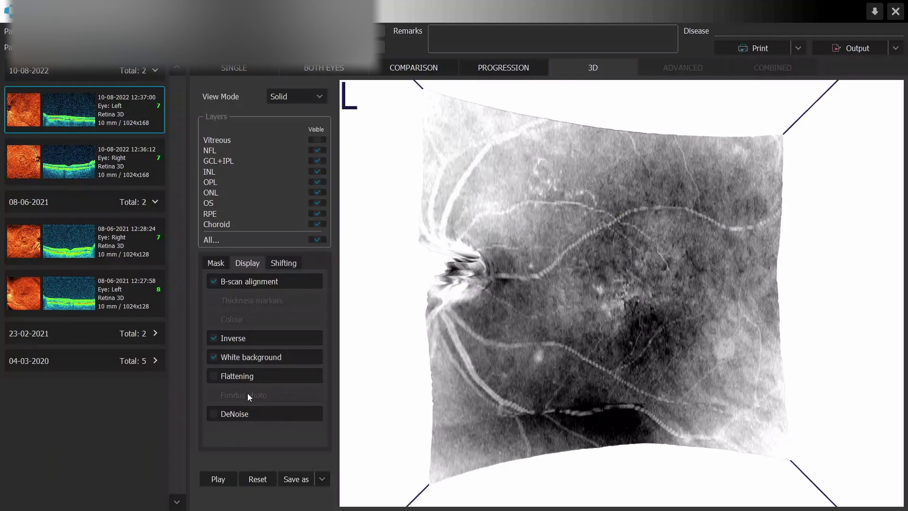
pyautogui.click(250, 379)
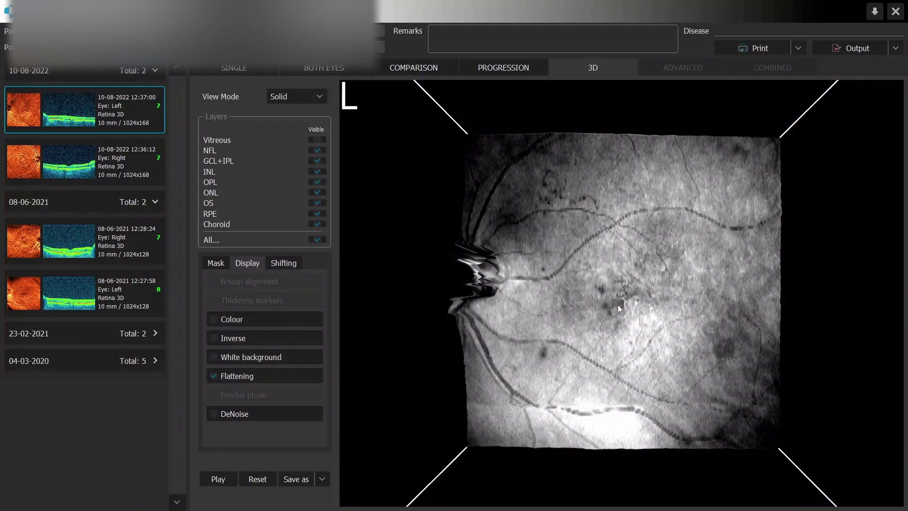
# Hide the NFL, GCL+IPL and INL layers of the flattened left-eye 3D volume.
pyautogui.moveTo(618, 305); pyautogui.dragTo(617, 372)
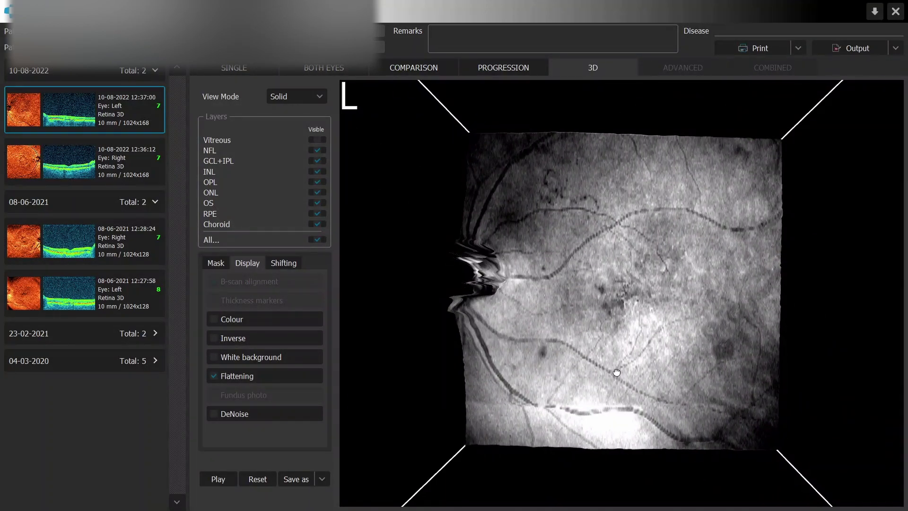
pyautogui.moveTo(634, 342); pyautogui.dragTo(620, 284)
pyautogui.click(317, 151)
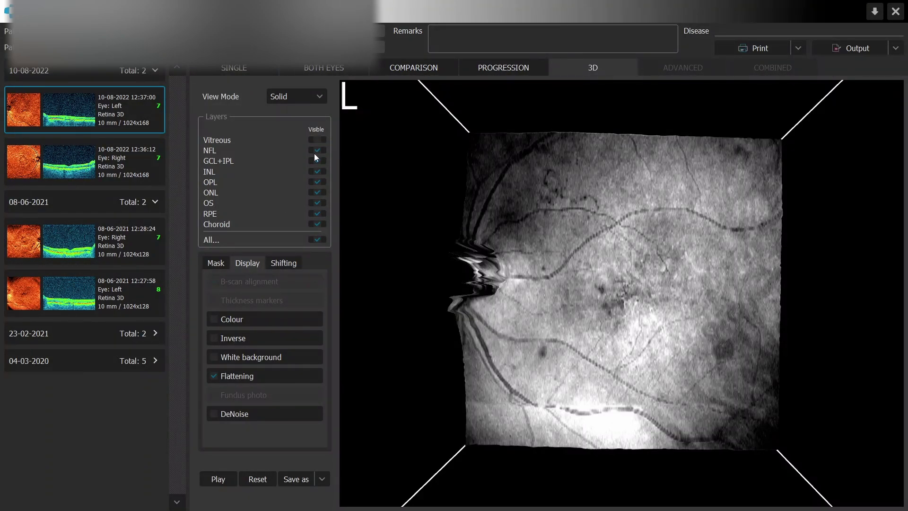
pyautogui.click(315, 152)
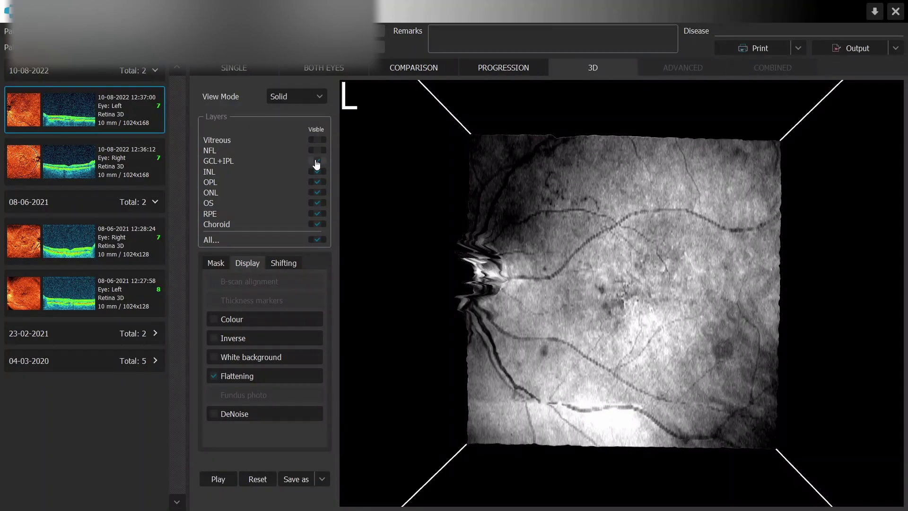
pyautogui.click(317, 161)
pyautogui.click(317, 172)
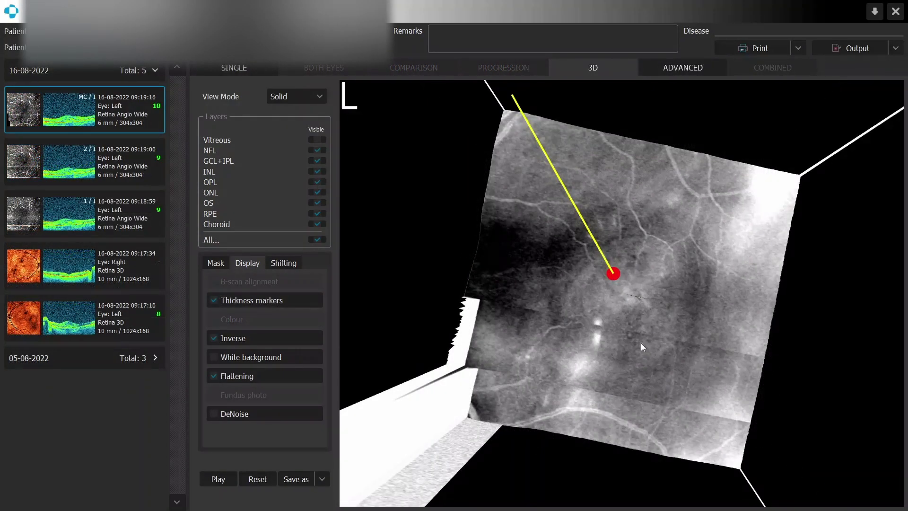
# Place four more retina thickness markers on the 3D volume, one beside the elevation's peak and three around its base.
pyautogui.moveTo(568, 284); pyautogui.dragTo(462, 199)
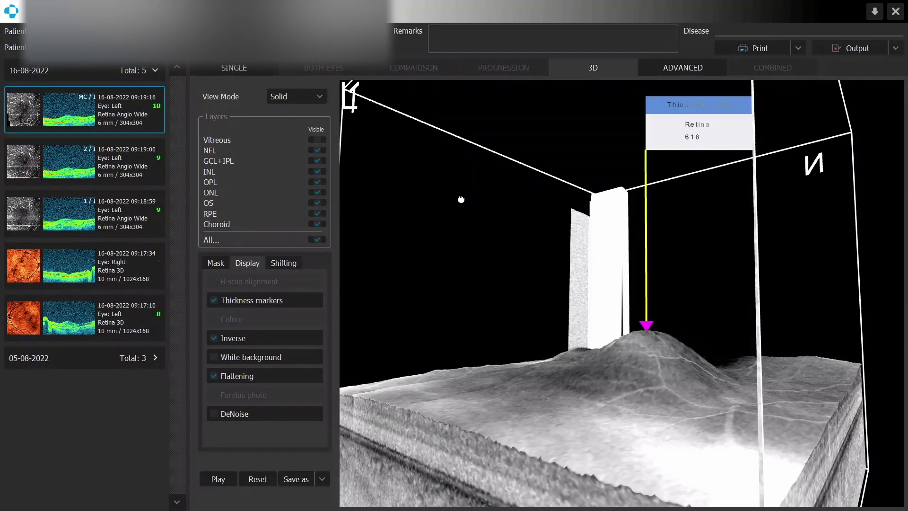
pyautogui.click(663, 344)
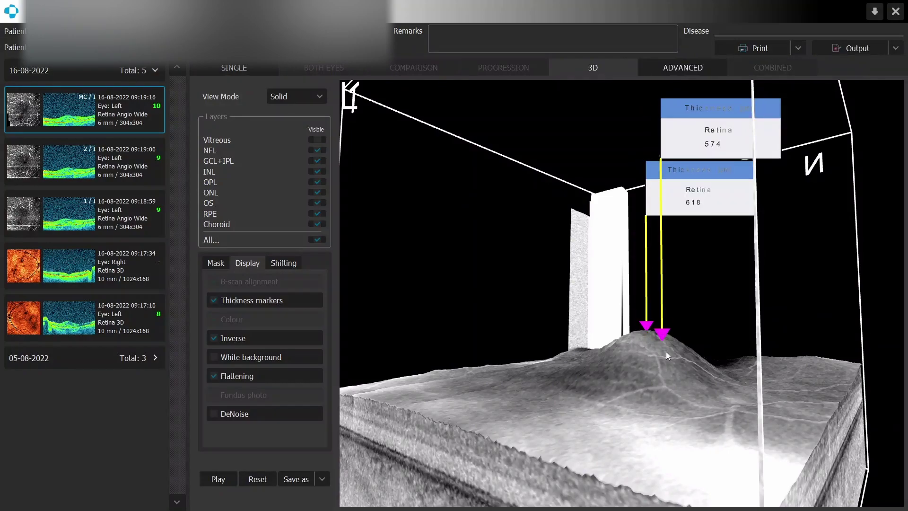
pyautogui.click(569, 384)
pyautogui.click(619, 418)
pyautogui.click(696, 410)
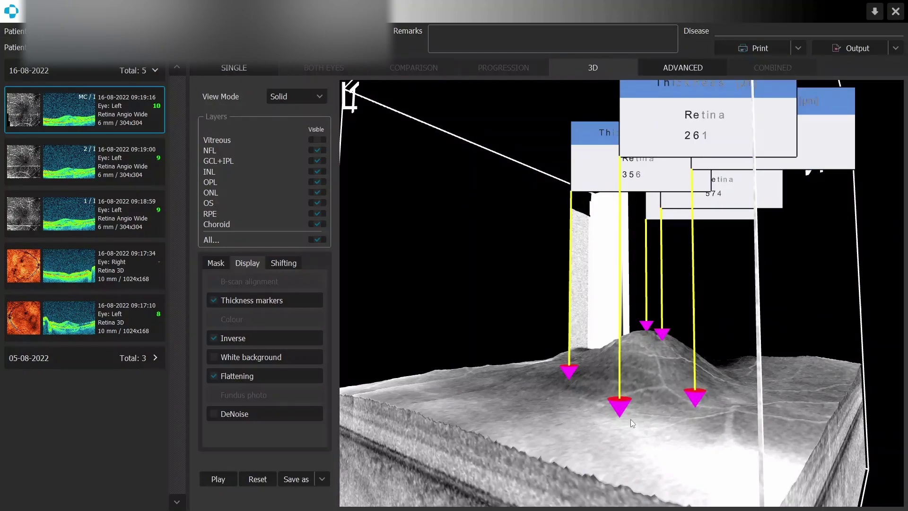
# Increase the Shifting value of the 3D volume to spread its layers and inspect it from another angle.
pyautogui.click(294, 263)
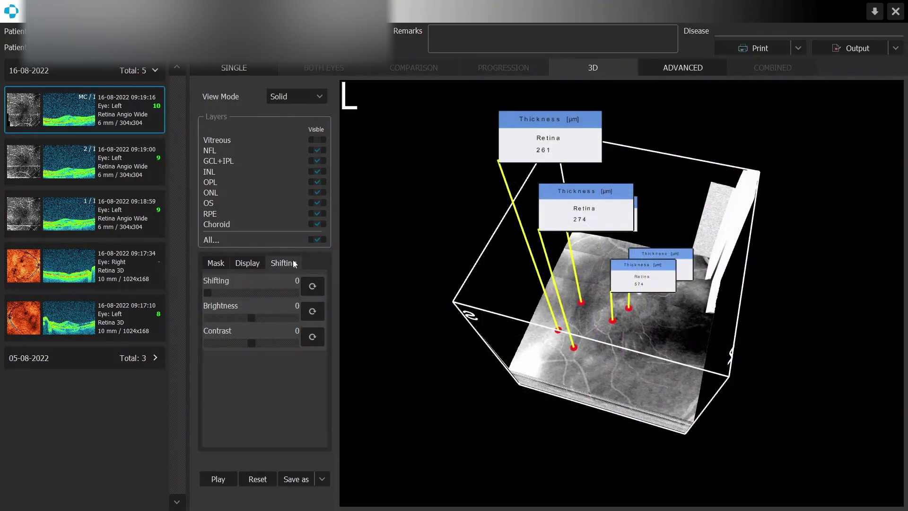
pyautogui.moveTo(214, 297); pyautogui.dragTo(259, 296)
pyautogui.moveTo(679, 368); pyautogui.dragTo(734, 316)
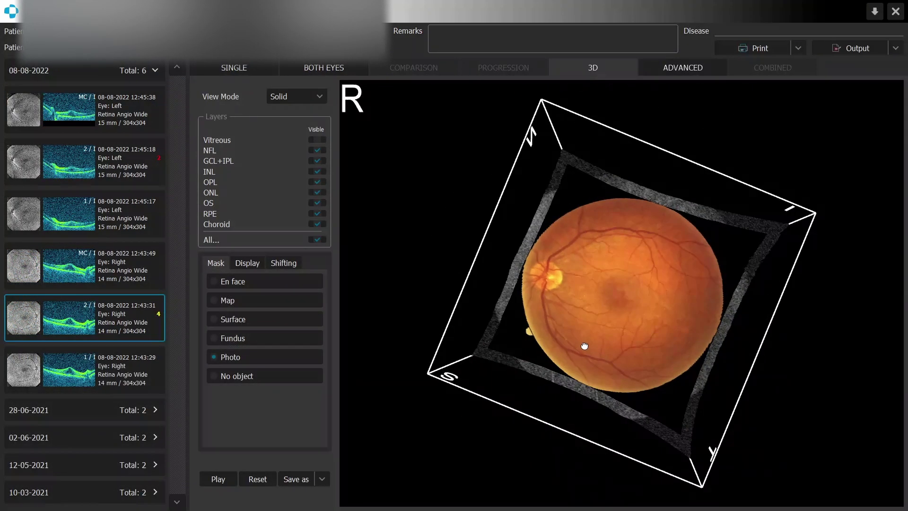
# Inspect the right-eye 3D volume with the Photo mask, compare it with No object, and set the mask to Fundus.
pyautogui.moveTo(608, 373)
pyautogui.mouseDown()
pyautogui.moveTo(608, 252)
pyautogui.moveTo(609, 375)
pyautogui.mouseUp()
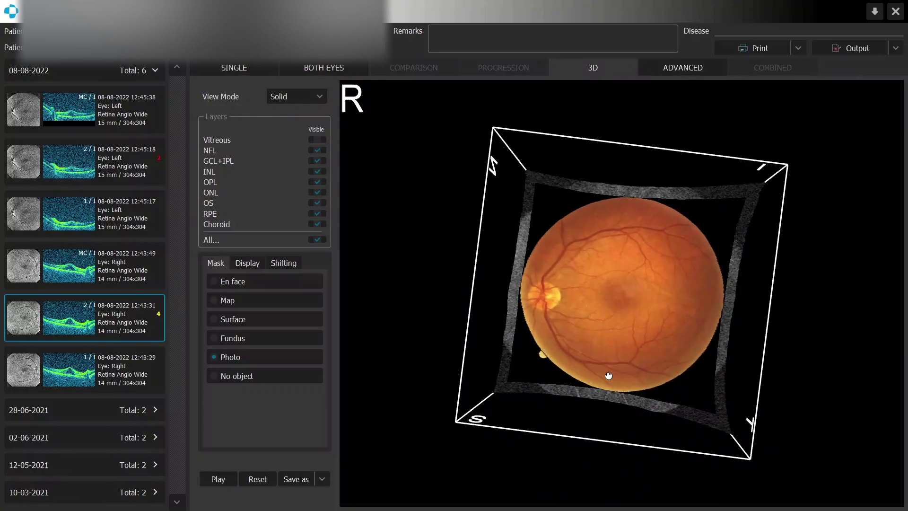
pyautogui.moveTo(487, 345); pyautogui.dragTo(497, 357)
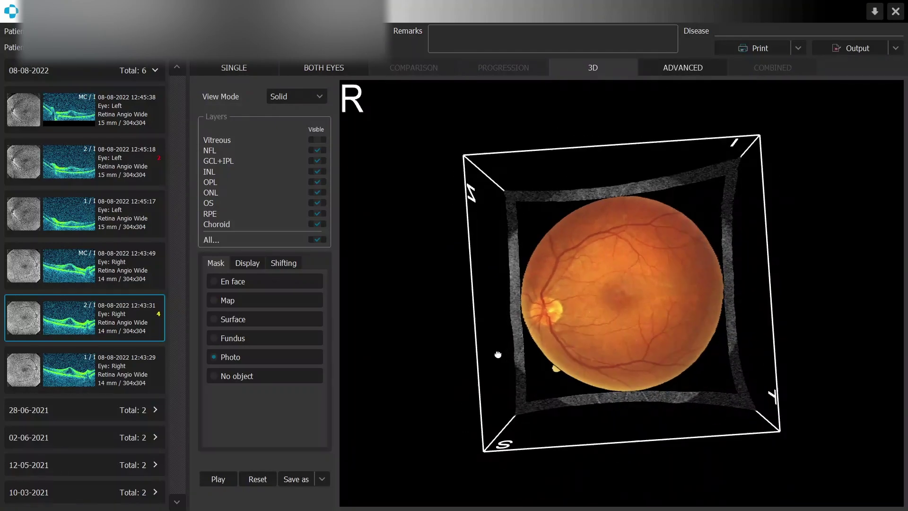
pyautogui.click(226, 377)
pyautogui.click(234, 364)
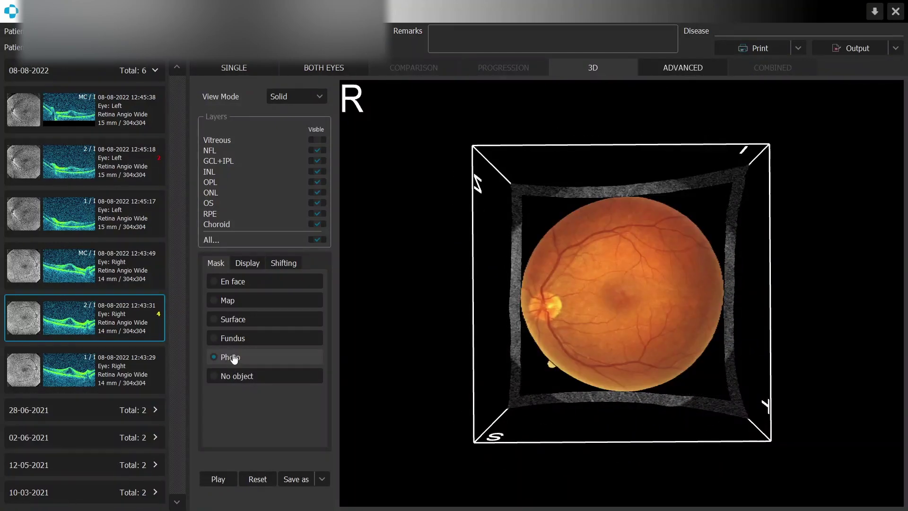
pyautogui.click(233, 339)
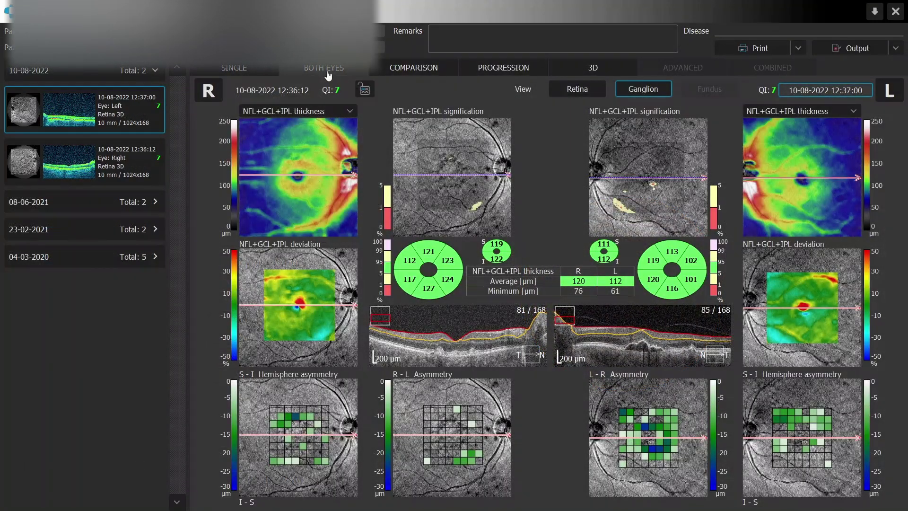
# Show the Retina analysis for both eyes and scale the right-eye B-scan with Auto fit.
pyautogui.click(570, 91)
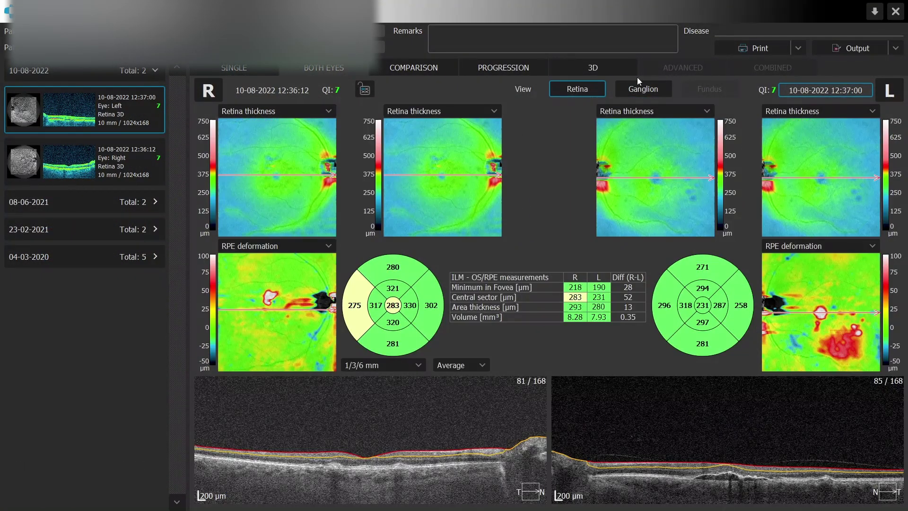
pyautogui.rightClick(427, 410)
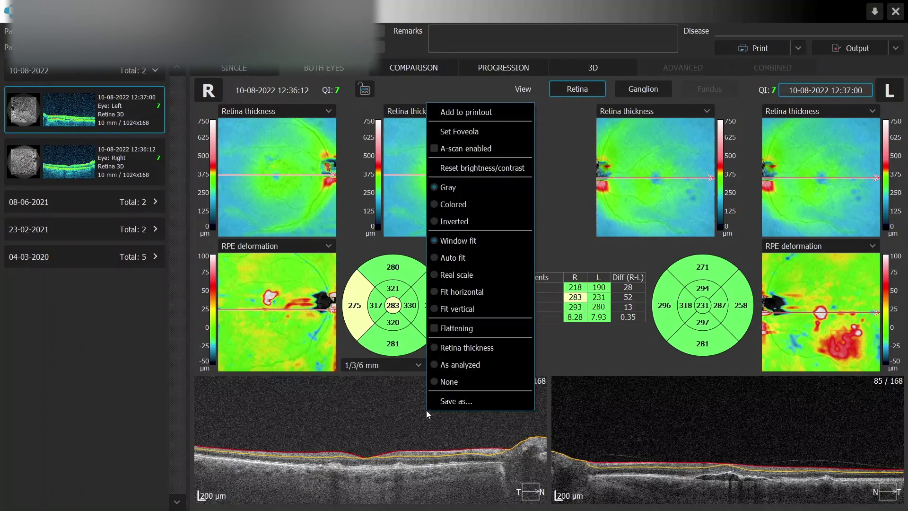
pyautogui.click(479, 260)
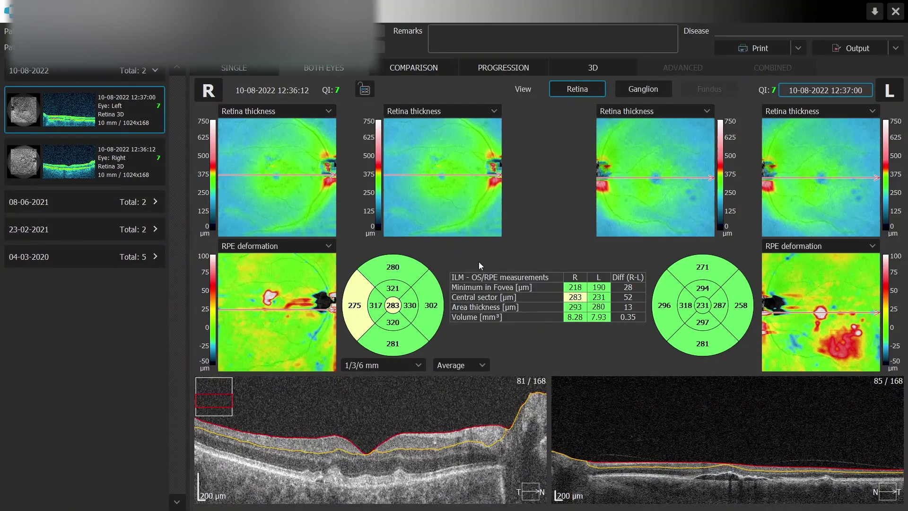
# Fit both eyes' B-scans horizontally and move the left-eye scan position onto the central raised spot of the RPE deformation map.
pyautogui.rightClick(359, 478)
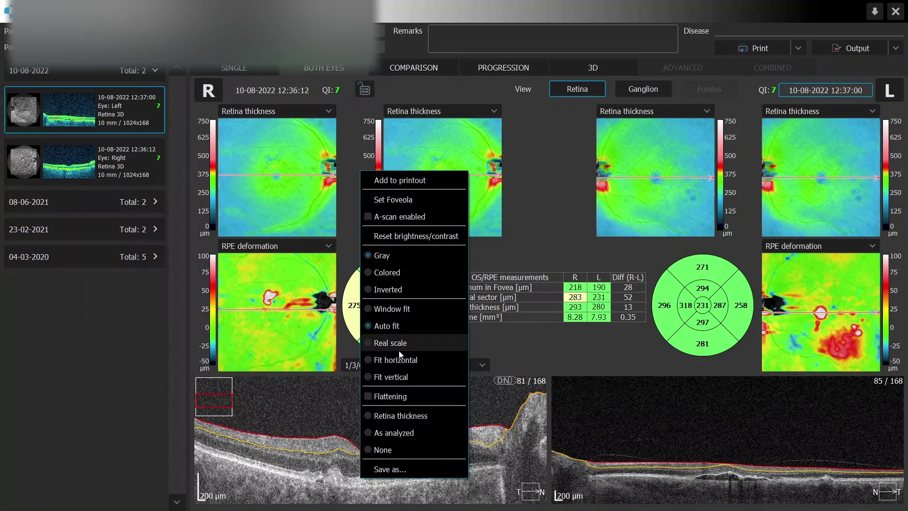
pyautogui.click(403, 367)
pyautogui.rightClick(642, 435)
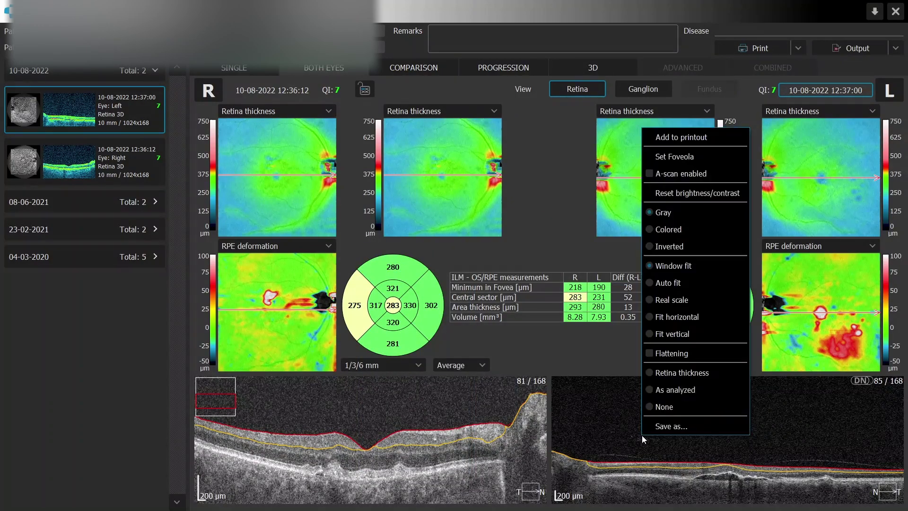
pyautogui.click(686, 317)
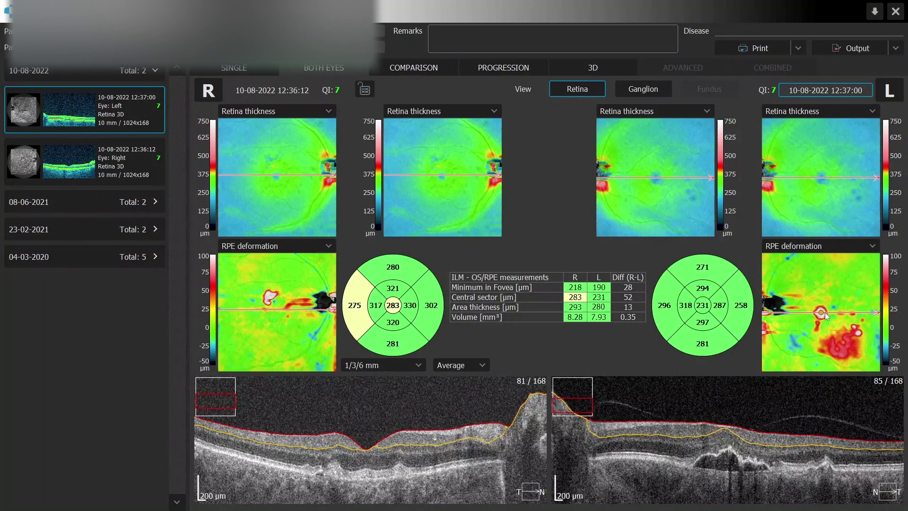
pyautogui.moveTo(824, 313); pyautogui.dragTo(822, 314)
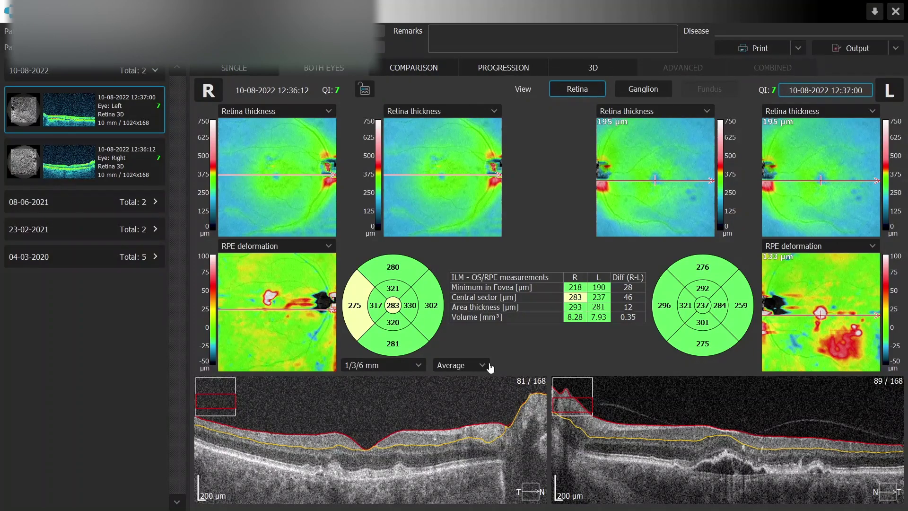
# Switch the sector chart statistic for both eyes through Minimum and Maximum to Volume.
pyautogui.click(473, 365)
pyautogui.click(461, 395)
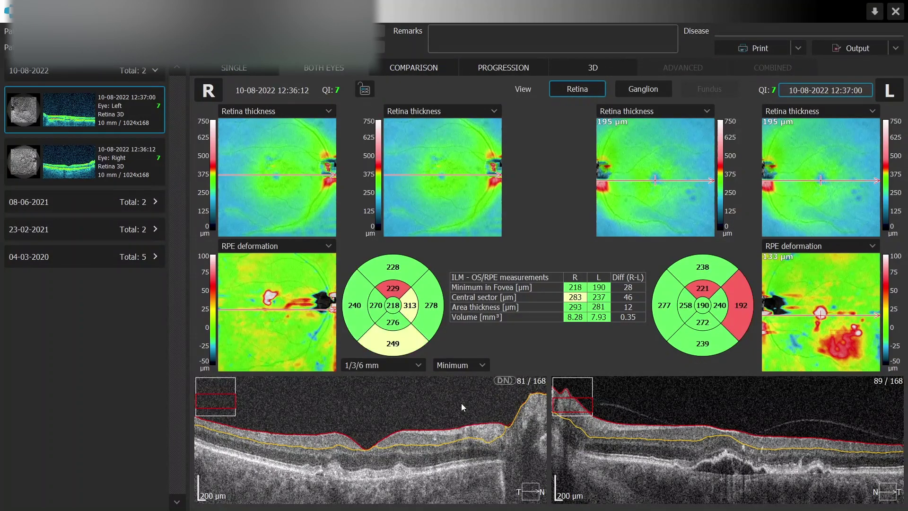
pyautogui.click(461, 365)
pyautogui.click(463, 411)
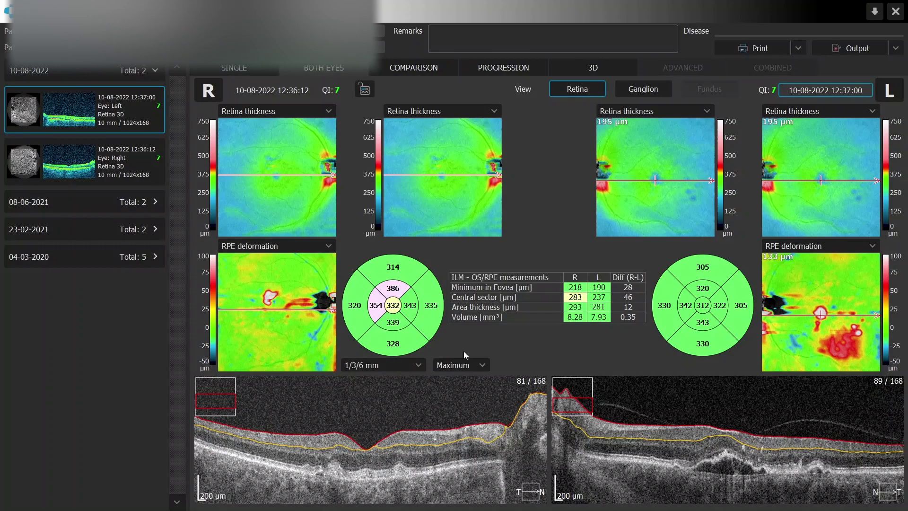
pyautogui.click(460, 365)
pyautogui.click(452, 431)
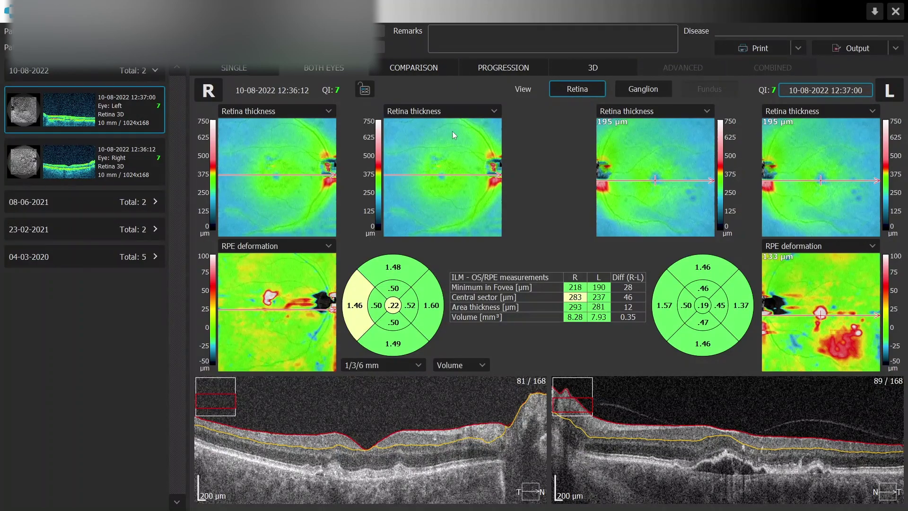
# Switch the outer retina thickness map of both eyes through Retina Significant and Retina deviation to Reconstruction.
pyautogui.click(251, 111)
pyautogui.click(251, 143)
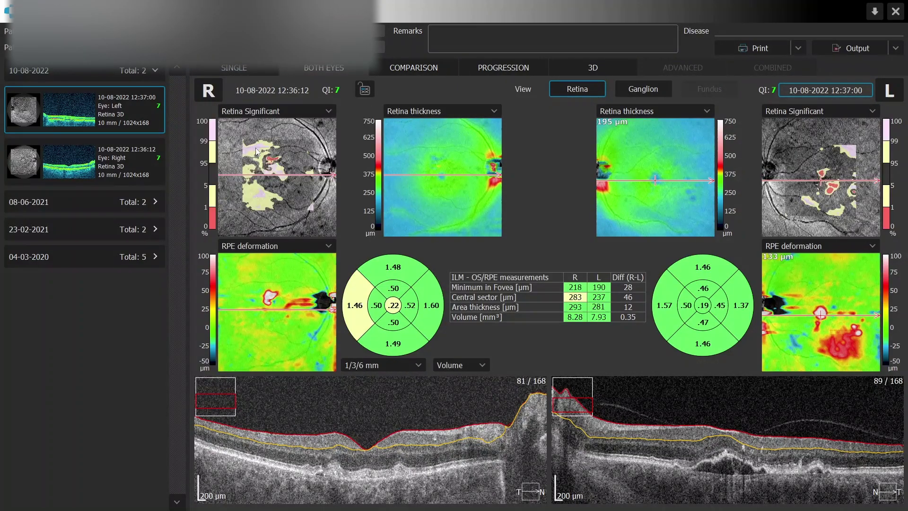
pyautogui.click(265, 112)
pyautogui.click(264, 161)
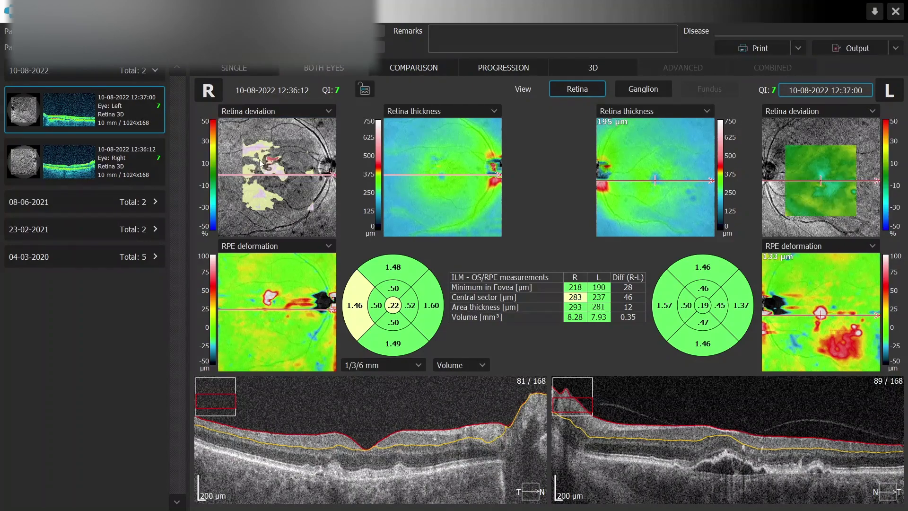
pyautogui.click(273, 111)
pyautogui.click(265, 182)
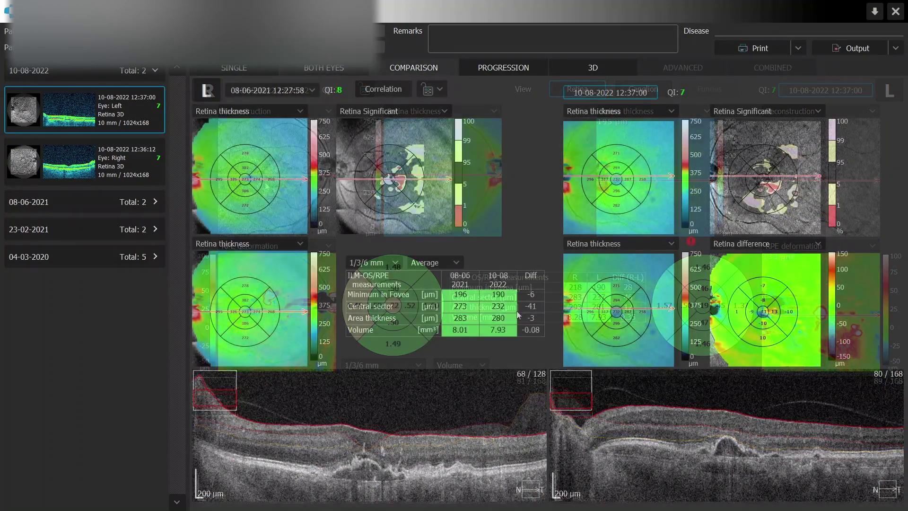
# In the left-eye comparison, switch the Retina Significant map through Retina deviation and Retina thickness to Sector value.
pyautogui.click(399, 111)
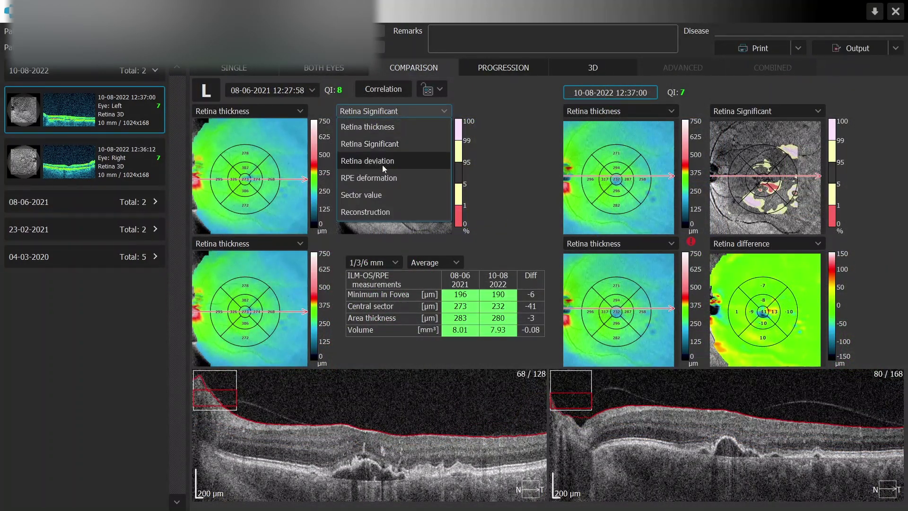
pyautogui.click(382, 165)
pyautogui.click(392, 111)
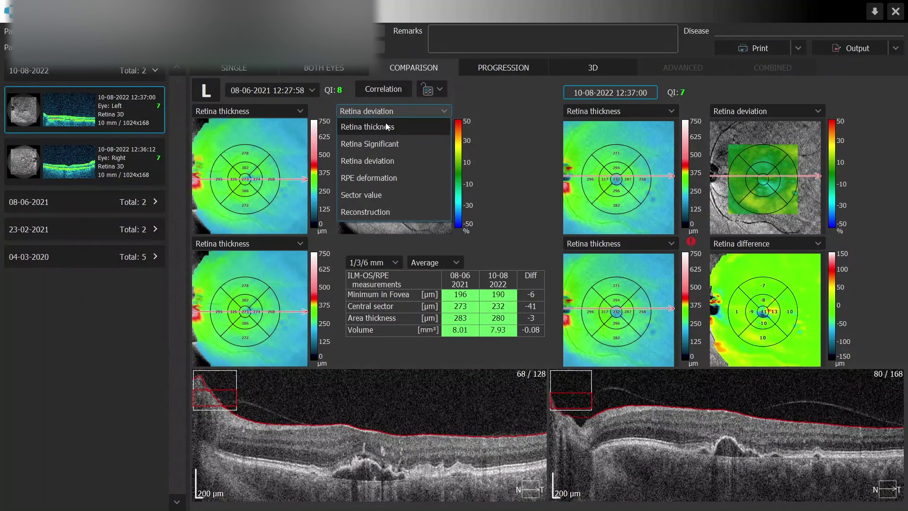
pyautogui.click(390, 127)
pyautogui.click(389, 111)
pyautogui.click(368, 195)
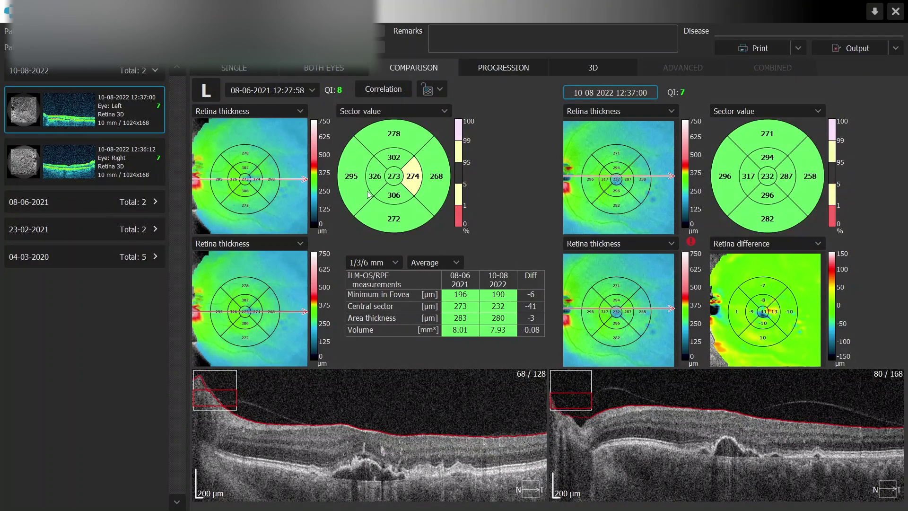
pyautogui.click(746, 112)
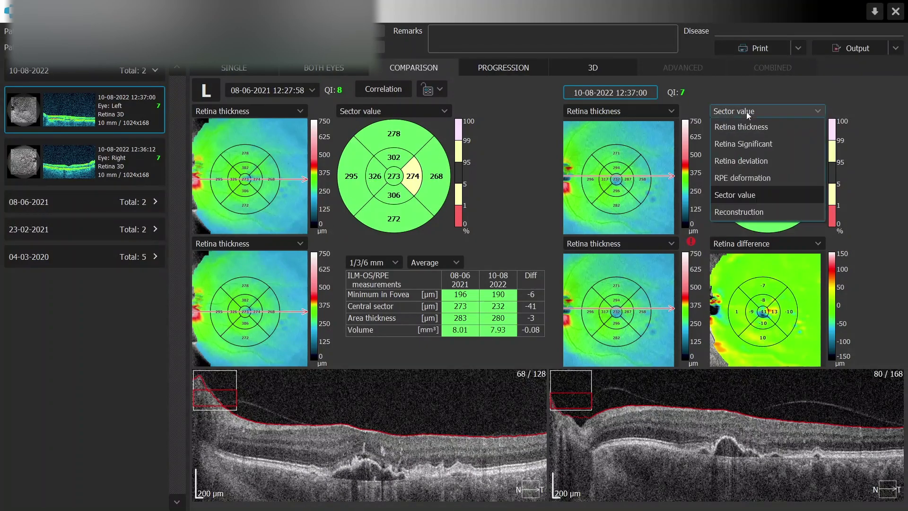
pyautogui.click(746, 112)
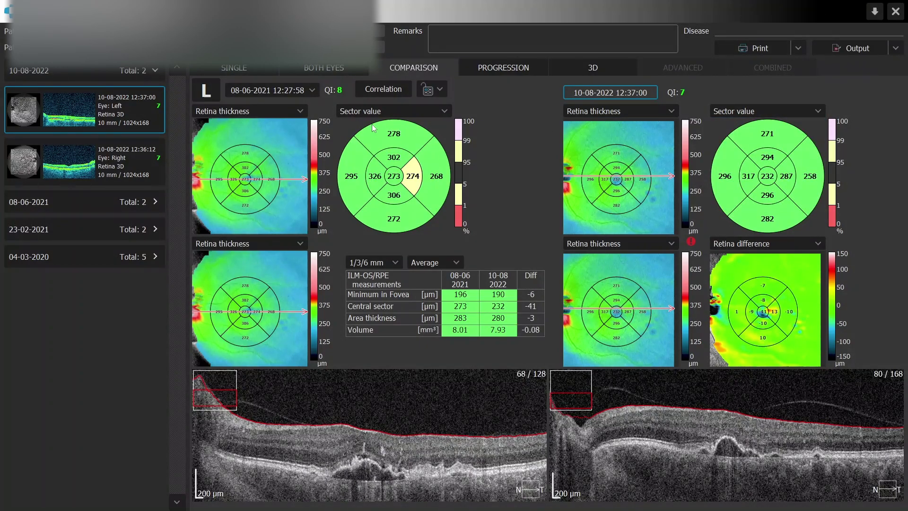
# Show the left-eye progression analysis in the Retina, Ganglion and Tomogram views.
pyautogui.click(504, 68)
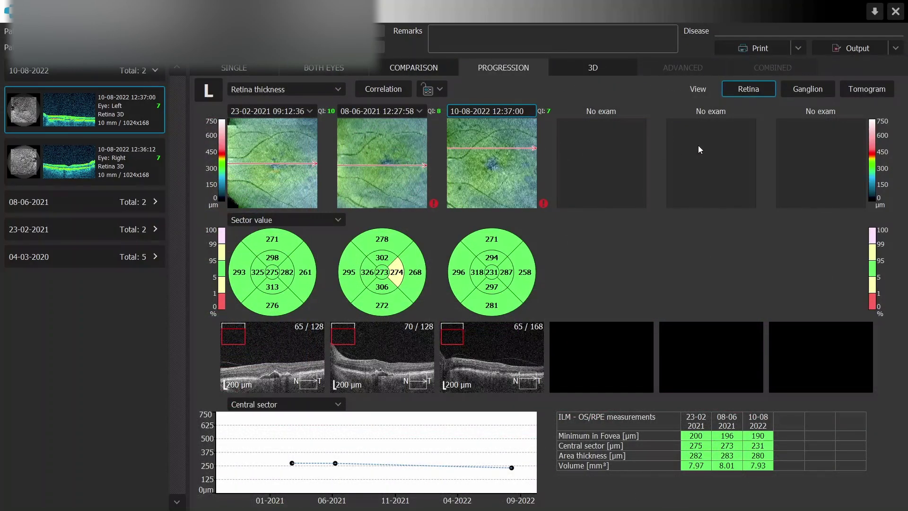
pyautogui.click(814, 94)
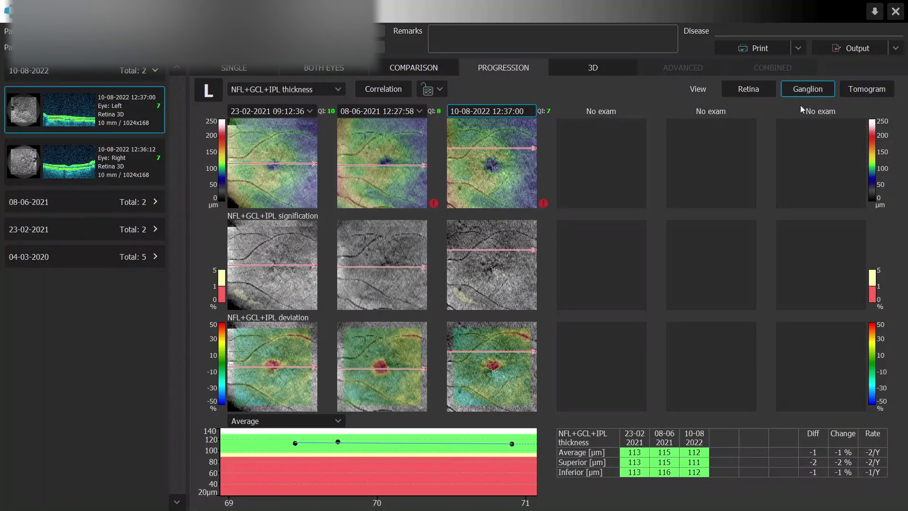
pyautogui.click(856, 95)
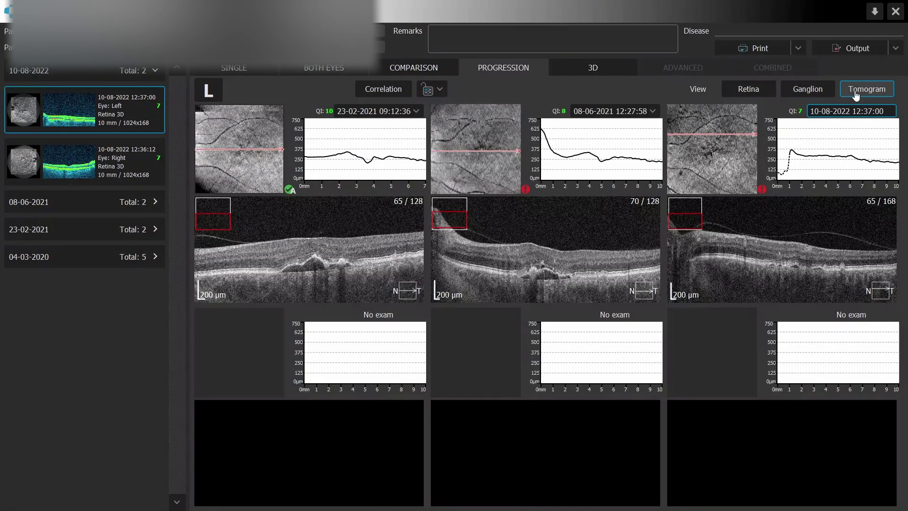
# Move the 10-08-2022 and 08-06-2021 exams' scan lines near the fovea and view each reconstruction image enlarged.
pyautogui.moveTo(716, 133); pyautogui.dragTo(719, 146)
pyautogui.doubleClick(719, 149)
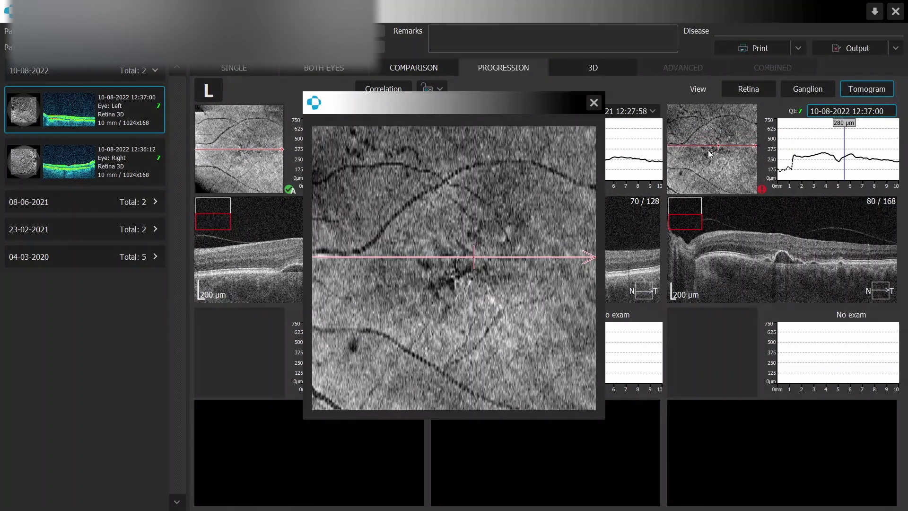
pyautogui.click(507, 238)
pyautogui.doubleClick(481, 149)
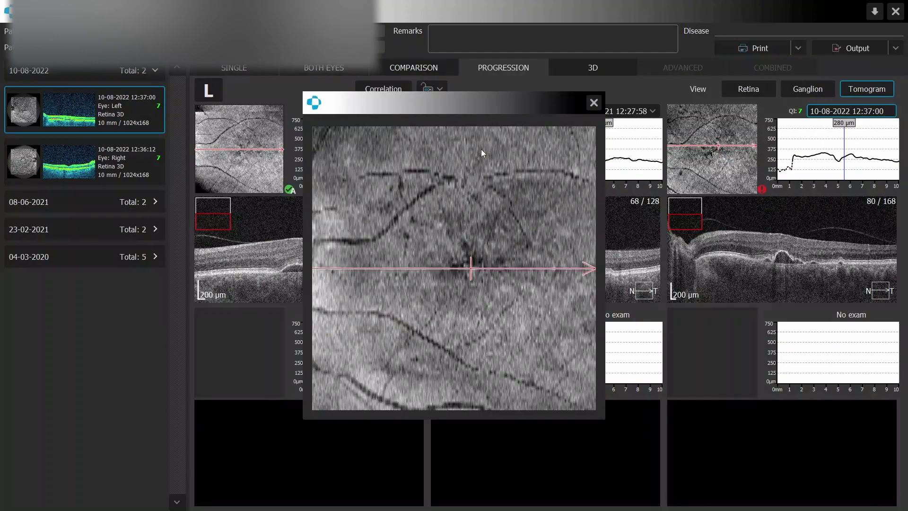
pyautogui.click(467, 192)
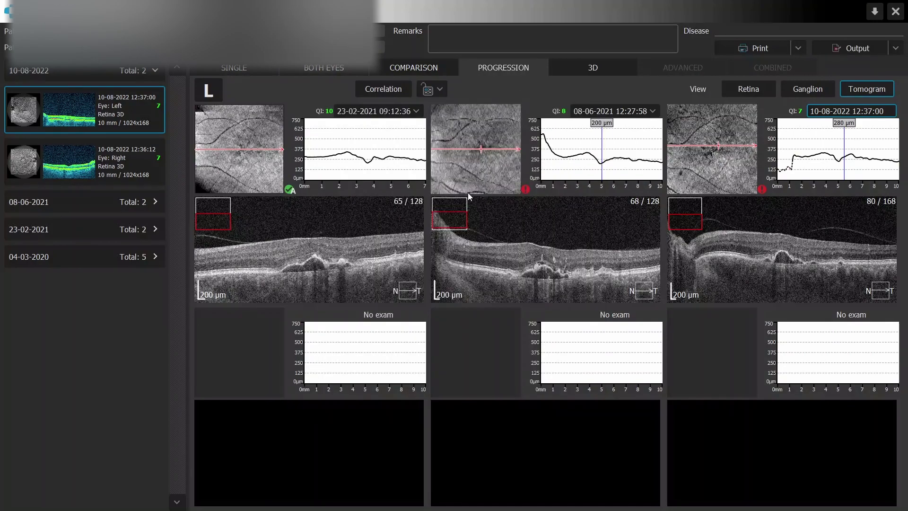
# Recentre the 10-08-2022 scan line on the fovea, check it enlarged, and align the scan positions of the two earlier exams.
pyautogui.click(717, 149)
pyautogui.click(711, 150)
pyautogui.doubleClick(715, 152)
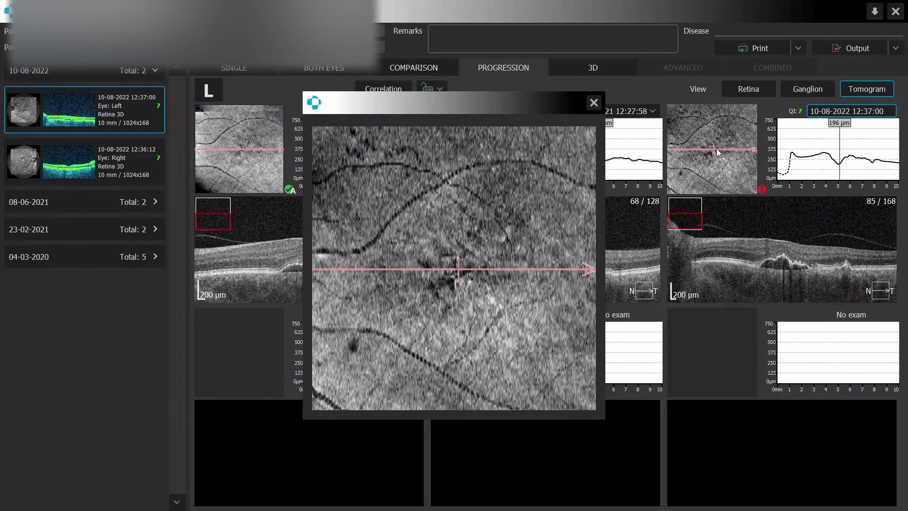
pyautogui.click(593, 102)
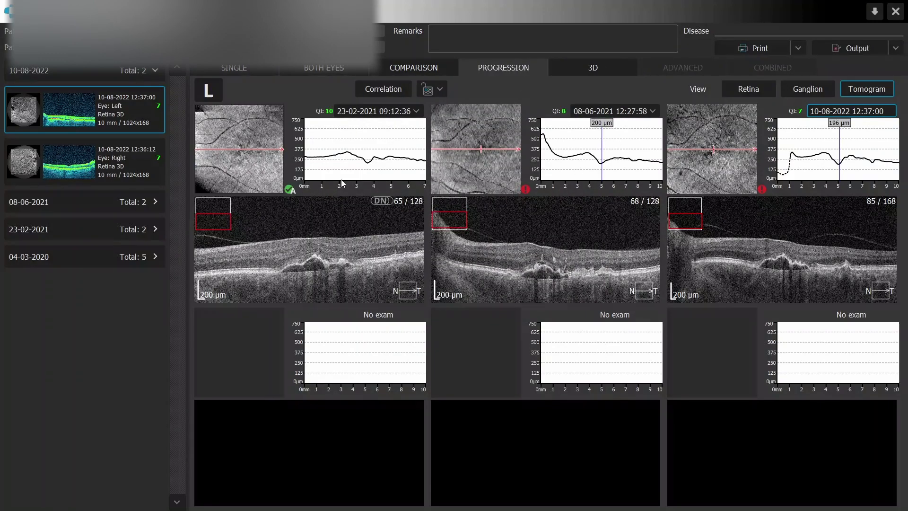
pyautogui.moveTo(238, 149); pyautogui.dragTo(250, 154)
pyautogui.click(483, 150)
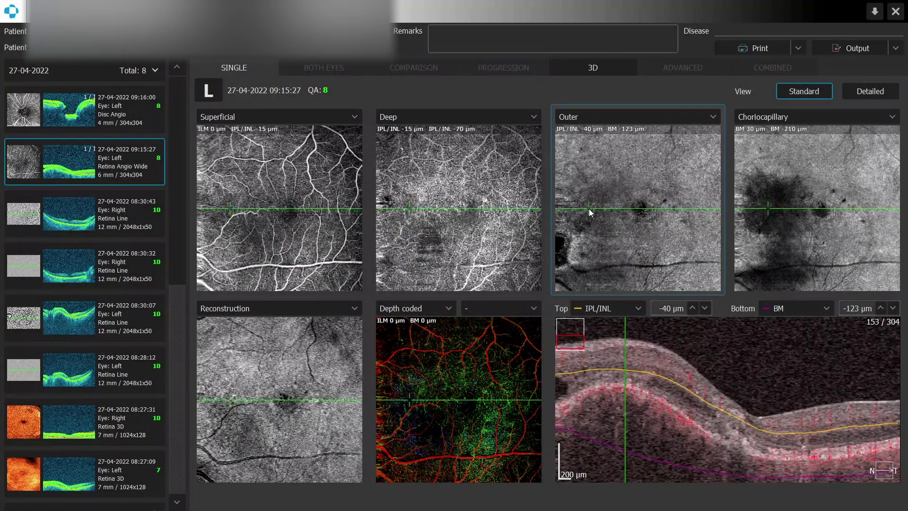
# Place the angiography scan position on the Outer map's dark spot and raise the Choriocapillary slab's top BM offset to 36 µm.
pyautogui.moveTo(589, 208); pyautogui.dragTo(639, 205)
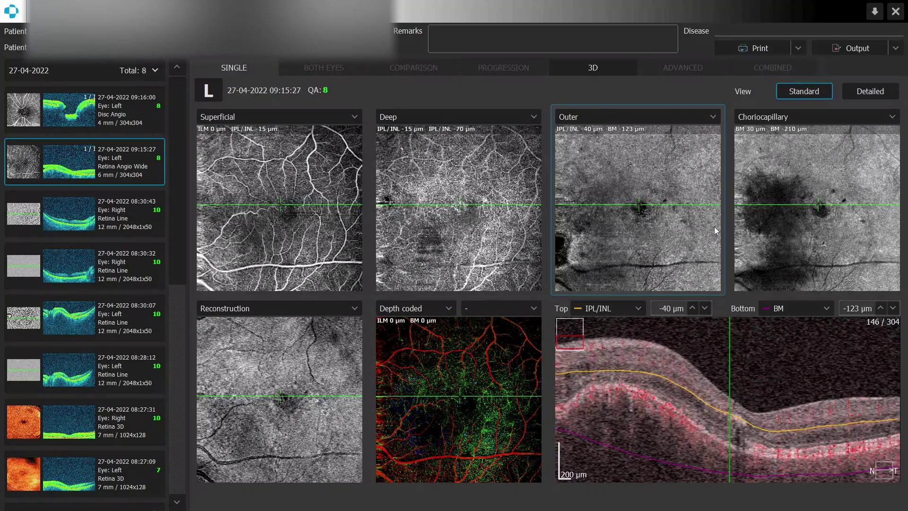
pyautogui.click(784, 227)
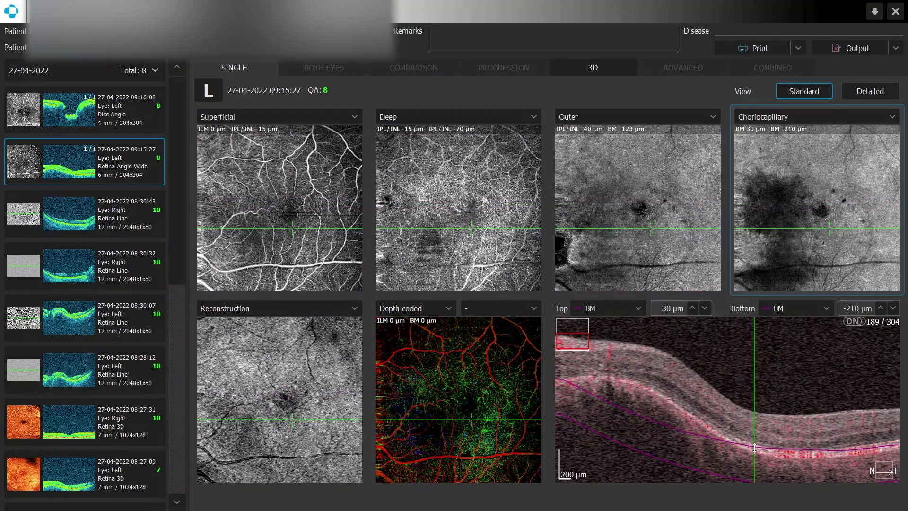
pyautogui.moveTo(755, 451); pyautogui.dragTo(649, 412)
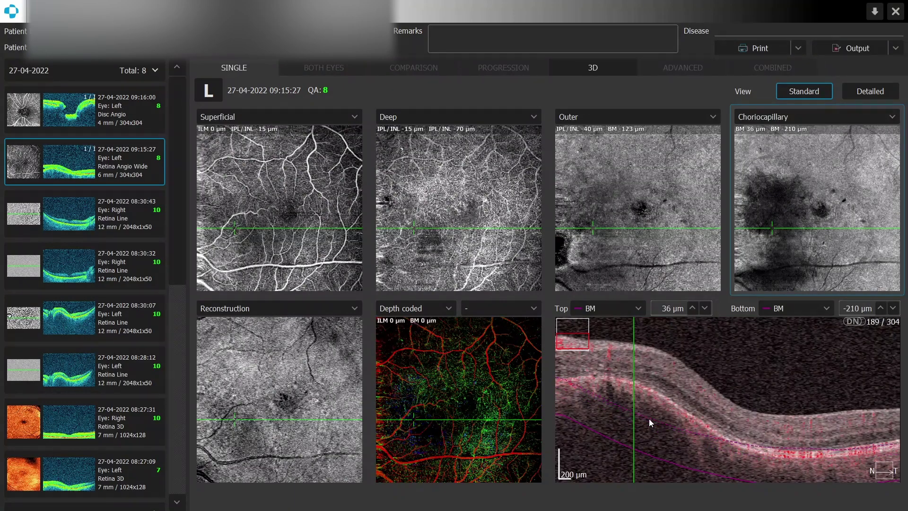
# Enlarge the angiography B-scan and start layer editing with the BM layer selected.
pyautogui.doubleClick(666, 409)
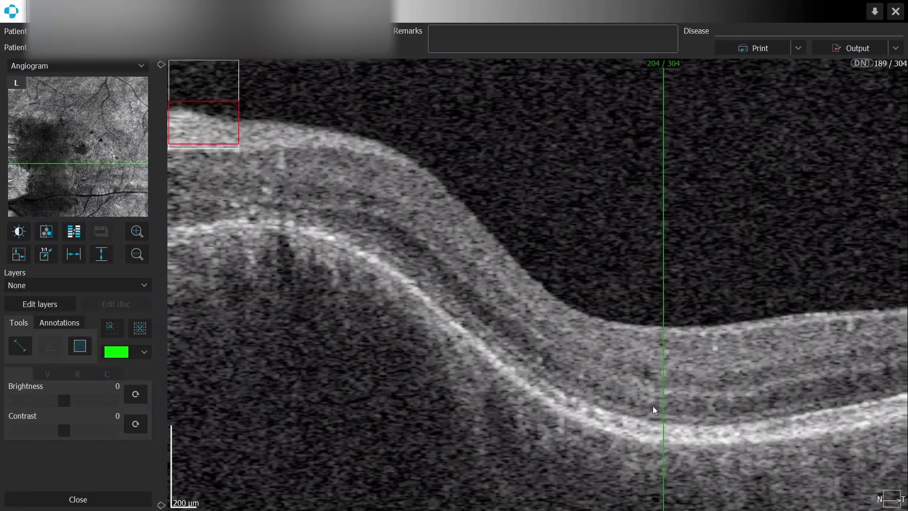
pyautogui.click(66, 304)
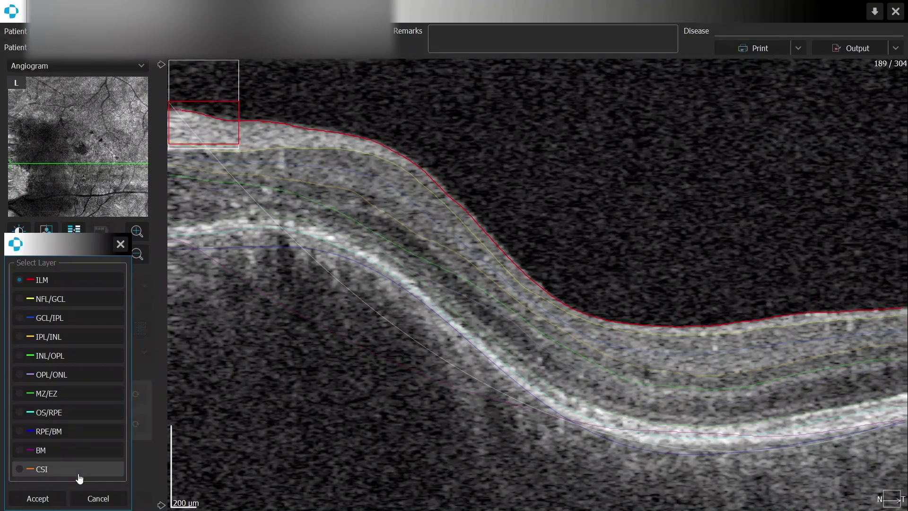
pyautogui.click(77, 453)
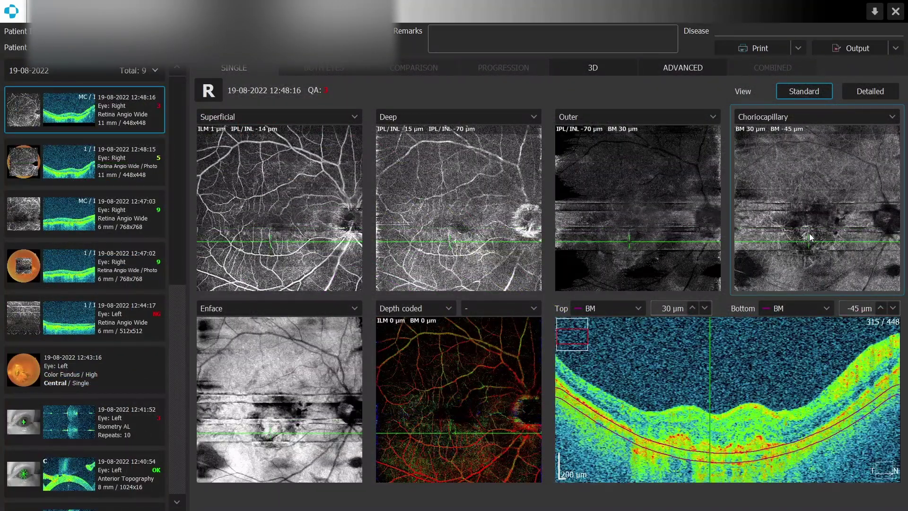
# Change the right-eye angiography B-scan from Colored to Gray, compare it in Inverted, and return it to Gray.
pyautogui.rightClick(739, 344)
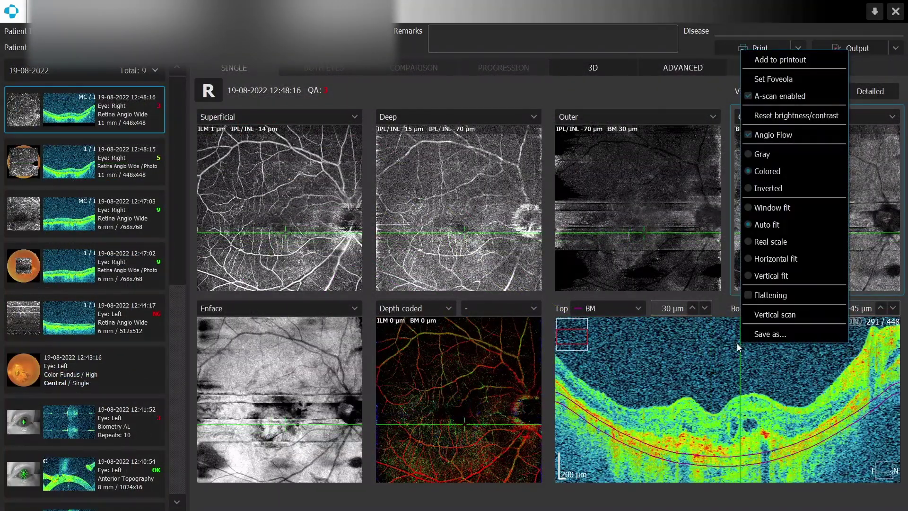
pyautogui.click(775, 172)
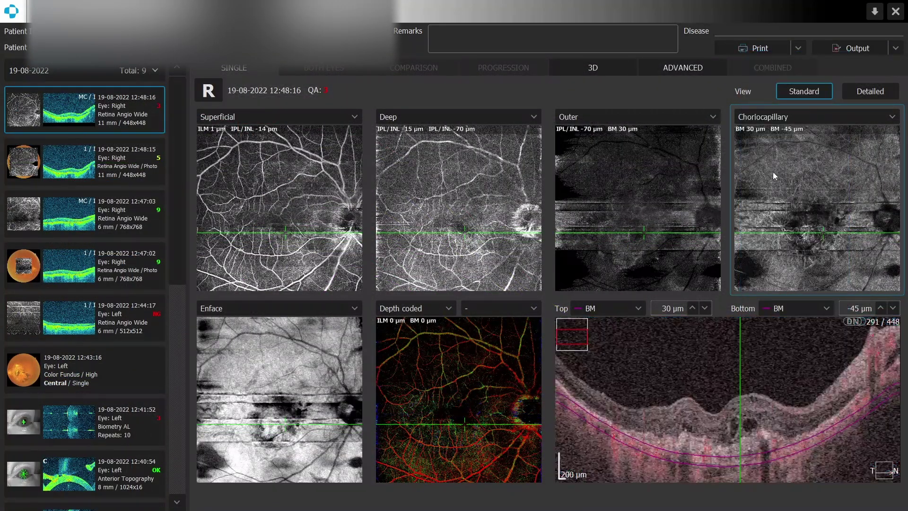
pyautogui.rightClick(684, 378)
pyautogui.click(726, 226)
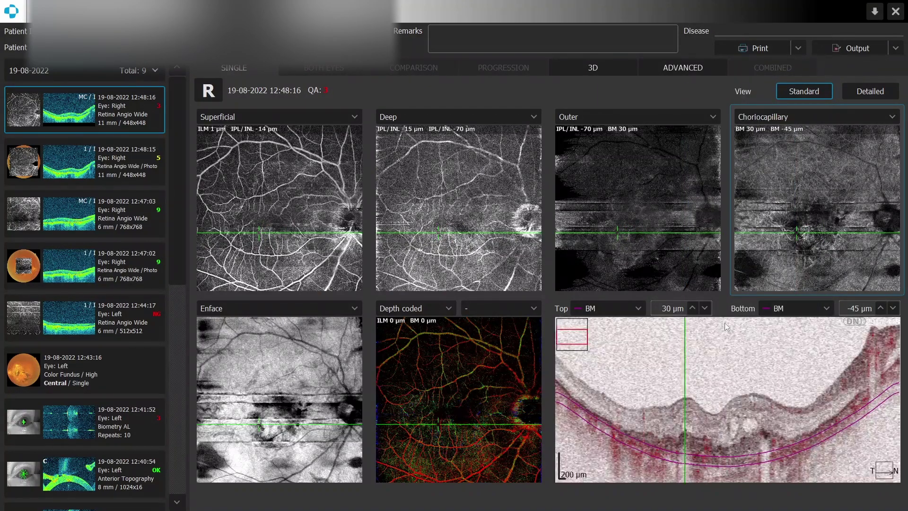
pyautogui.rightClick(728, 393)
pyautogui.click(774, 204)
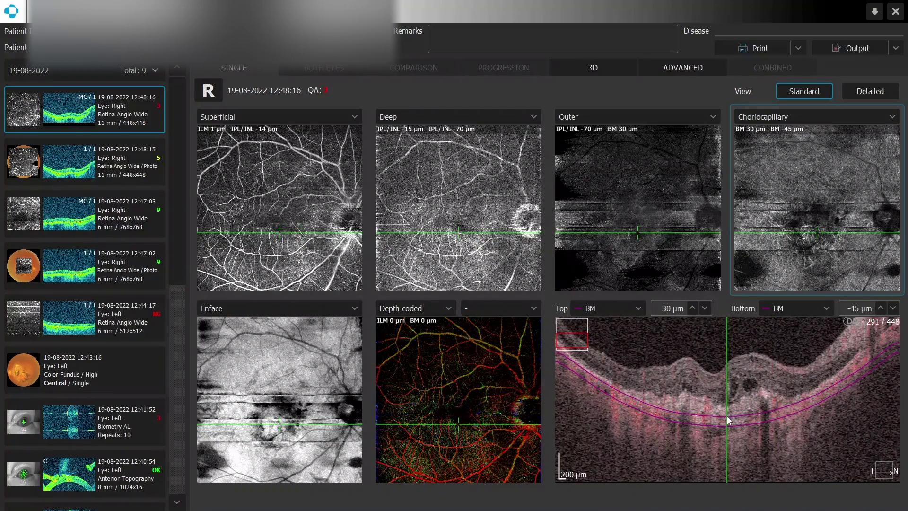
pyautogui.moveTo(734, 416); pyautogui.dragTo(716, 404)
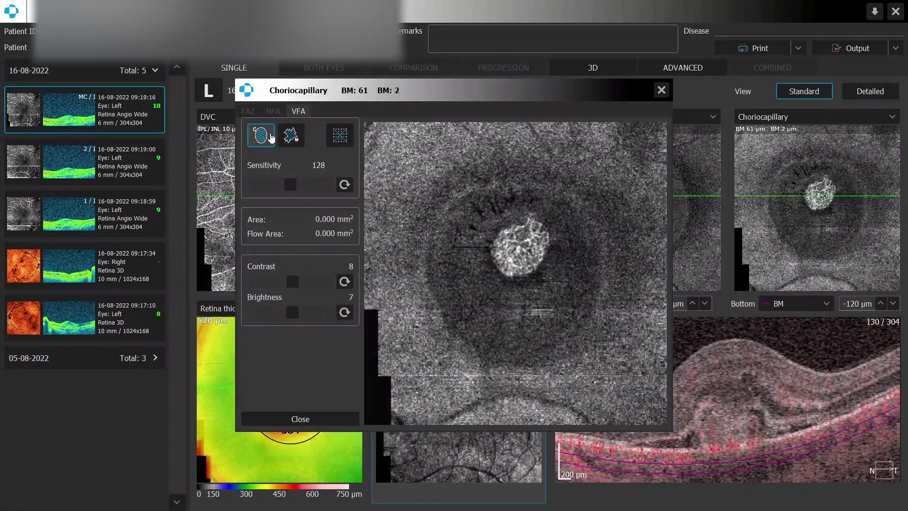
# Outline the bright lesion on the Choriocapillary slab with a VFA ellipse, adjusted to an area of about 1.39 mm².
pyautogui.moveTo(500, 236)
pyautogui.mouseDown()
pyautogui.moveTo(551, 271)
pyautogui.moveTo(531, 248)
pyautogui.mouseUp()
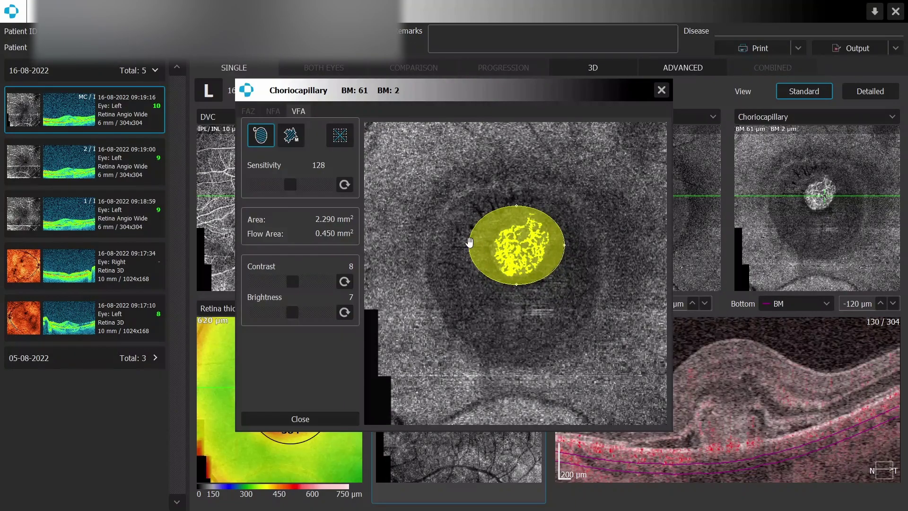
pyautogui.moveTo(469, 245)
pyautogui.mouseDown()
pyautogui.moveTo(530, 251)
pyautogui.moveTo(480, 247)
pyautogui.mouseUp()
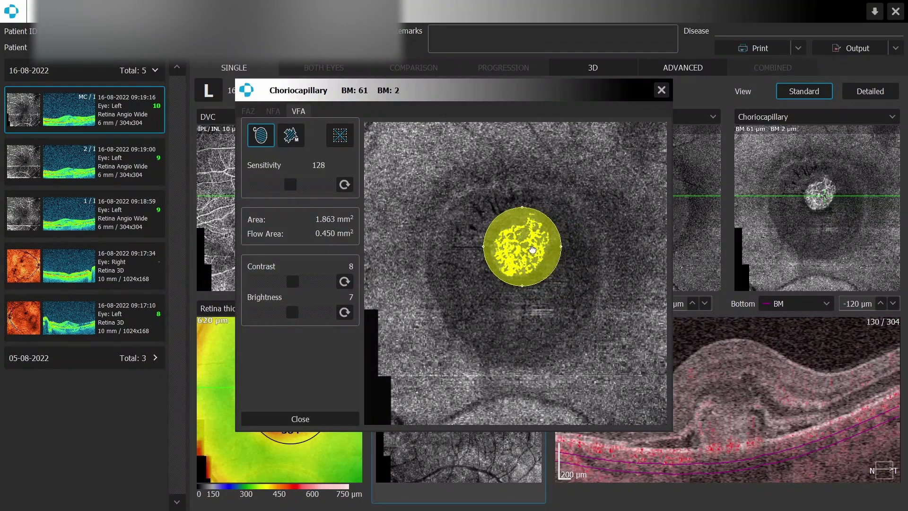
pyautogui.moveTo(519, 287); pyautogui.dragTo(520, 278)
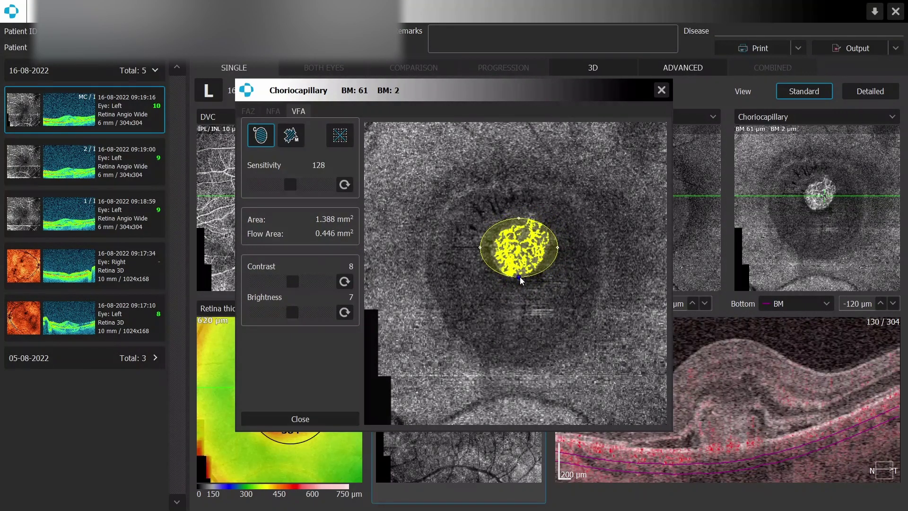
pyautogui.click(298, 418)
# Clear the VFA ellipse on the Choriocapillary slab and outline the lesion with a fitted freeform contour of about 1.02 mm².
pyautogui.doubleClick(820, 241)
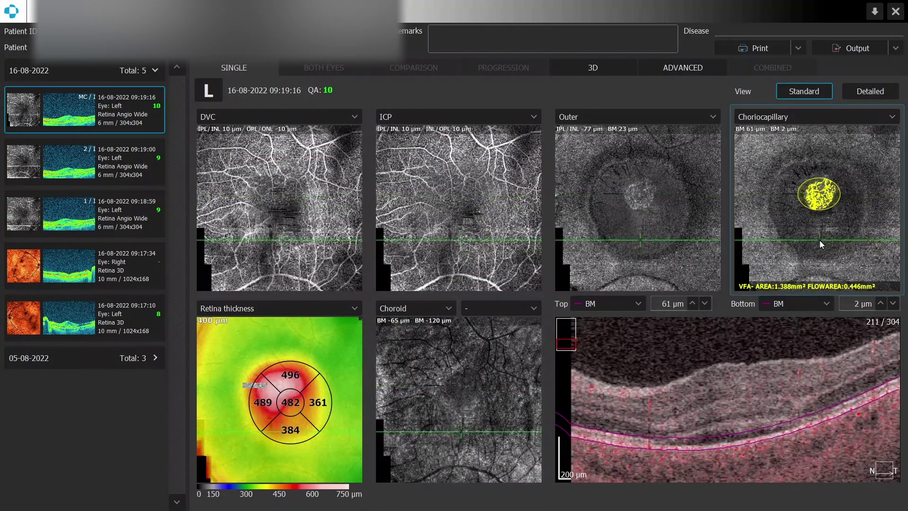
pyautogui.click(340, 135)
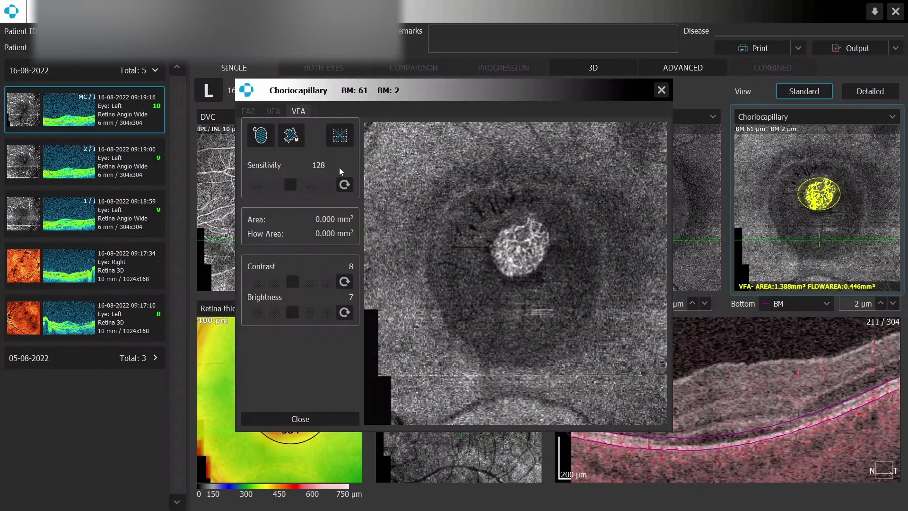
pyautogui.click(290, 135)
pyautogui.moveTo(508, 227)
pyautogui.mouseDown()
pyautogui.moveTo(532, 279)
pyautogui.moveTo(511, 283)
pyautogui.moveTo(495, 269)
pyautogui.moveTo(490, 244)
pyautogui.moveTo(507, 228)
pyautogui.mouseUp()
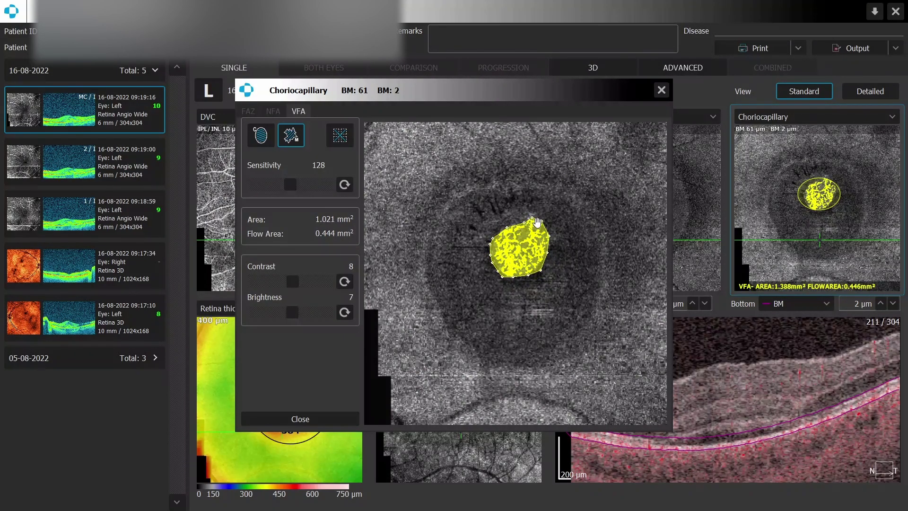
pyautogui.moveTo(543, 222); pyautogui.dragTo(532, 212)
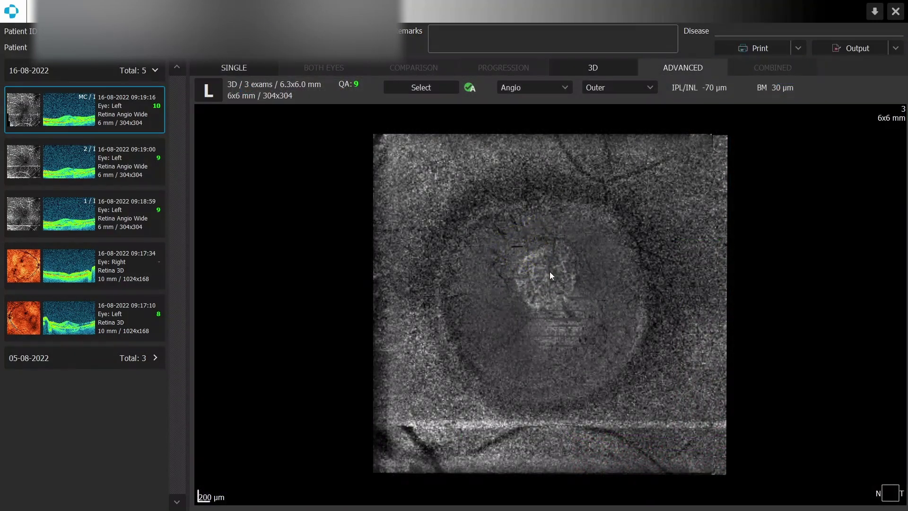
# Review the left-eye angiography mosaic in the Choriocapillary, Choroid and Depth coded layers.
pyautogui.click(595, 89)
pyautogui.click(614, 209)
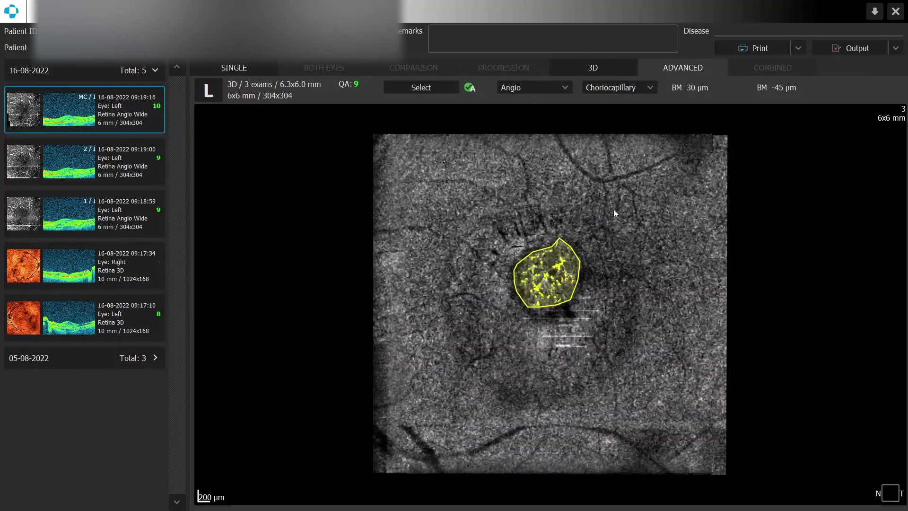
pyautogui.click(628, 87)
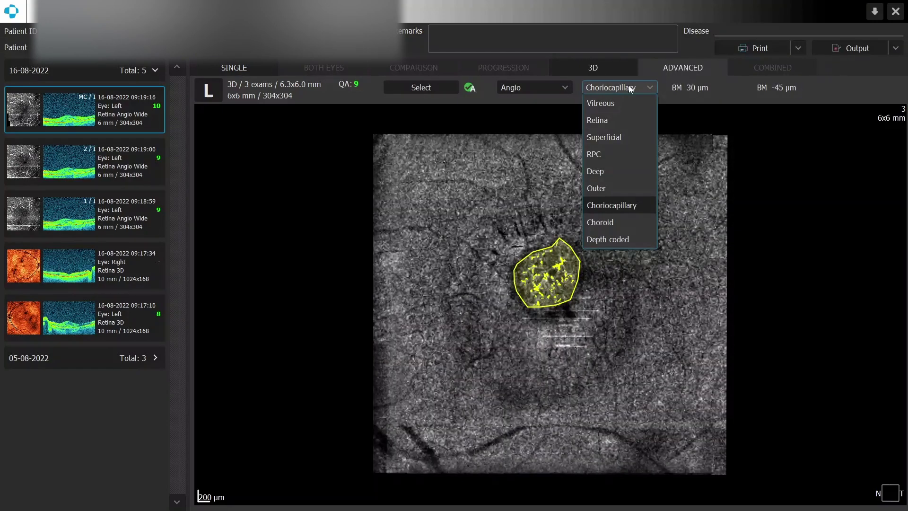
pyautogui.click(628, 221)
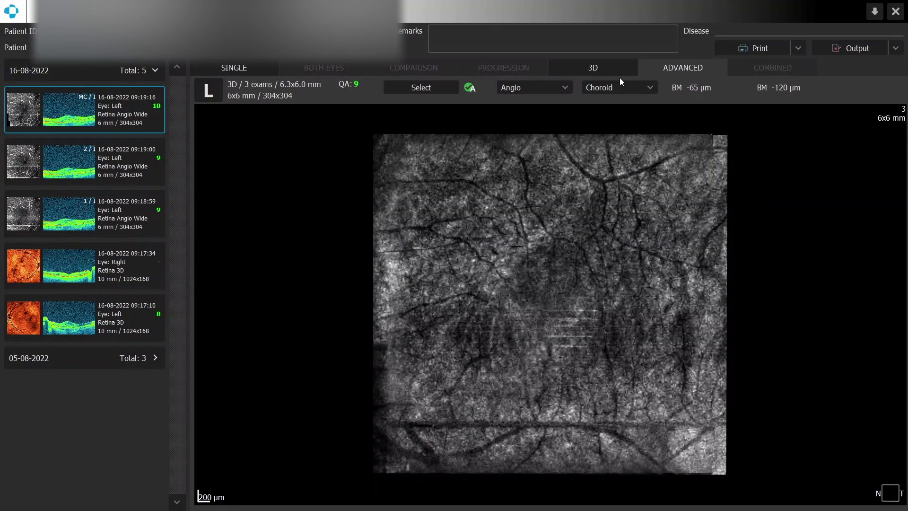
pyautogui.click(618, 93)
pyautogui.click(613, 238)
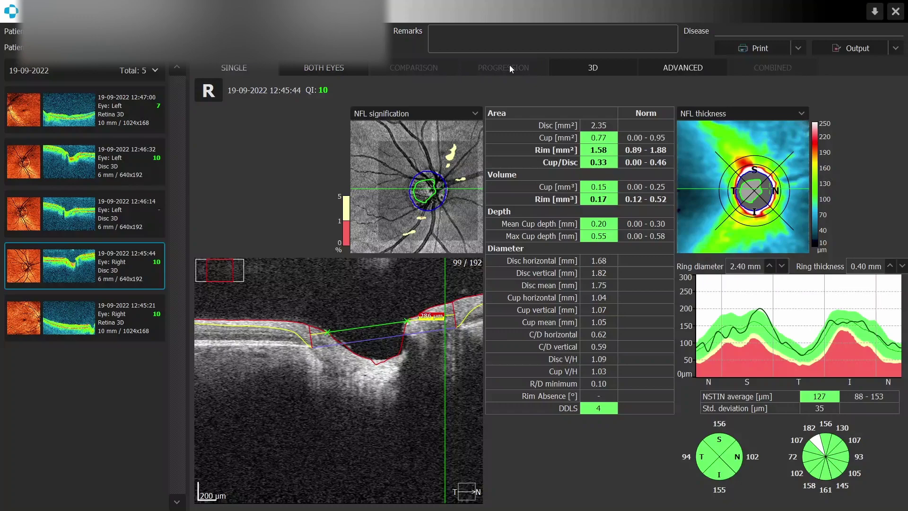
# Place the right-eye B-scan position line in the cup, then try reshaping the disc outline, reset it and cancel the edit.
pyautogui.moveTo(359, 286); pyautogui.dragTo(367, 358)
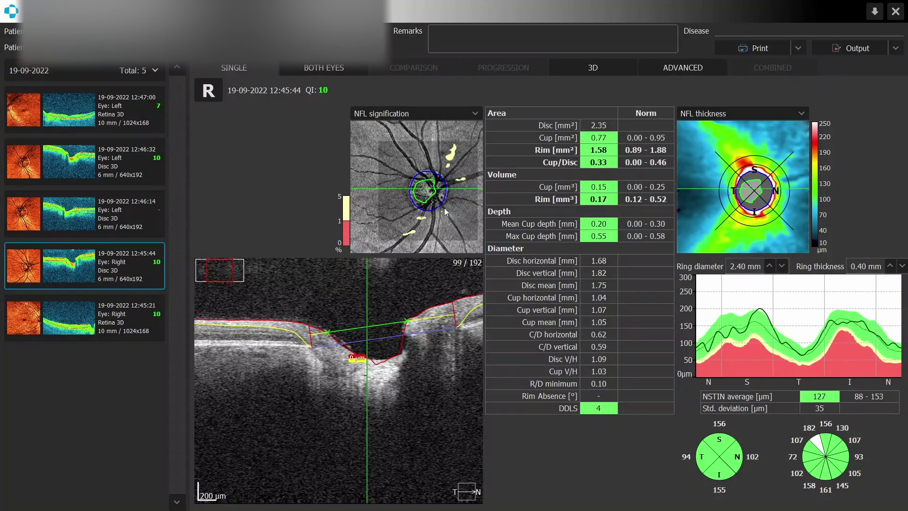
pyautogui.doubleClick(445, 211)
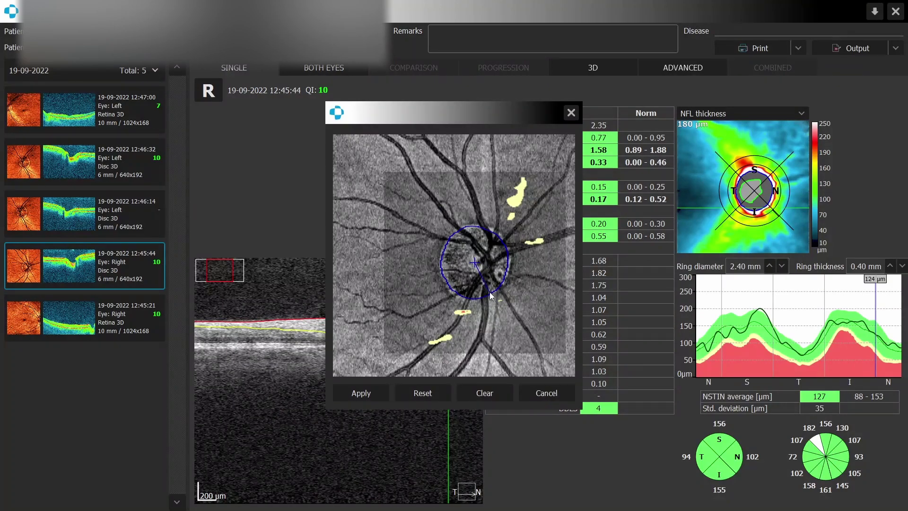
pyautogui.moveTo(490, 296)
pyautogui.mouseDown()
pyautogui.moveTo(504, 259)
pyautogui.moveTo(502, 285)
pyautogui.moveTo(489, 297)
pyautogui.moveTo(509, 274)
pyautogui.mouseUp()
pyautogui.click(427, 395)
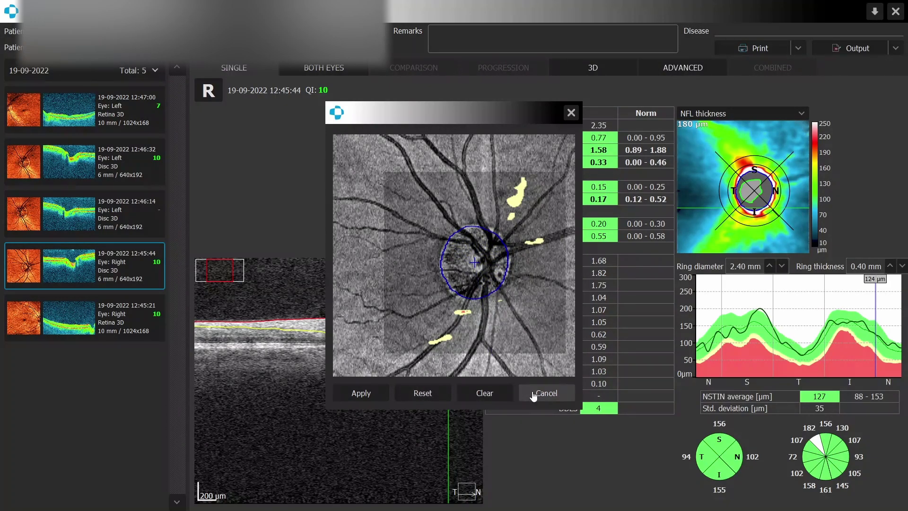
pyautogui.click(533, 395)
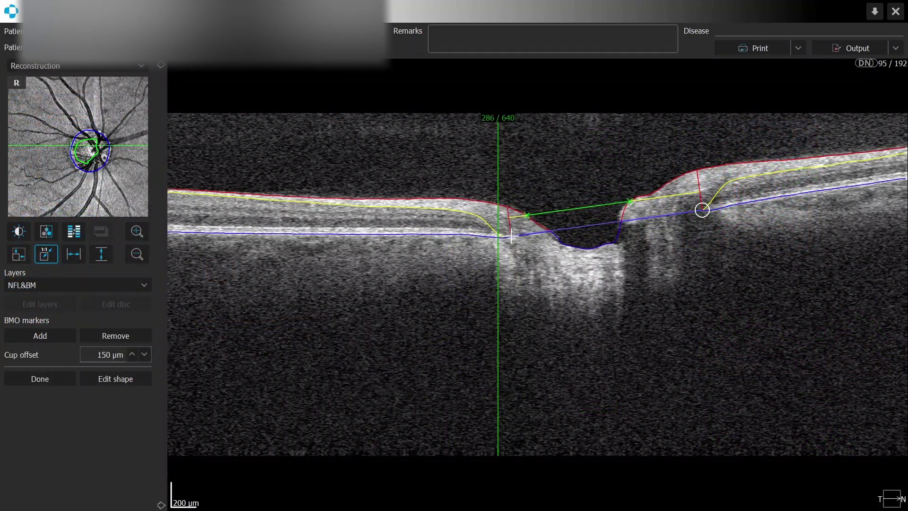
# Reposition the temporal BMO marker to the end of the BM layer on B-scan 95 and on a further disc B-scan.
pyautogui.moveTo(511, 235); pyautogui.dragTo(503, 238)
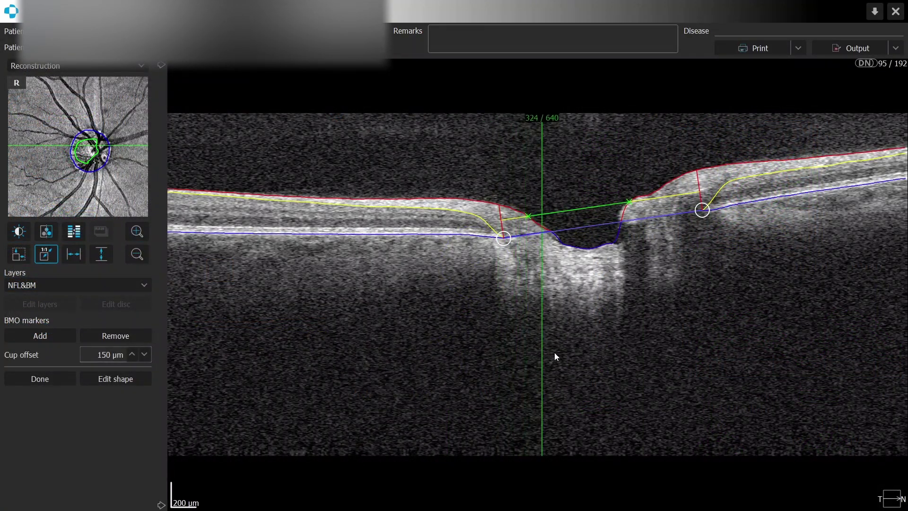
pyautogui.scroll(-11, 567, 321)
pyautogui.moveTo(495, 235); pyautogui.dragTo(517, 239)
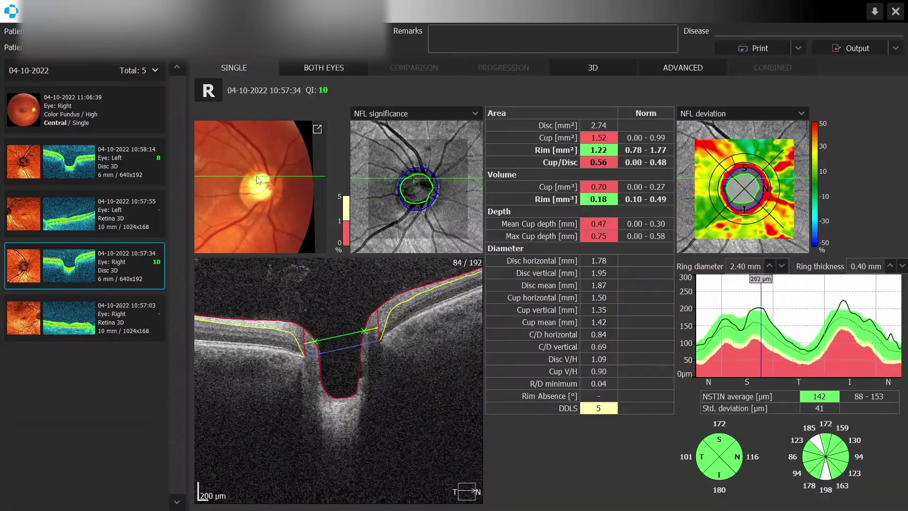
pyautogui.rightClick(406, 201)
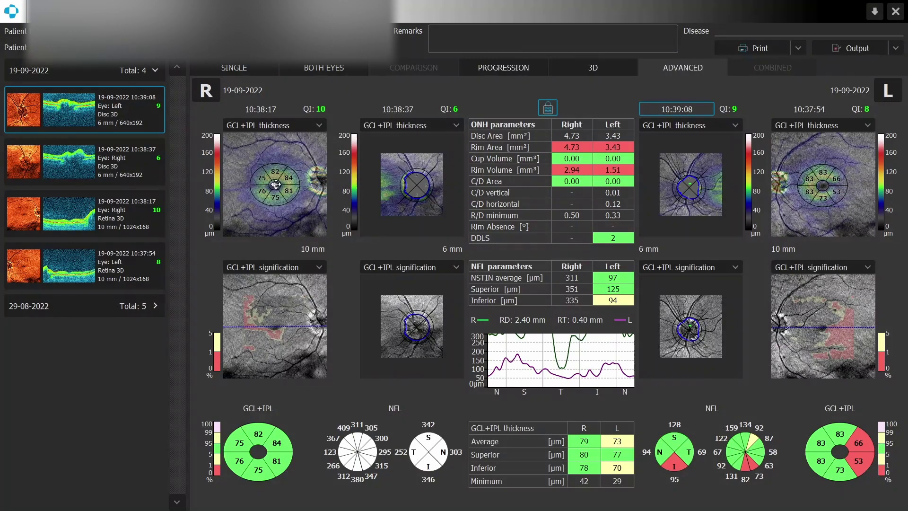
# Recentre the GCL+IPL thickness grids on the fovea in the right-eye and left-eye retina maps.
pyautogui.moveTo(276, 184); pyautogui.dragTo(276, 186)
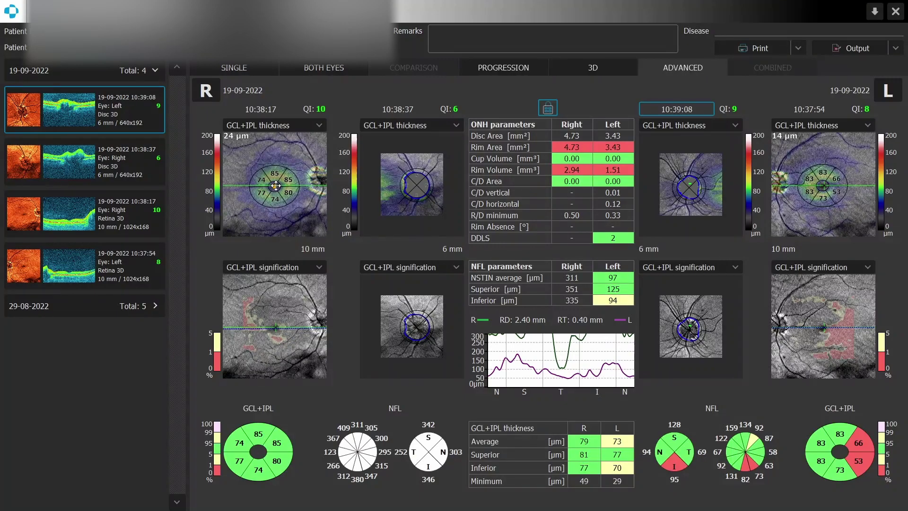
pyautogui.moveTo(824, 185); pyautogui.dragTo(824, 186)
# Compare the retina maps as NFL thickness and NFL+GCL+IPL thickness, and return them to GCL+IPL thickness.
pyautogui.click(291, 129)
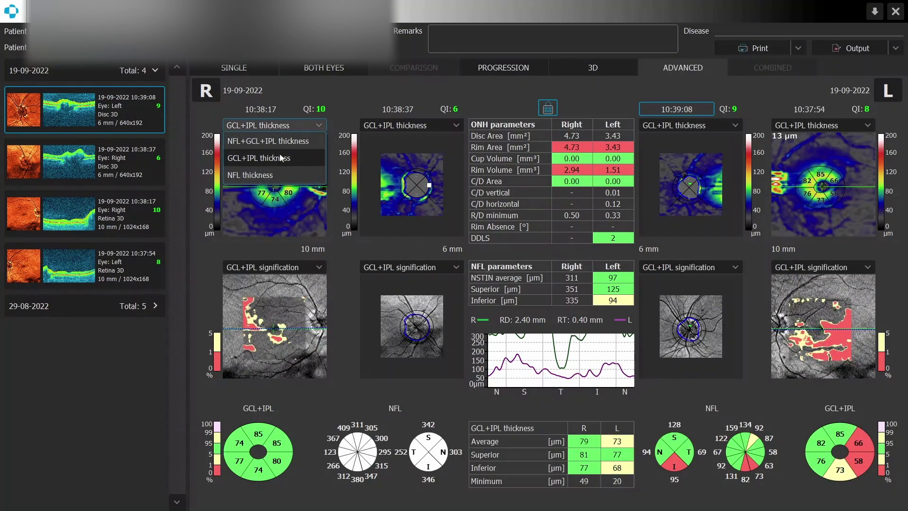
pyautogui.click(270, 169)
pyautogui.click(277, 126)
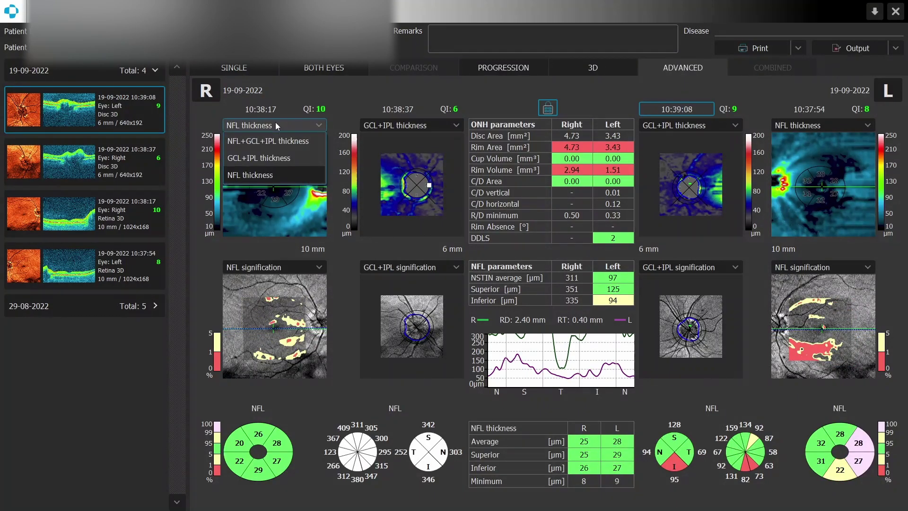
pyautogui.click(289, 138)
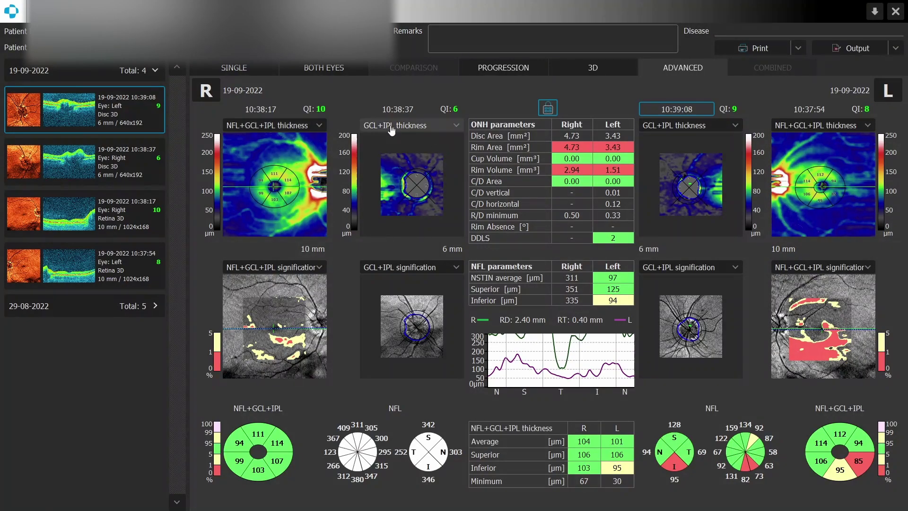
pyautogui.click(290, 126)
pyautogui.click(259, 154)
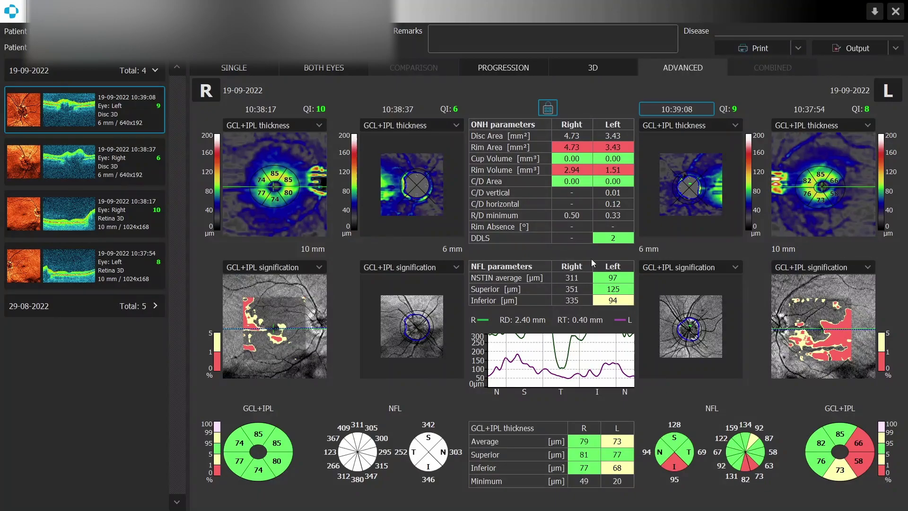
# Switch the signification maps to GCL+IPL deviation and set the left-eye disc thickness map to NFL thickness.
pyautogui.click(685, 268)
pyautogui.click(691, 300)
pyautogui.click(687, 127)
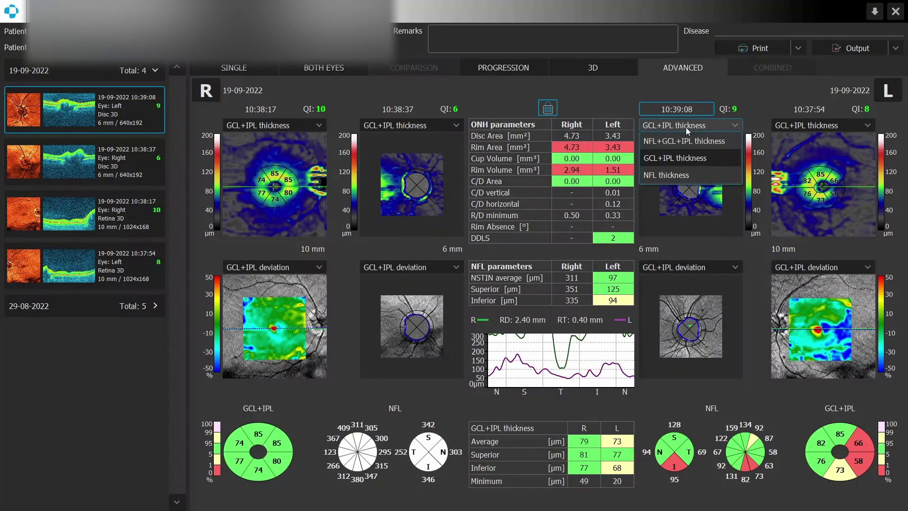
pyautogui.click(692, 175)
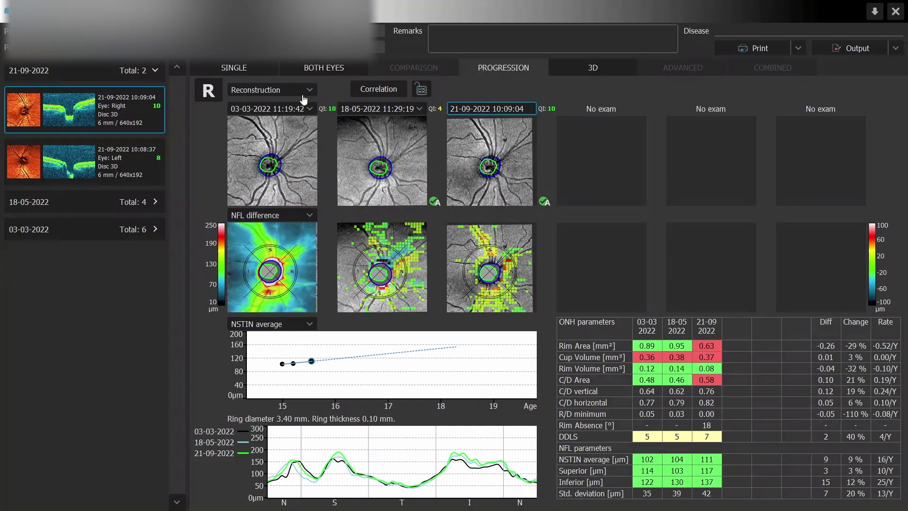
# Compare the three disc exams as NFL thickness, NFL signification and NFL deviation maps, and return them to Reconstruction.
pyautogui.click(272, 91)
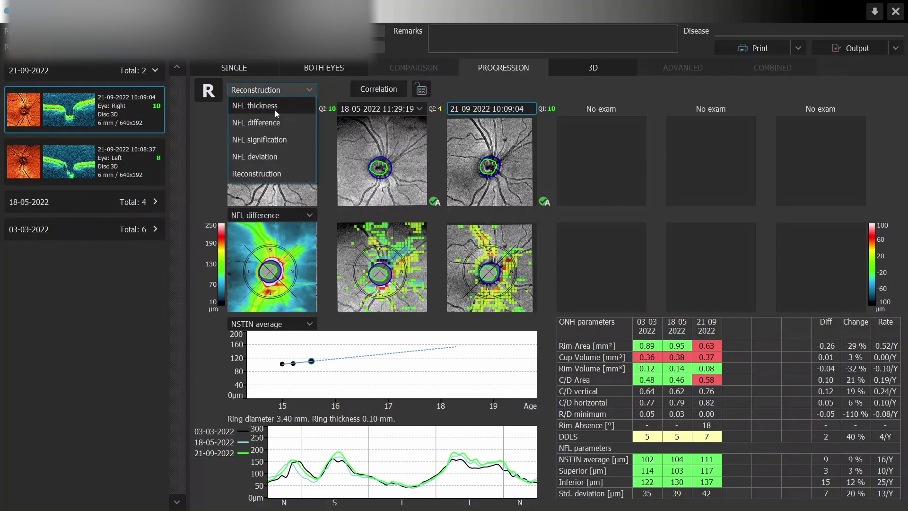
pyautogui.click(274, 109)
pyautogui.click(277, 92)
pyautogui.click(268, 137)
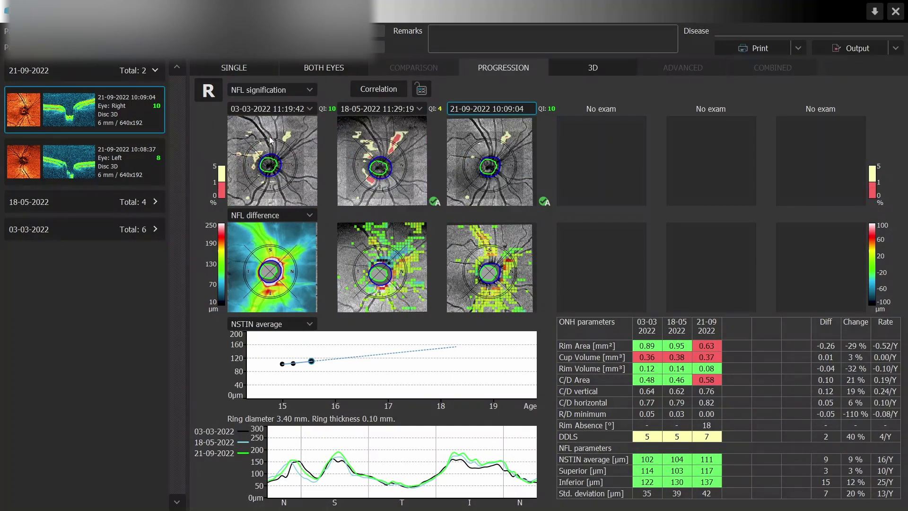
pyautogui.click(276, 90)
pyautogui.click(269, 156)
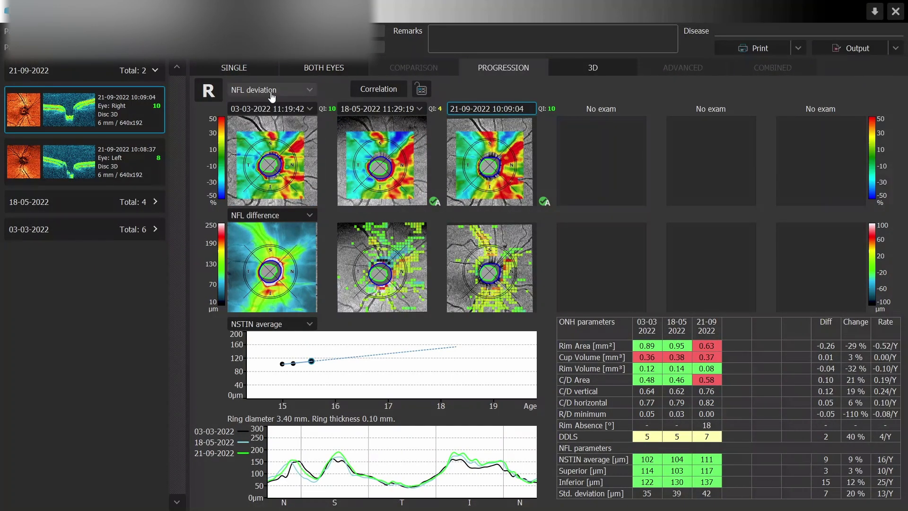
pyautogui.click(270, 94)
pyautogui.click(256, 174)
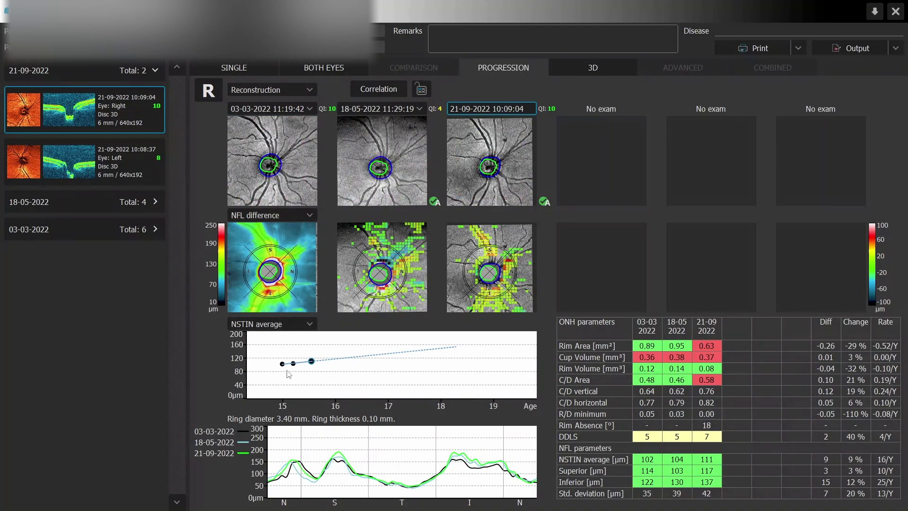
# Check the progression trend graph for the Superior and Inferior sectors, and return it to NSTIN average.
pyautogui.click(289, 324)
pyautogui.click(265, 360)
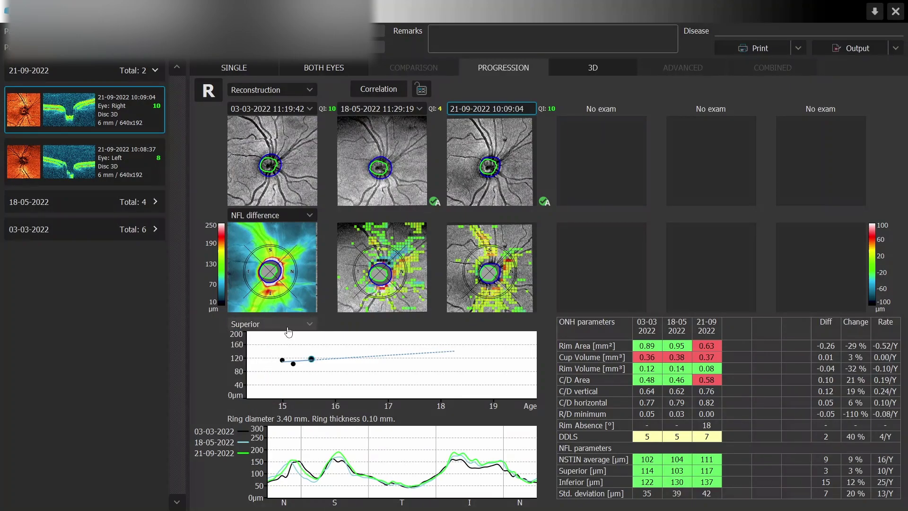
pyautogui.click(288, 328)
pyautogui.click(275, 374)
pyautogui.click(279, 326)
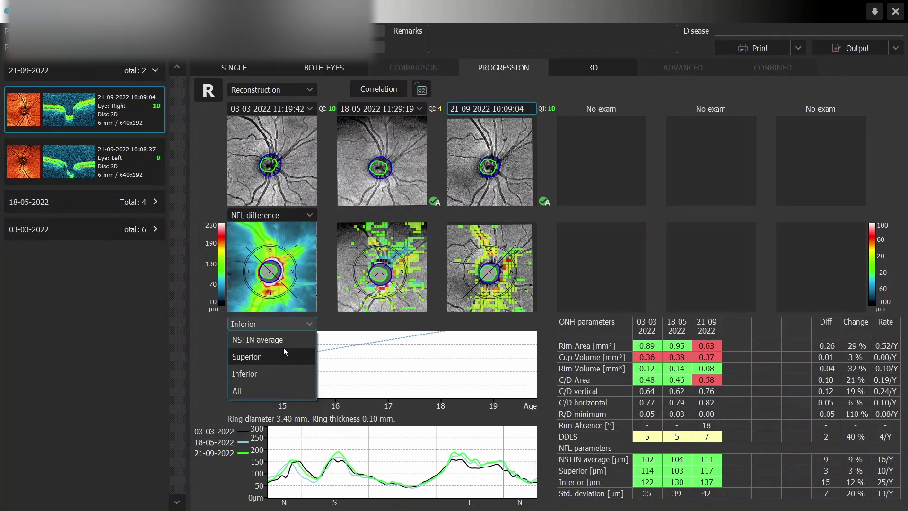
pyautogui.click(281, 345)
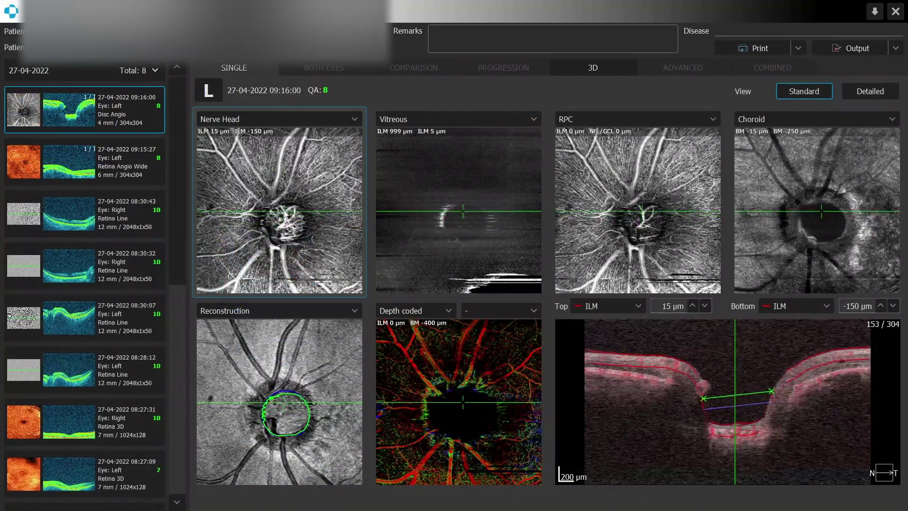
# Move the angiography scan position across the optic disc and change the Nerve Head map to the Superficial slab.
pyautogui.moveTo(300, 202); pyautogui.dragTo(278, 221)
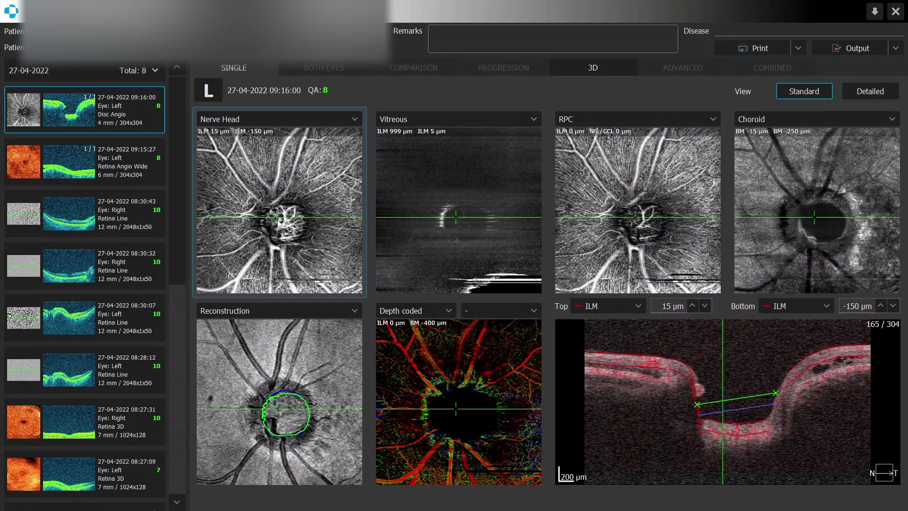
pyautogui.moveTo(279, 222); pyautogui.dragTo(298, 224)
pyautogui.click(255, 119)
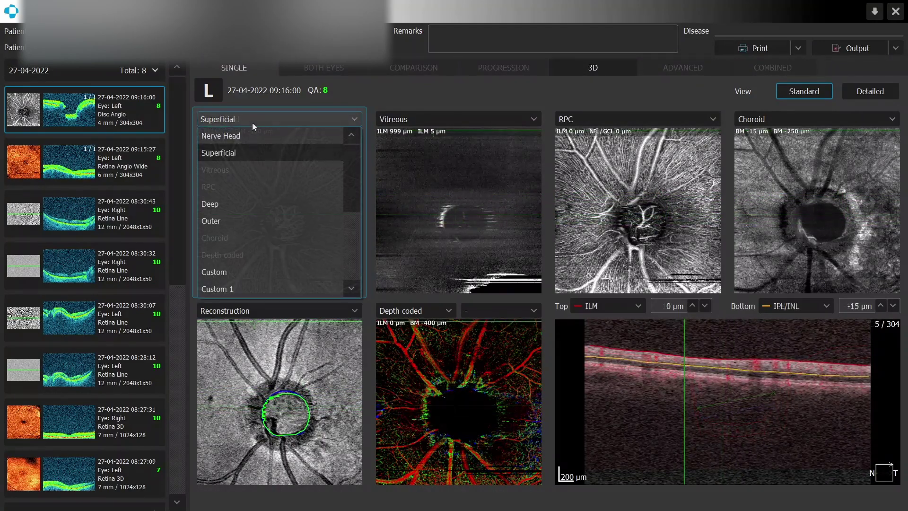
pyautogui.click(245, 267)
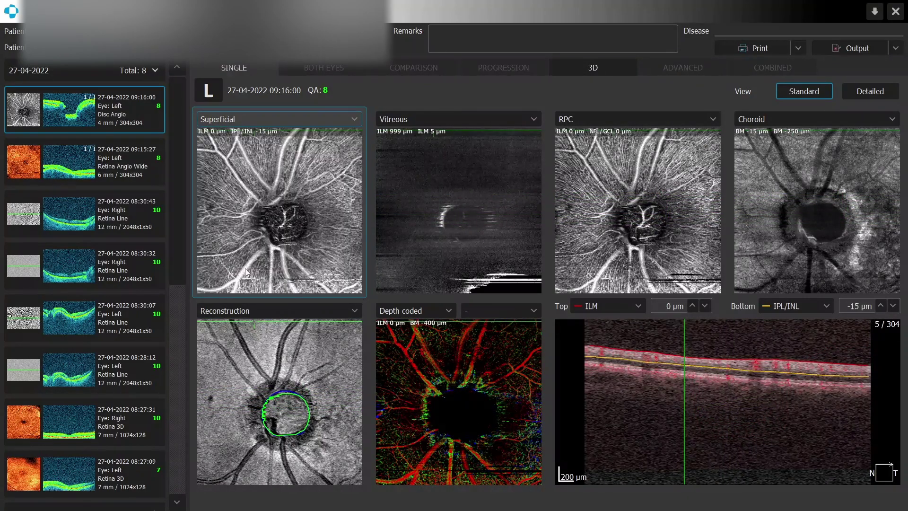
# Move the scan position across the optic disc from the RPC map and enlarge its B-scan.
pyautogui.click(605, 224)
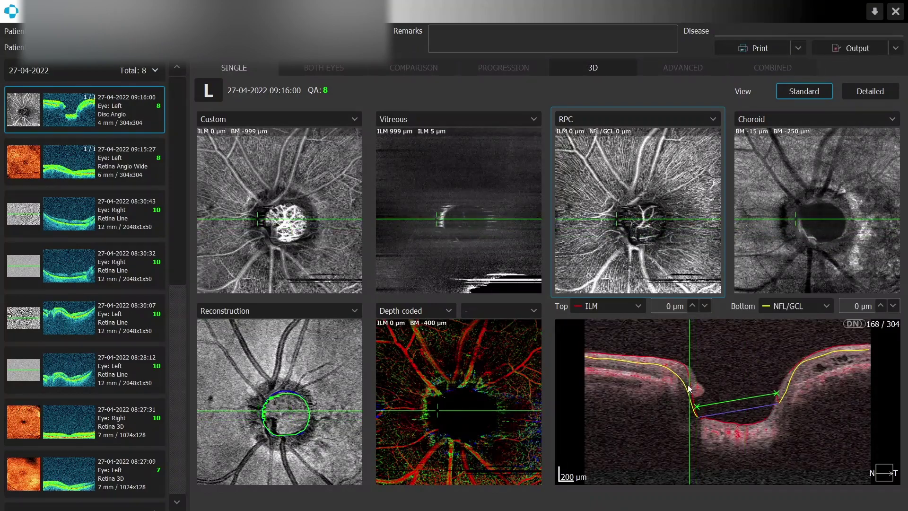
pyautogui.moveTo(688, 389); pyautogui.dragTo(676, 376)
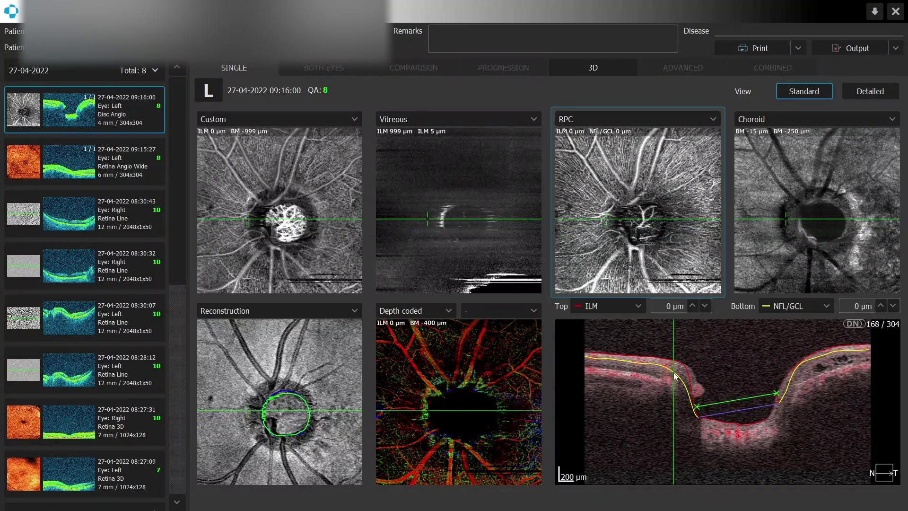
pyautogui.doubleClick(675, 376)
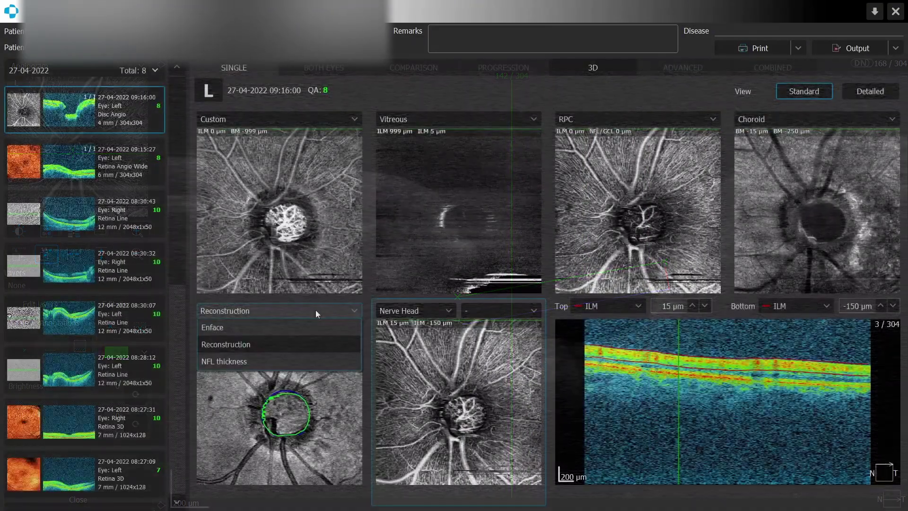
# Display the disc reference map as NFL thickness and switch it to Enface.
pyautogui.click(279, 359)
pyautogui.click(277, 311)
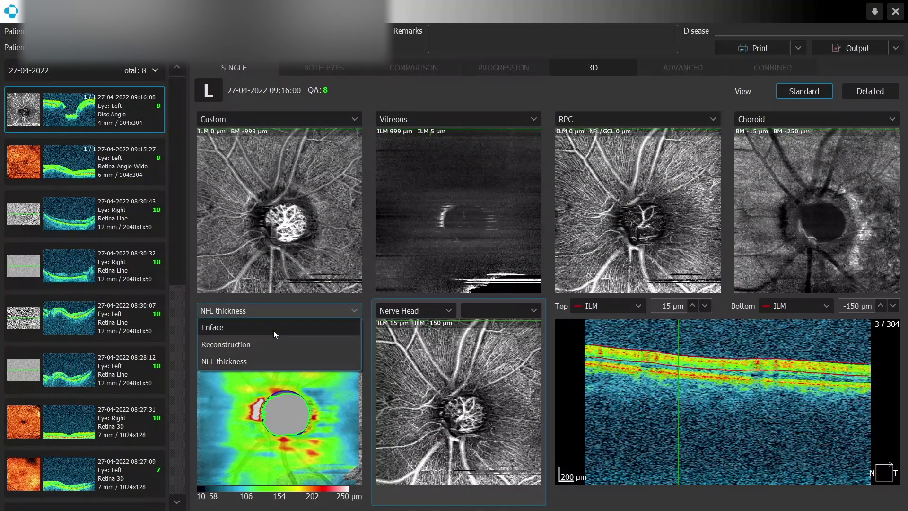
pyautogui.click(275, 327)
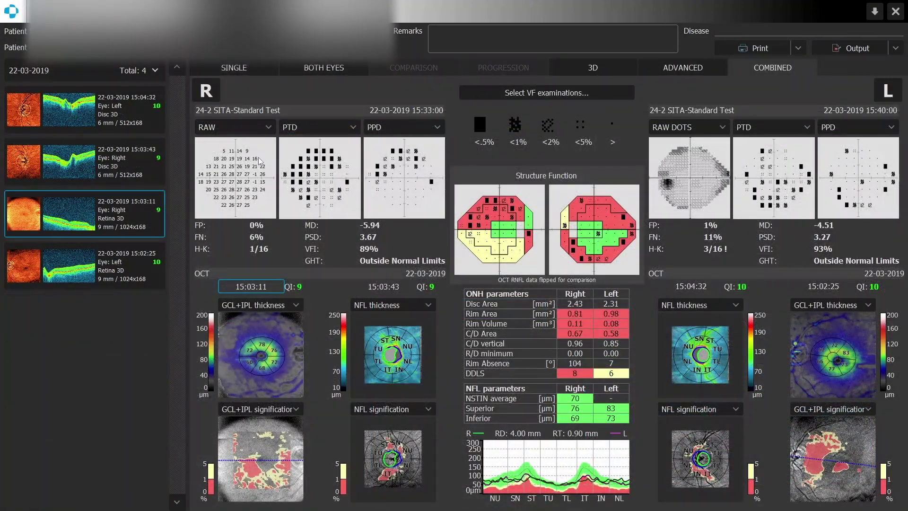
# Examine the right eye's RAW visual field plot enlarged, switch it to RAW DOTS and enlarge that version too.
pyautogui.click(259, 160)
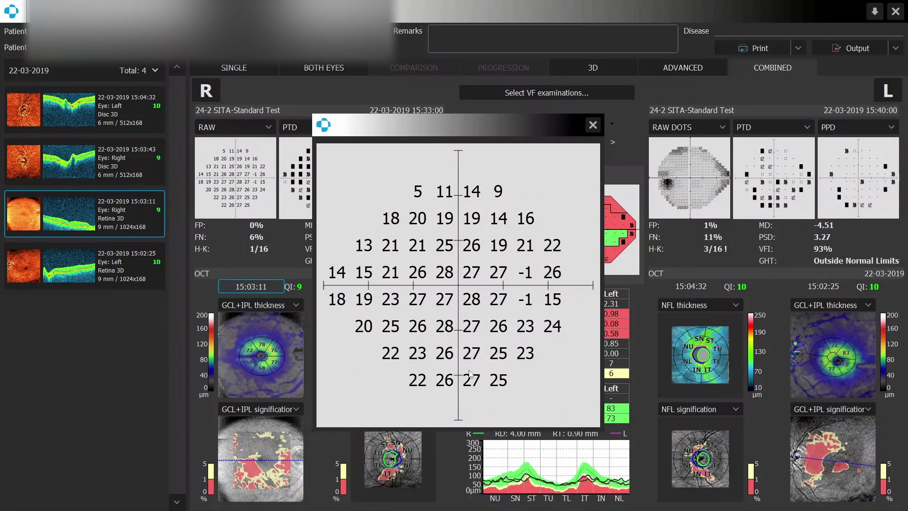
pyautogui.click(593, 125)
pyautogui.click(255, 130)
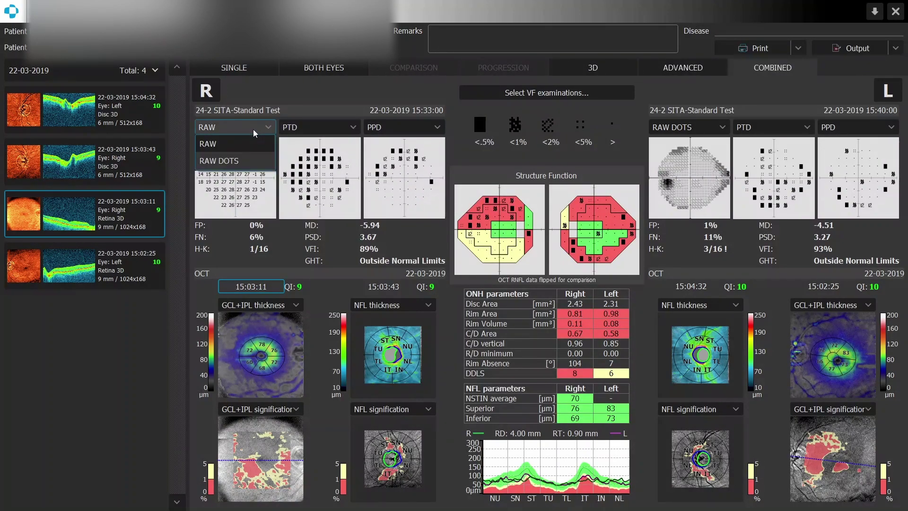
pyautogui.click(233, 162)
pyautogui.click(244, 190)
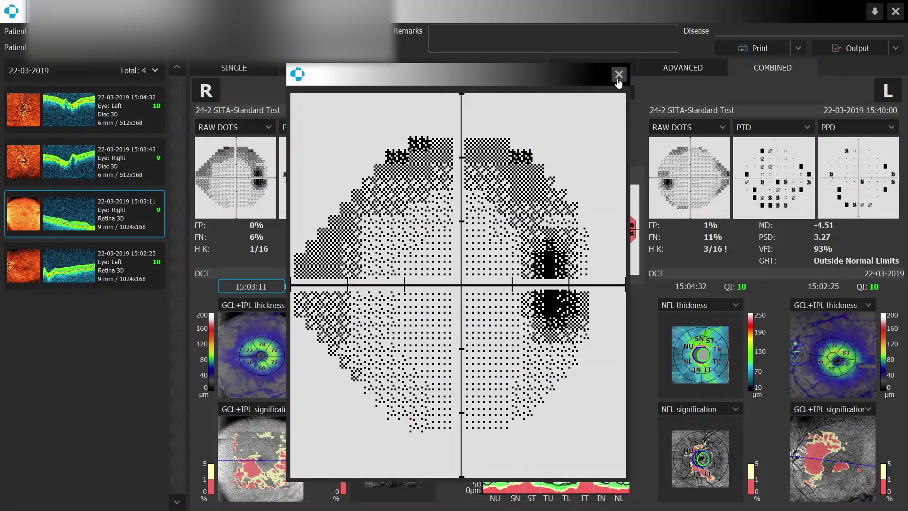
pyautogui.click(618, 75)
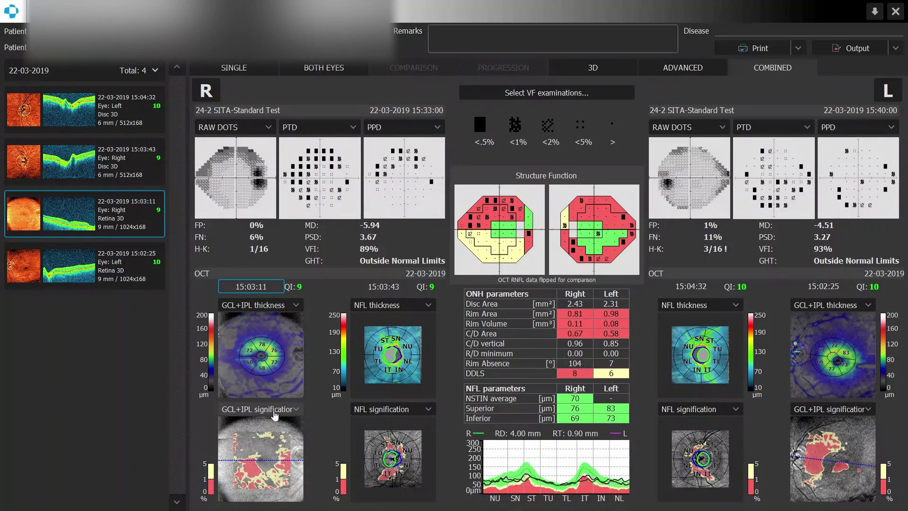
# Set the macular thickness and signification maps to NFL+GCL+IPL and move the position on the left-eye thickness map.
pyautogui.click(276, 411)
pyautogui.click(263, 427)
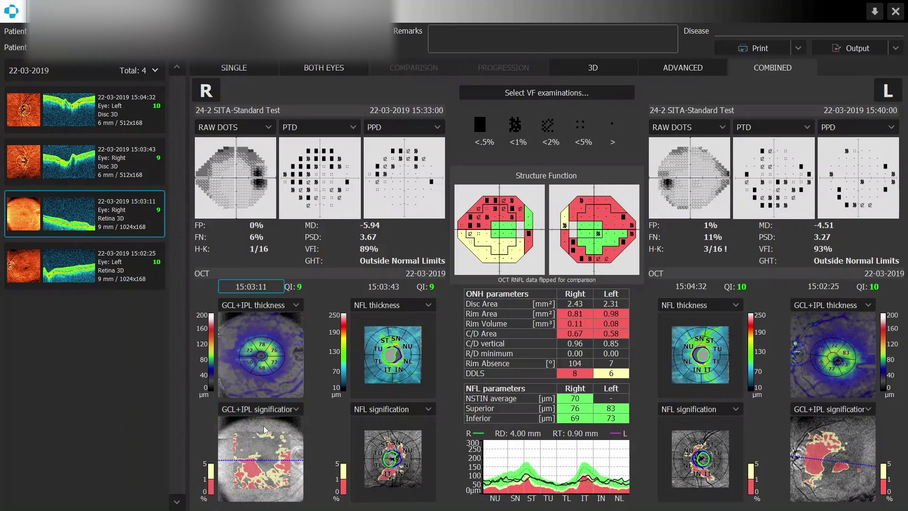
pyautogui.click(266, 307)
pyautogui.click(263, 322)
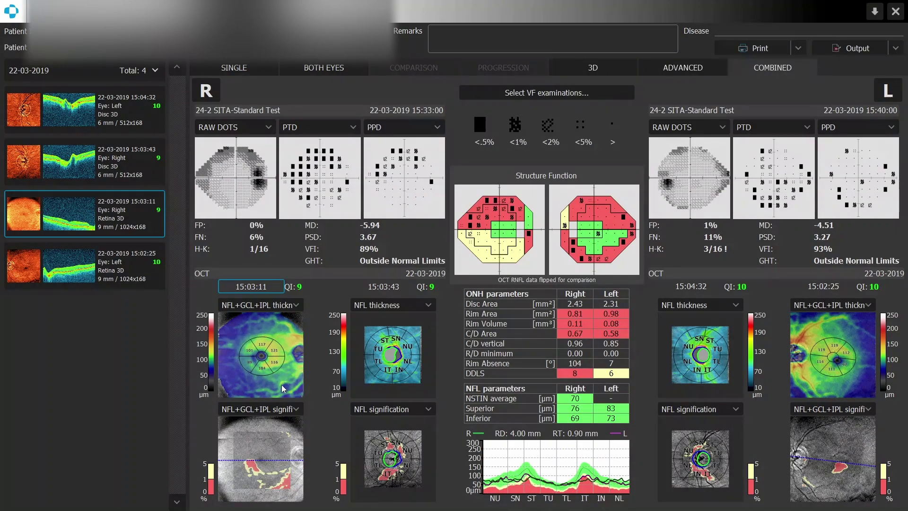
pyautogui.moveTo(833, 357); pyautogui.dragTo(840, 361)
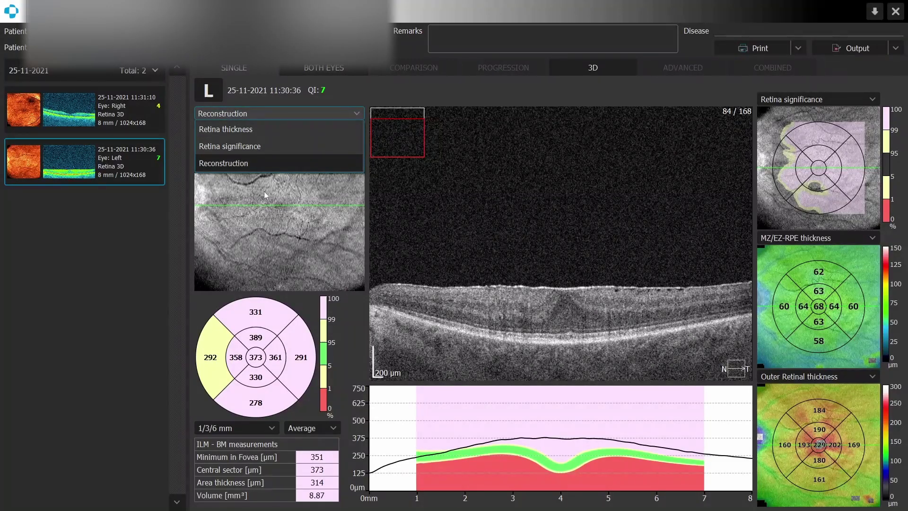
# Import a fundus photo for the left-eye Retina 3D exam with the reference view kept on Reconstruction.
pyautogui.click(263, 191)
pyautogui.rightClick(261, 146)
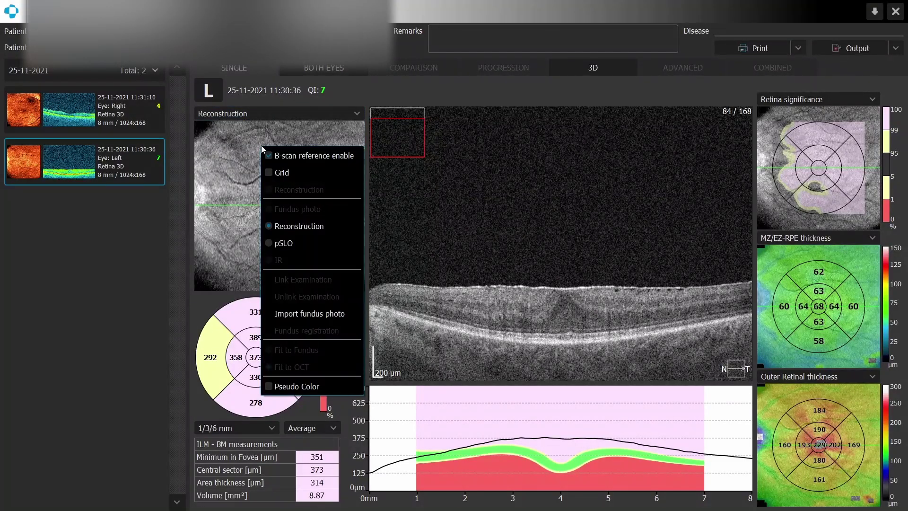
pyautogui.click(315, 315)
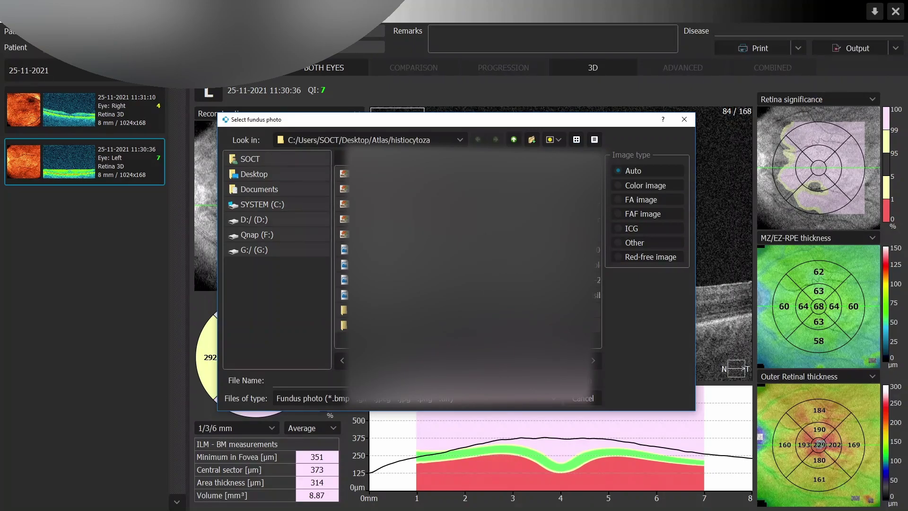
pyautogui.doubleClick(540, 265)
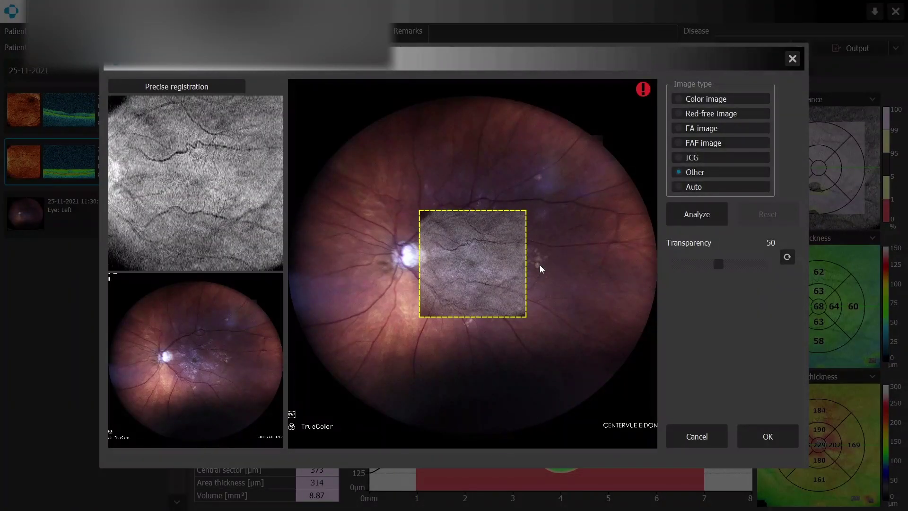
# Register the imported fundus photo with the OCT scan as a Color image and accept the alignment.
pyautogui.click(701, 128)
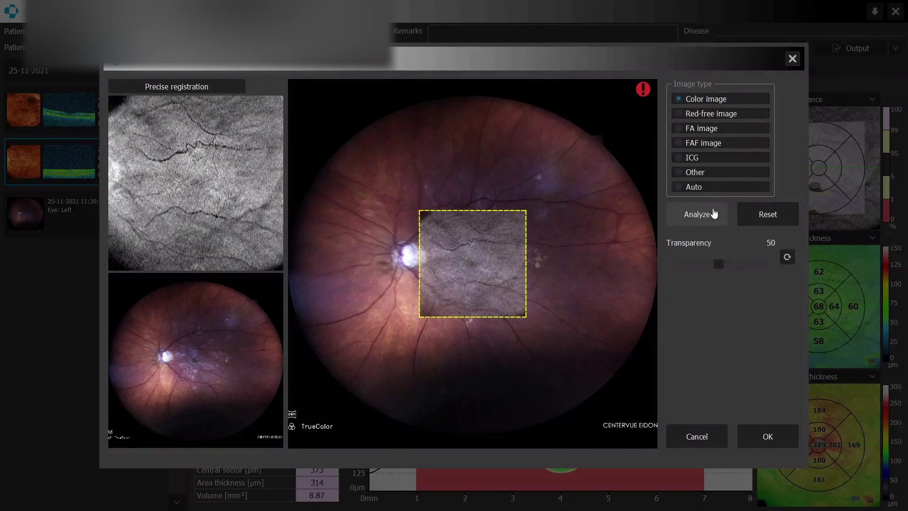
pyautogui.click(697, 214)
pyautogui.press('Return')
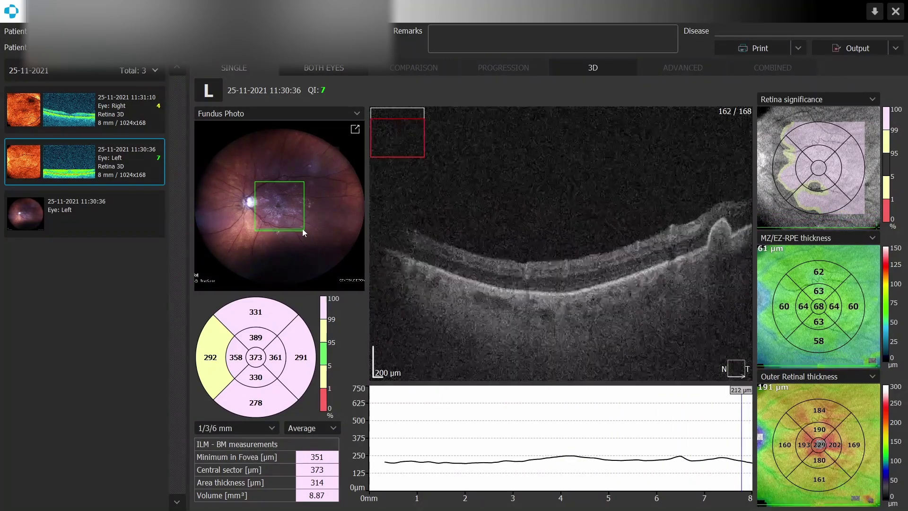
# Overlay the OCT reconstruction on the scan area of the left-eye fundus photo.
pyautogui.rightClick(321, 186)
pyautogui.rightClick(320, 200)
pyautogui.click(347, 261)
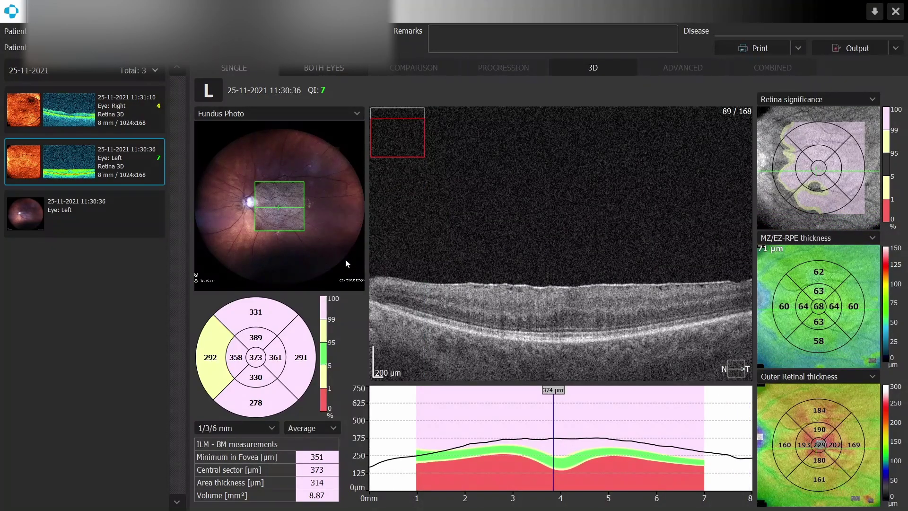
# Fit the left-eye fundus photo to the OCT area and switch the reference view to Reconstruction.
pyautogui.rightClick(320, 217)
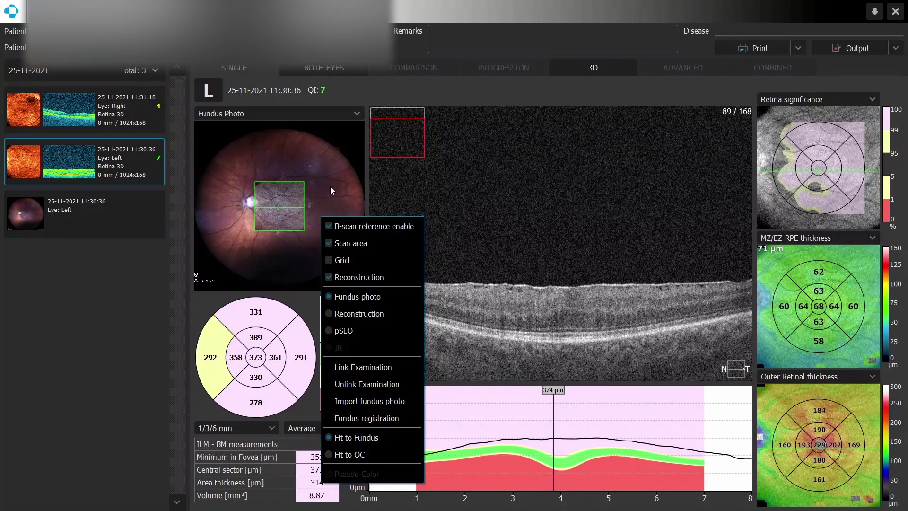
pyautogui.click(362, 452)
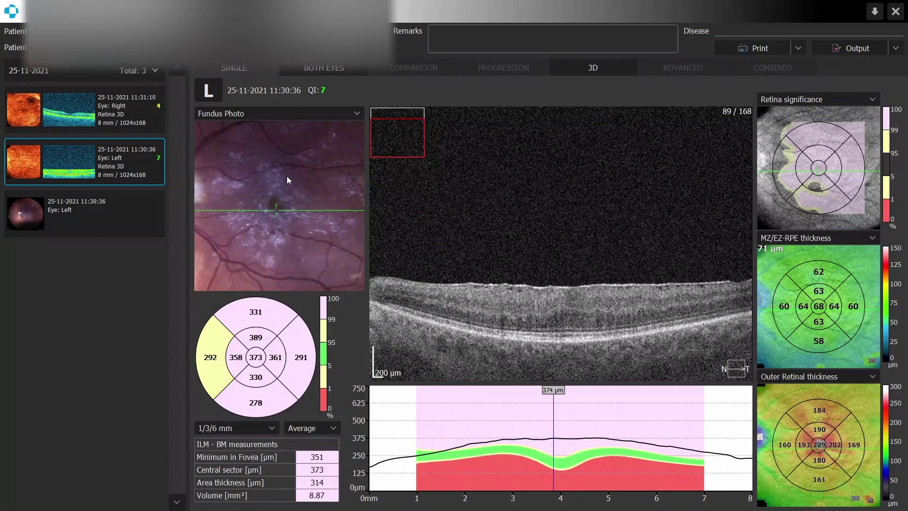
pyautogui.rightClick(286, 176)
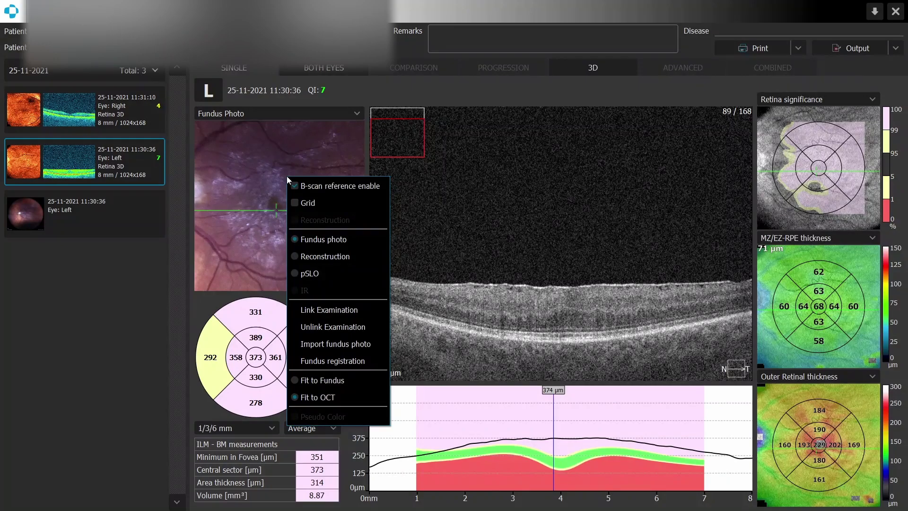
pyautogui.click(321, 257)
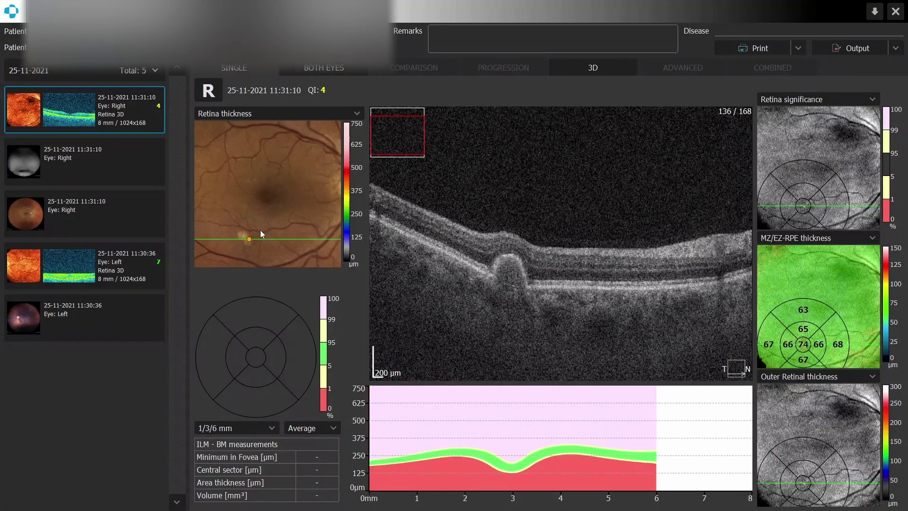
# Move the scan position over the pale lesion on the right-eye fundus photo and choose another reference map.
pyautogui.moveTo(246, 237)
pyautogui.mouseDown()
pyautogui.moveTo(248, 246)
pyautogui.moveTo(243, 238)
pyautogui.mouseUp()
pyautogui.click(260, 113)
pyautogui.click(257, 146)
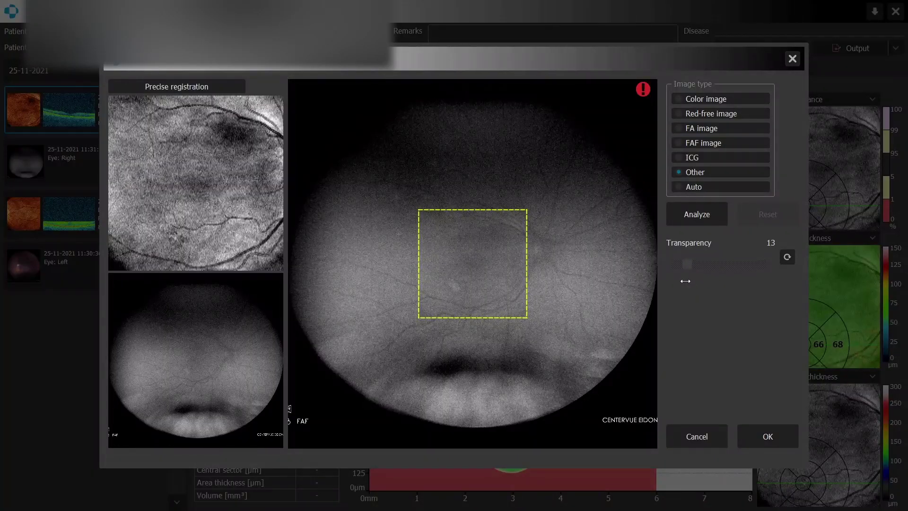
# Adjust the transparency of the OCT overlay on the right-eye FAF photo during registration.
pyautogui.moveTo(685, 281); pyautogui.dragTo(712, 277)
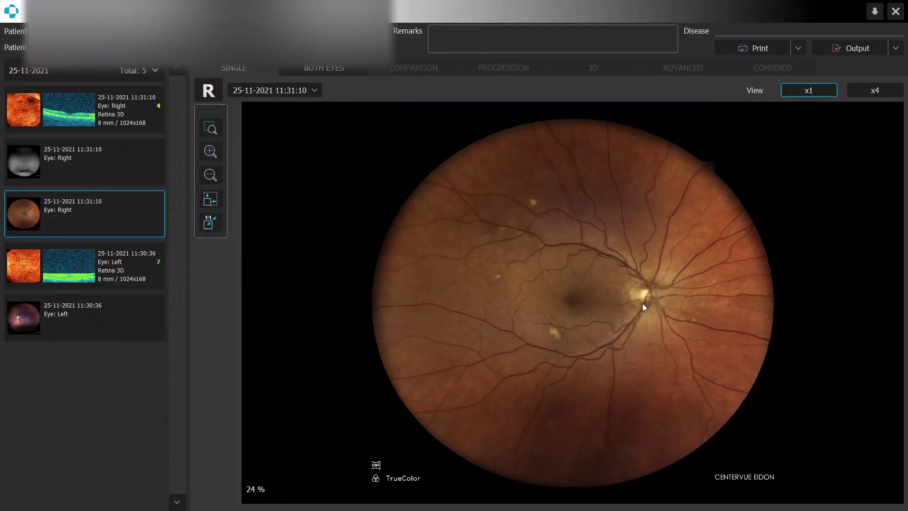
# Inspect the right-eye colour fundus photo up close, switch it to the x4 view and examine the optic disc area.
pyautogui.scroll(5, 617, 305)
pyautogui.scroll(-4, 631, 305)
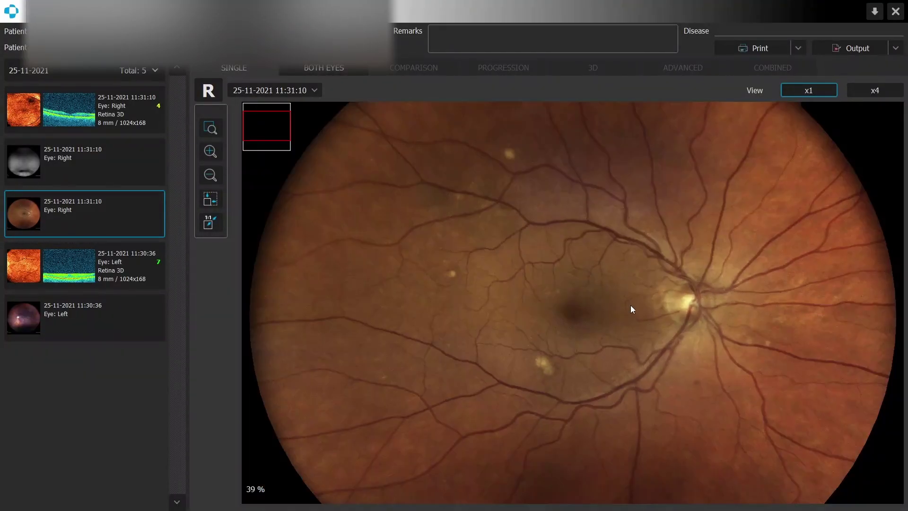
pyautogui.click(885, 92)
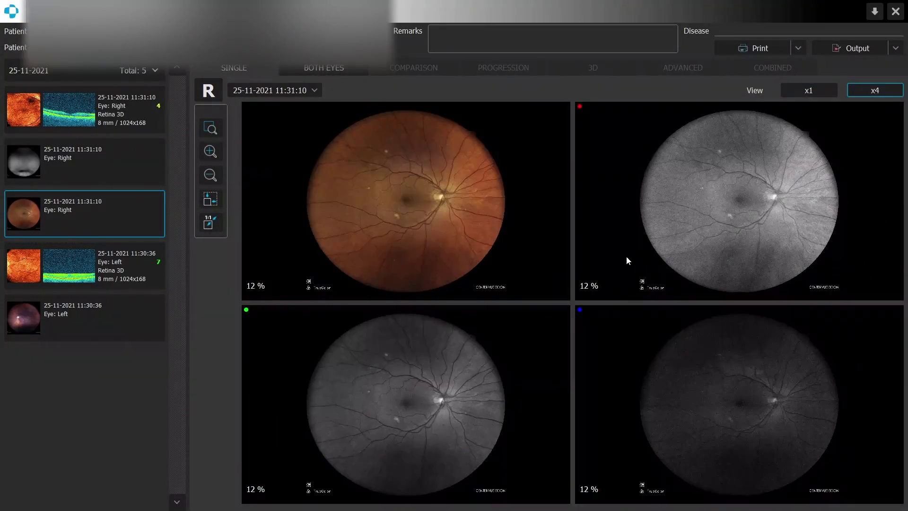
pyautogui.doubleClick(433, 216)
pyautogui.moveTo(441, 209); pyautogui.dragTo(589, 292)
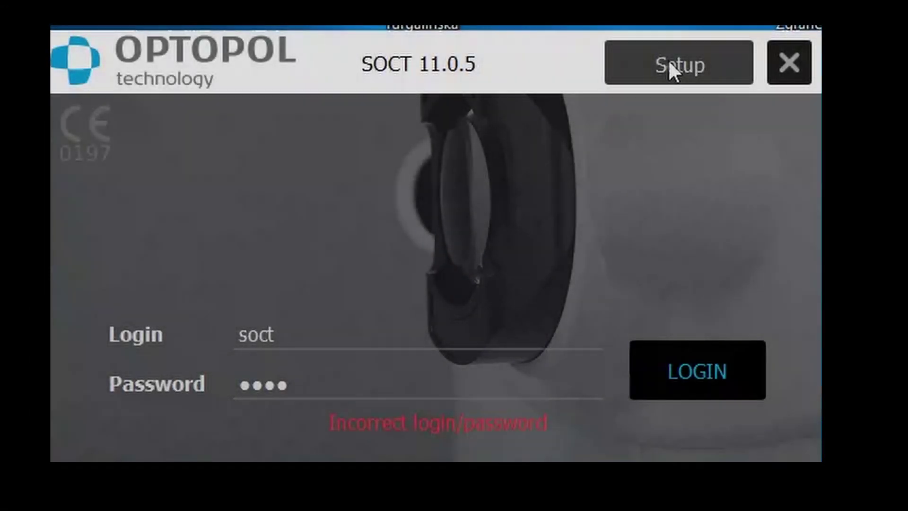
# Open the program setup and review the Language choices and the Database, Storage and Users settings.
pyautogui.click(668, 62)
pyautogui.click(299, 115)
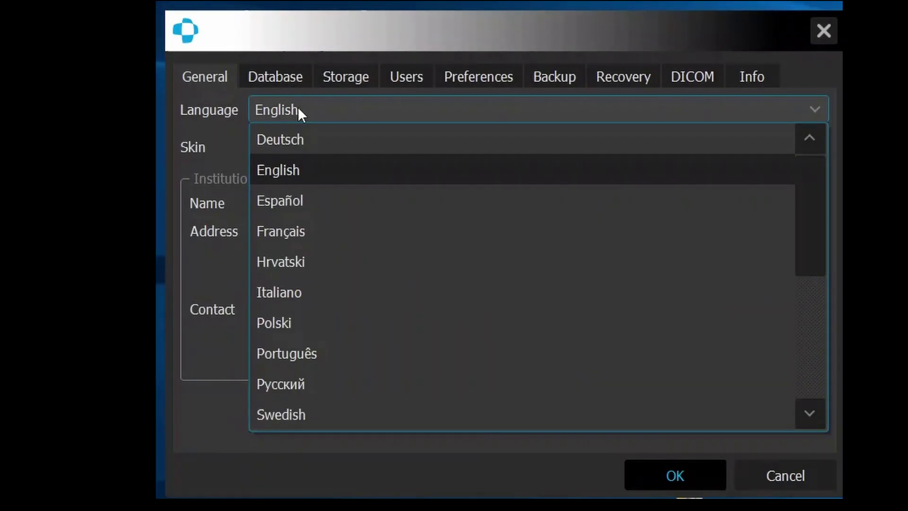
pyautogui.click(298, 112)
pyautogui.click(273, 81)
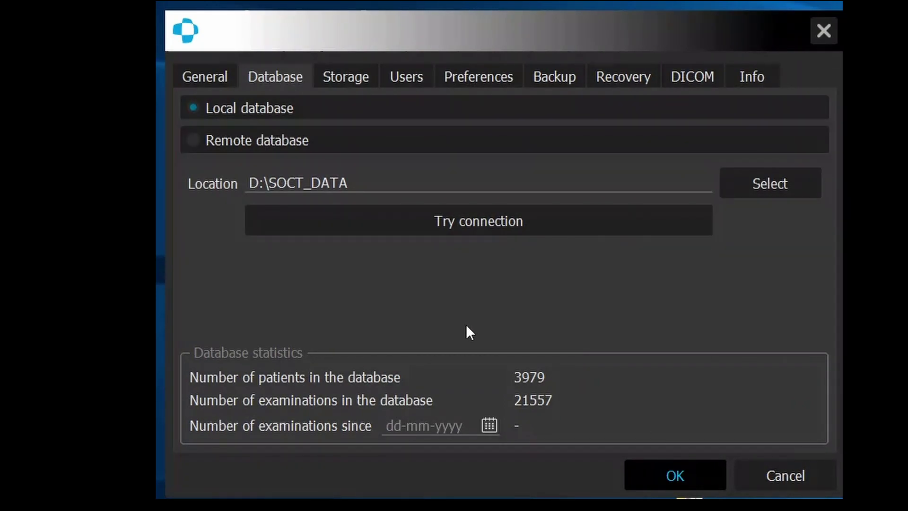
pyautogui.click(340, 73)
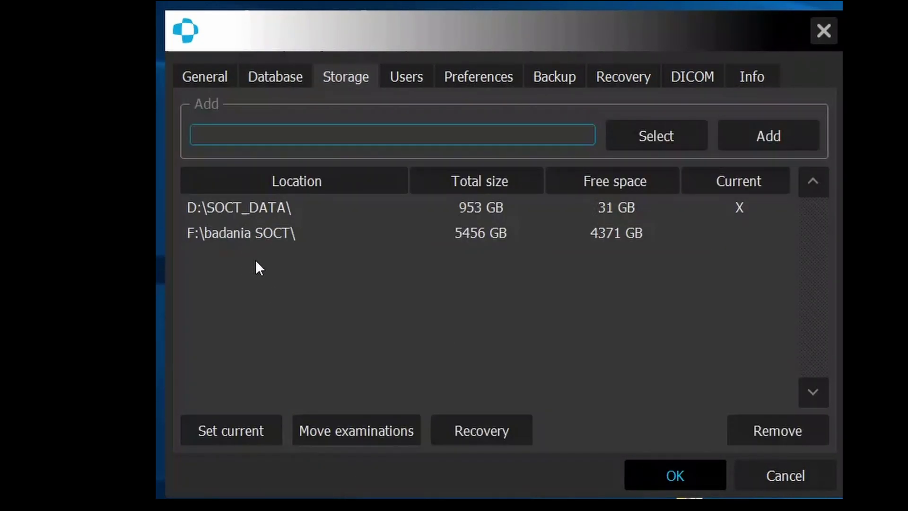
pyautogui.click(402, 79)
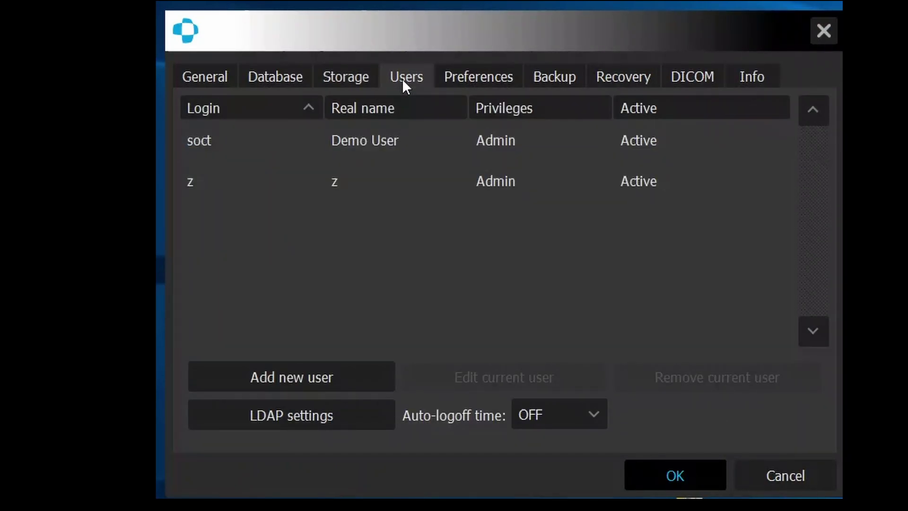
# Review the device setup's acquisition parameters, the IOL protocol with the available scan programs, and the voice message settings.
pyautogui.click(485, 79)
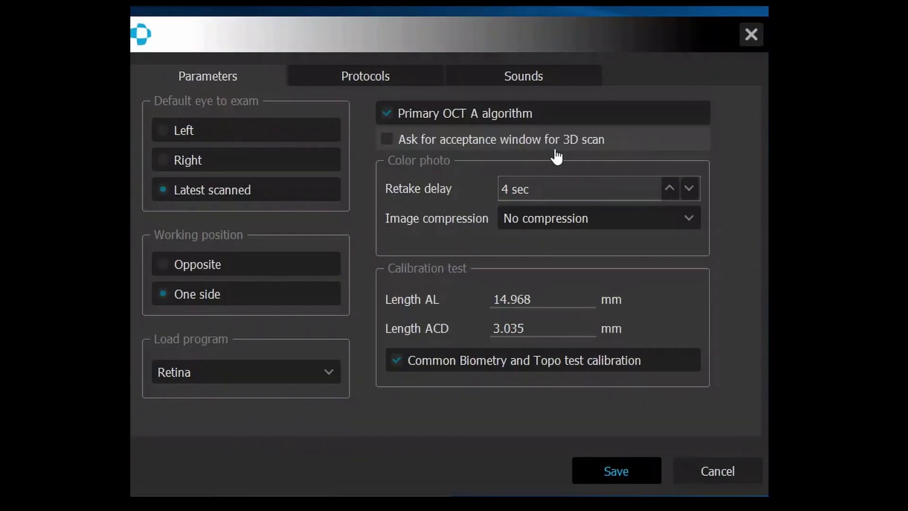
pyautogui.click(354, 77)
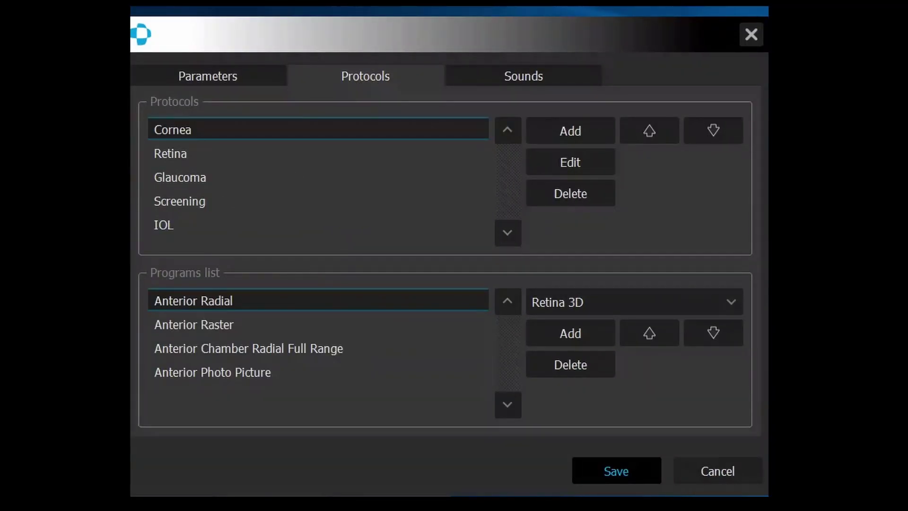
pyautogui.click(163, 225)
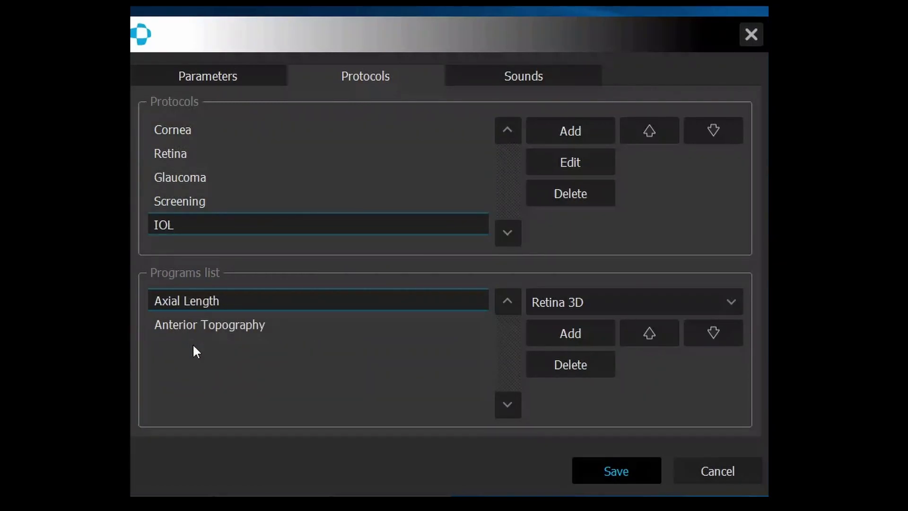
pyautogui.click(670, 305)
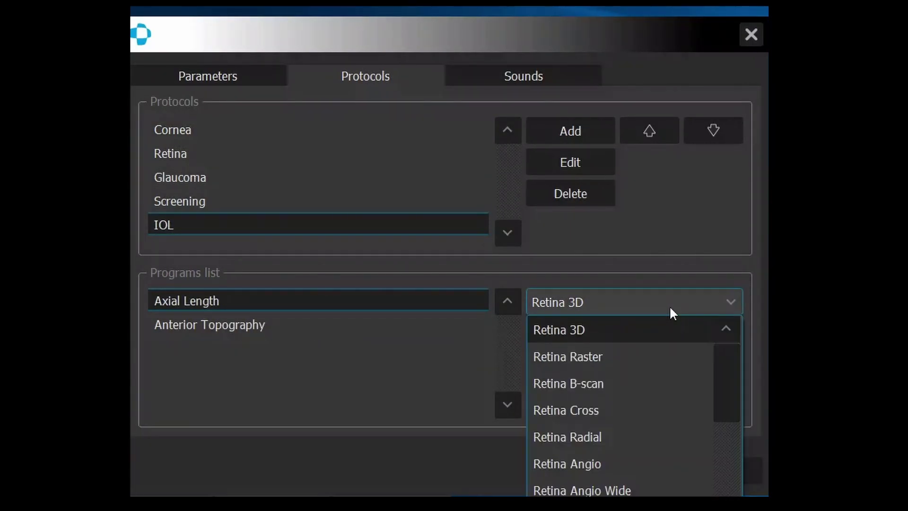
pyautogui.scroll(-10, 691, 390)
pyautogui.click(363, 344)
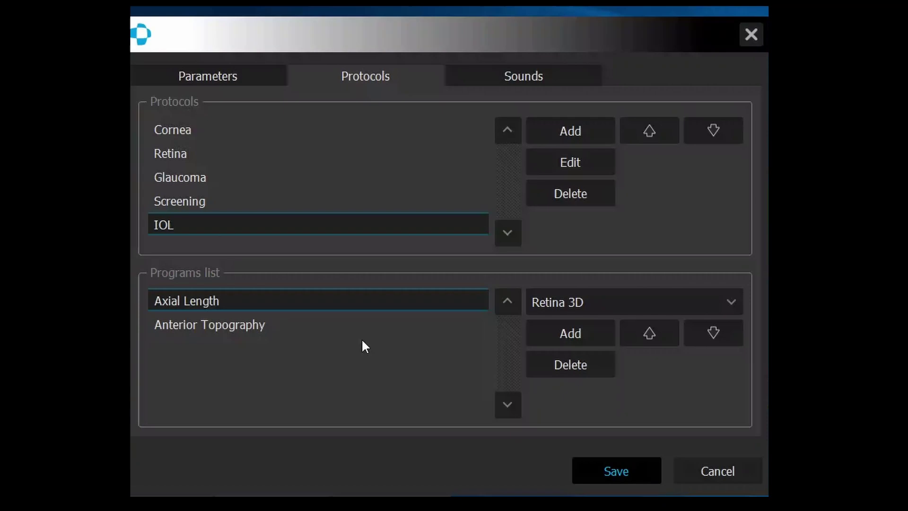
pyautogui.click(522, 76)
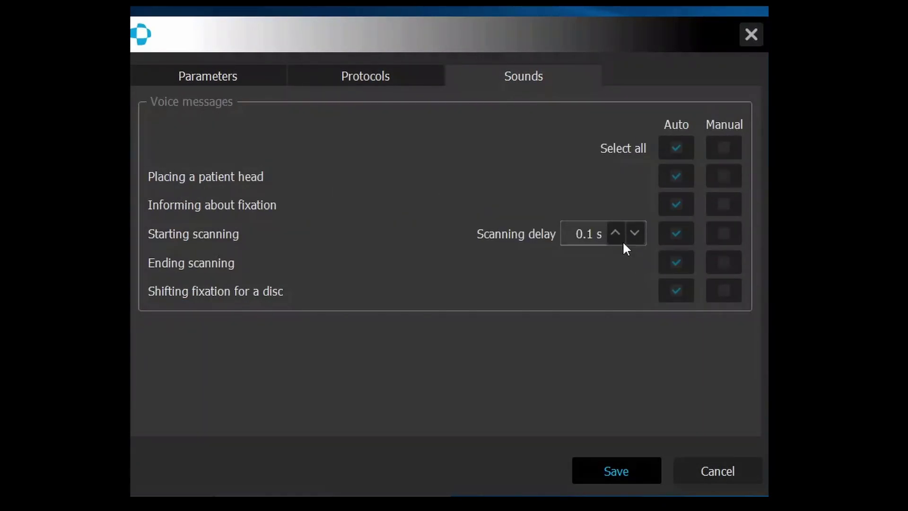
pyautogui.click(240, 76)
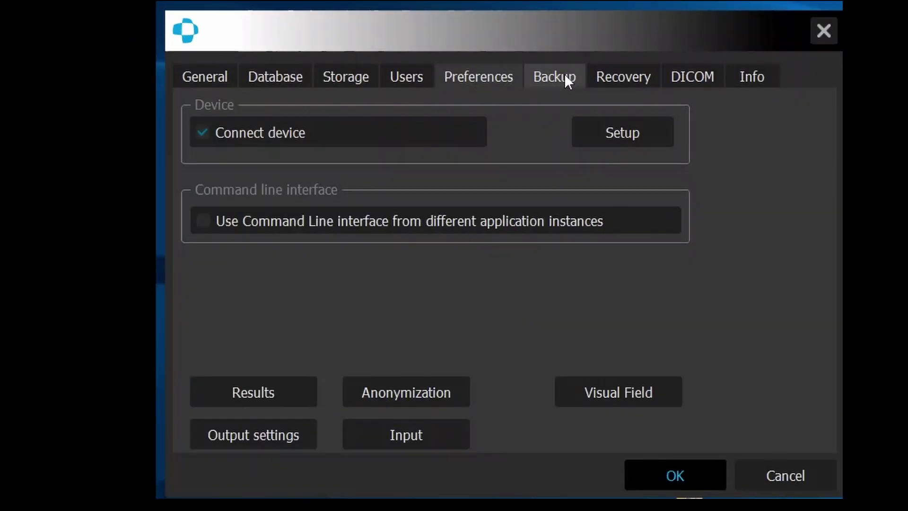
# Review the Backup, Recovery and DICOM settings of the program setup.
pyautogui.click(564, 73)
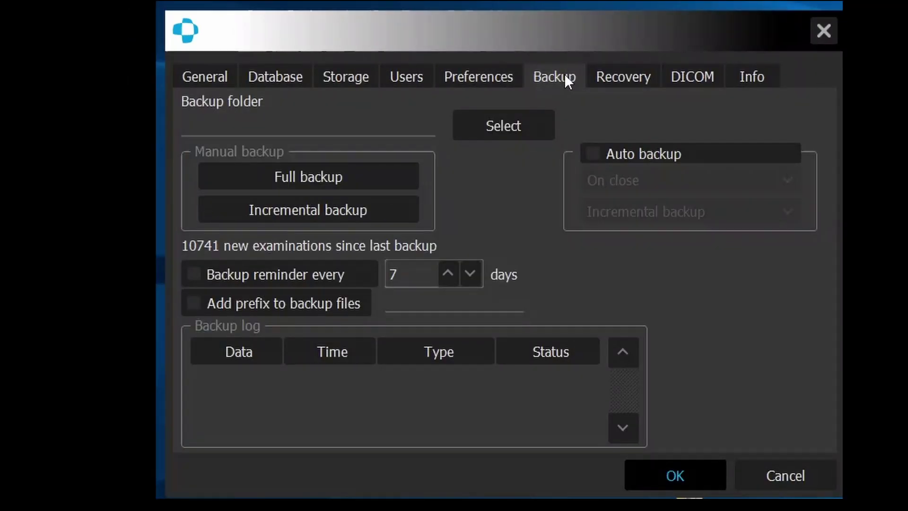
pyautogui.click(625, 75)
pyautogui.click(688, 77)
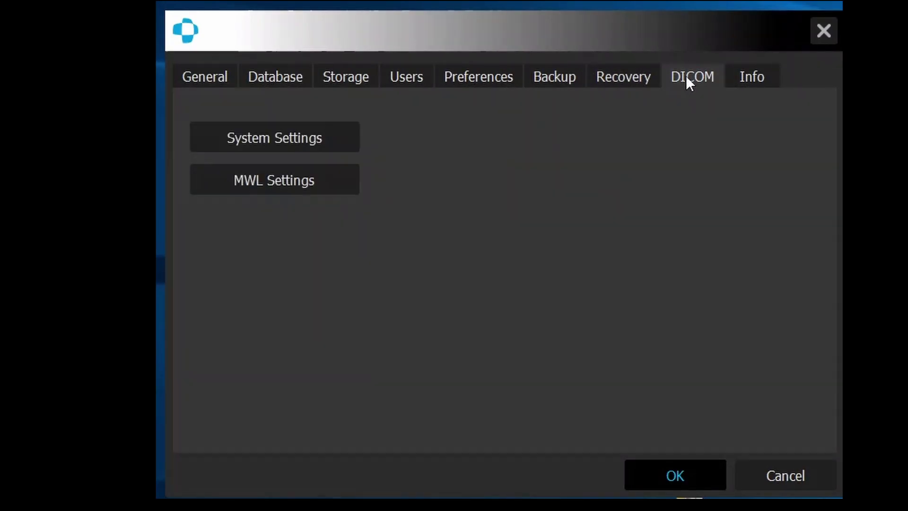